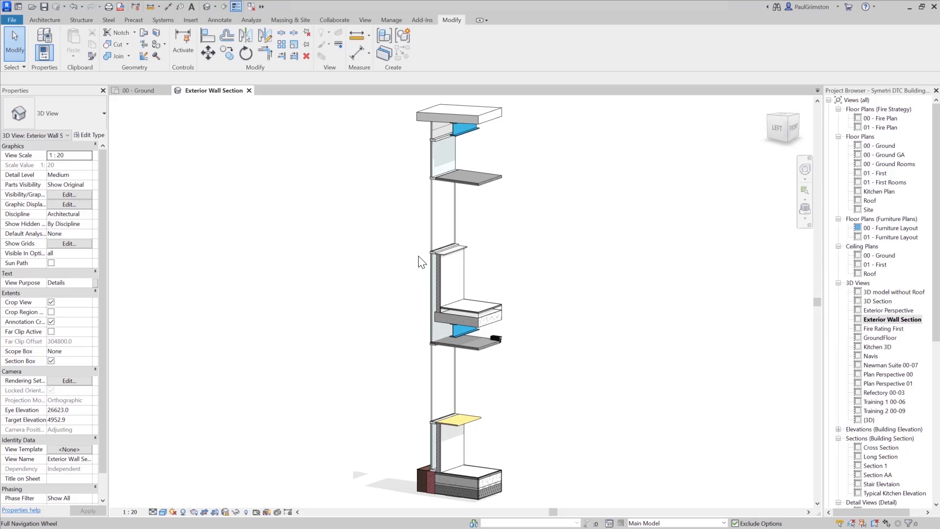
# - Measure the width of the mullion's cut end at the upper window sill in the wall section
pyautogui.scroll(2, 419, 260)
pyautogui.scroll(5, 443, 248)
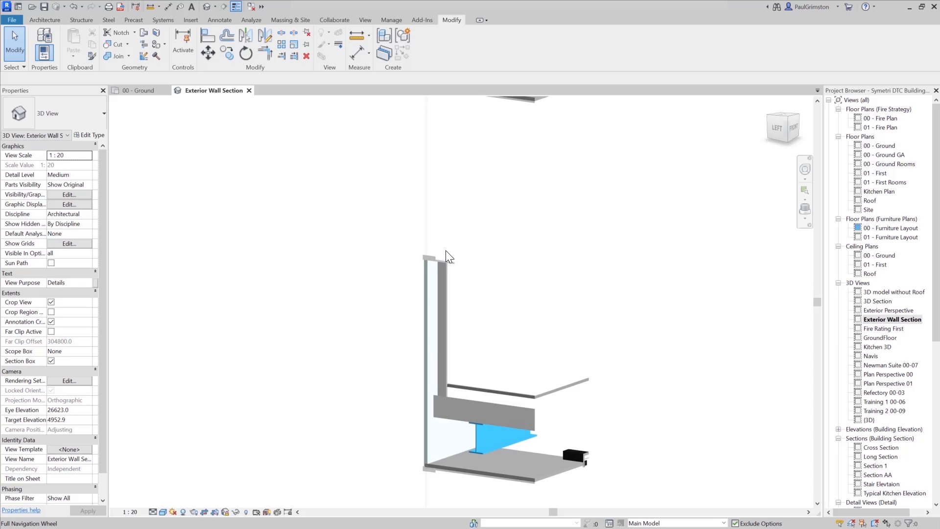
pyautogui.scroll(3, 439, 250)
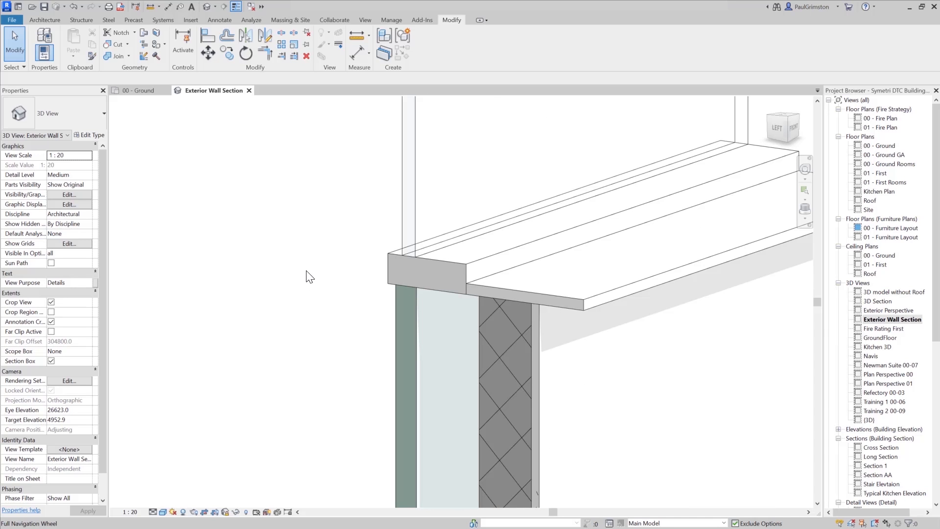
pyautogui.click(357, 34)
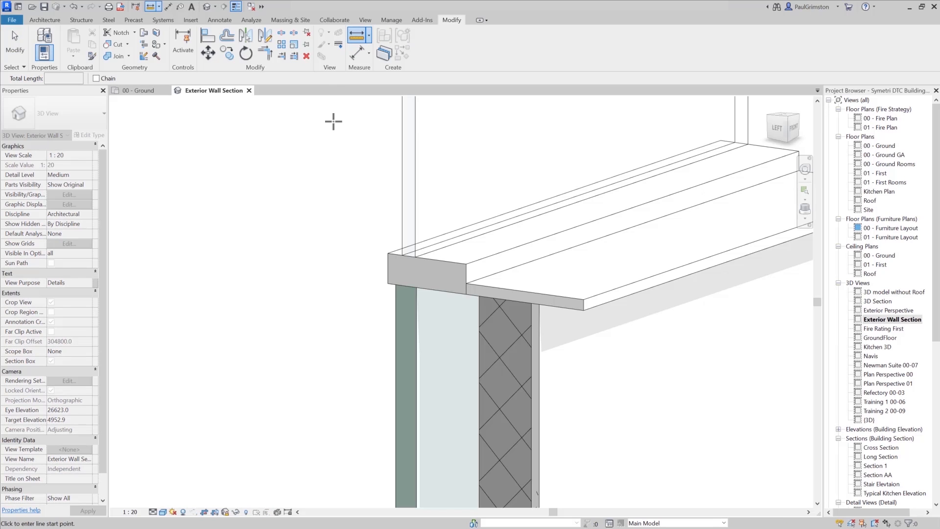
pyautogui.click(388, 253)
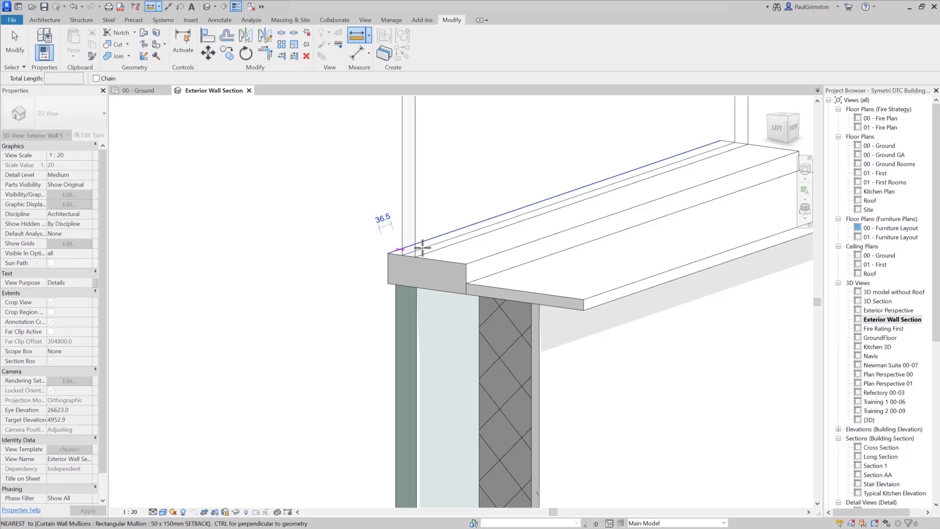
pyautogui.click(466, 272)
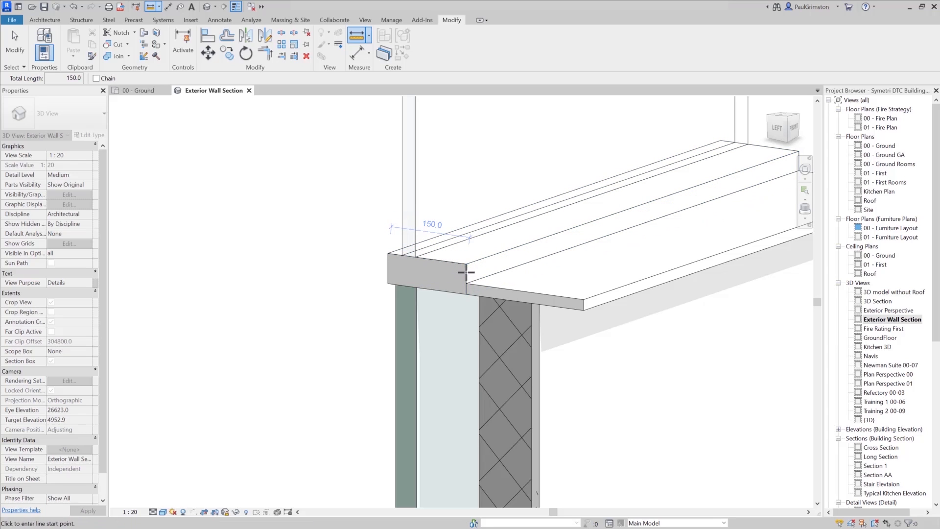
# - Measure the mullion's outer edge height and its upstand above the window board
pyautogui.click(386, 254)
pyautogui.click(385, 279)
pyautogui.click(466, 264)
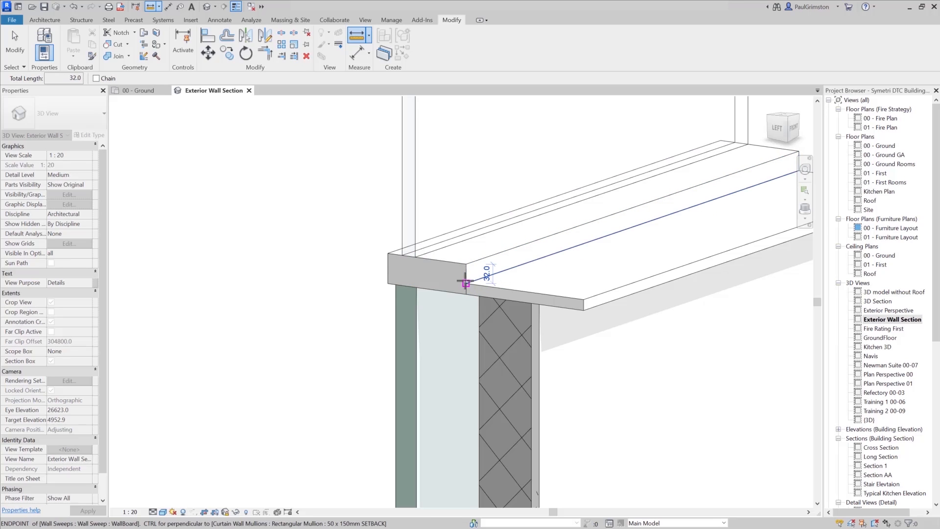
pyautogui.click(466, 283)
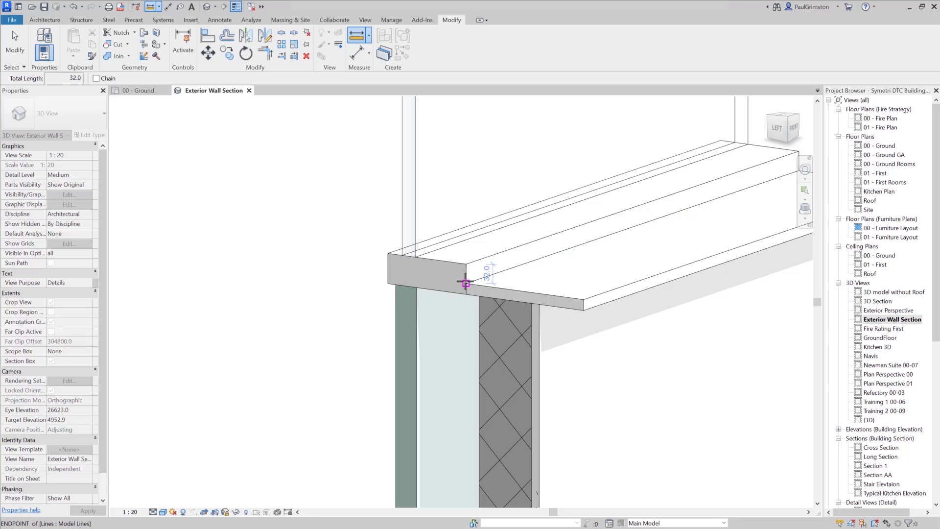
# - Measure continuously with Chain enabled along the window board's front edge, across its far end and up the mullion face
pyautogui.click(96, 78)
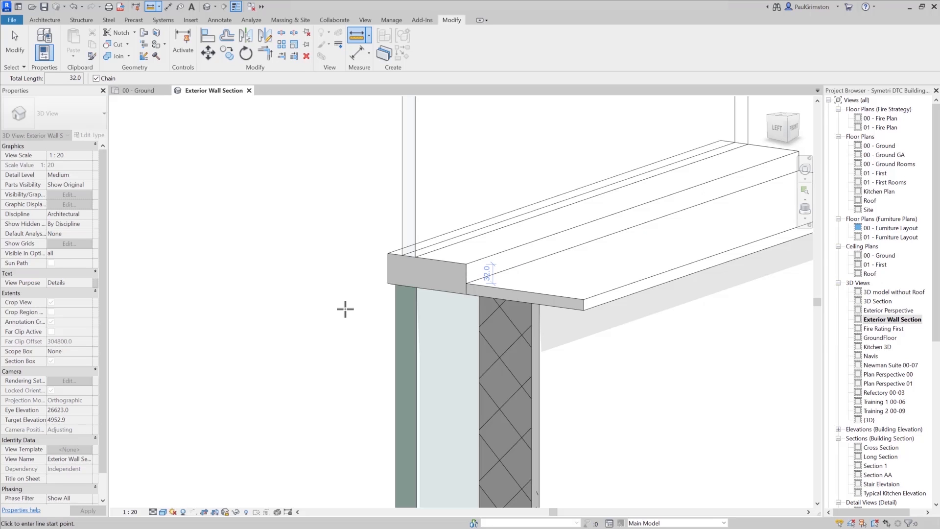
pyautogui.moveTo(354, 310); pyautogui.dragTo(237, 325, button='middle')
pyautogui.scroll(3, 285, 380)
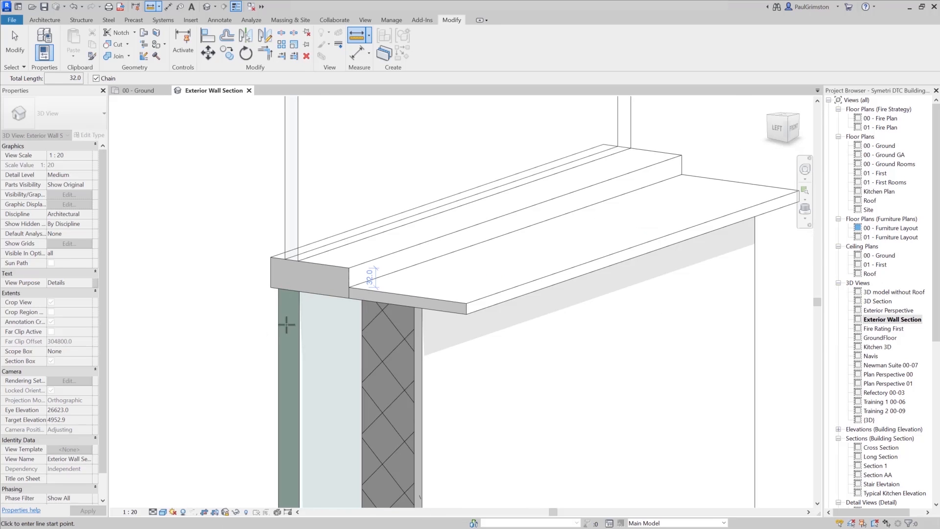
pyautogui.click(474, 310)
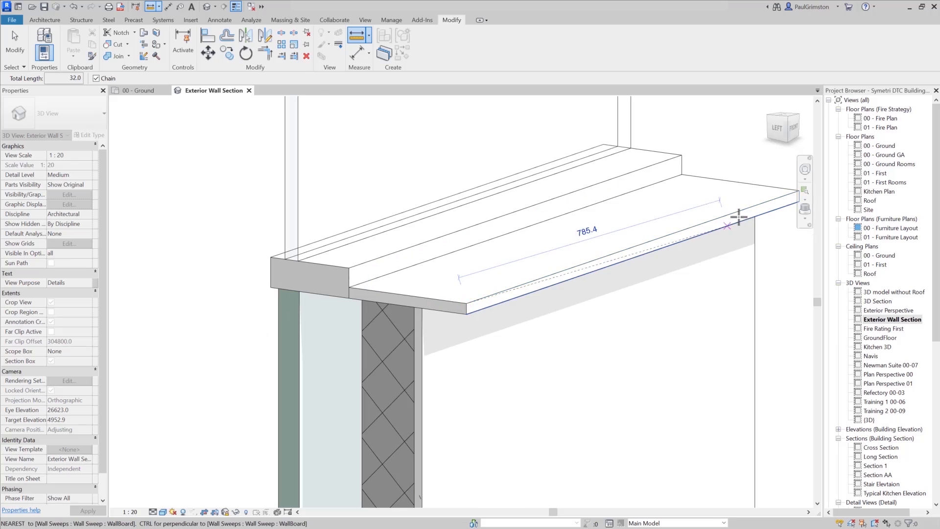
pyautogui.click(795, 191)
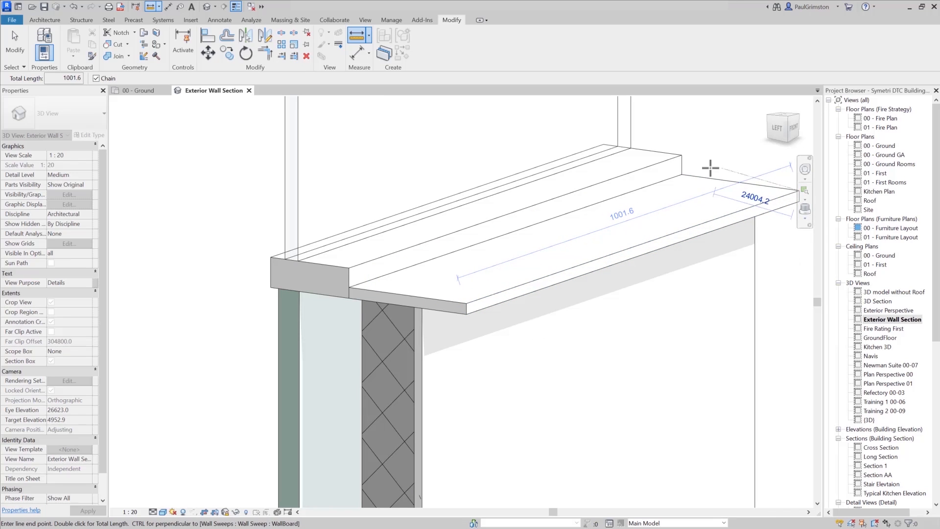
pyautogui.click(682, 174)
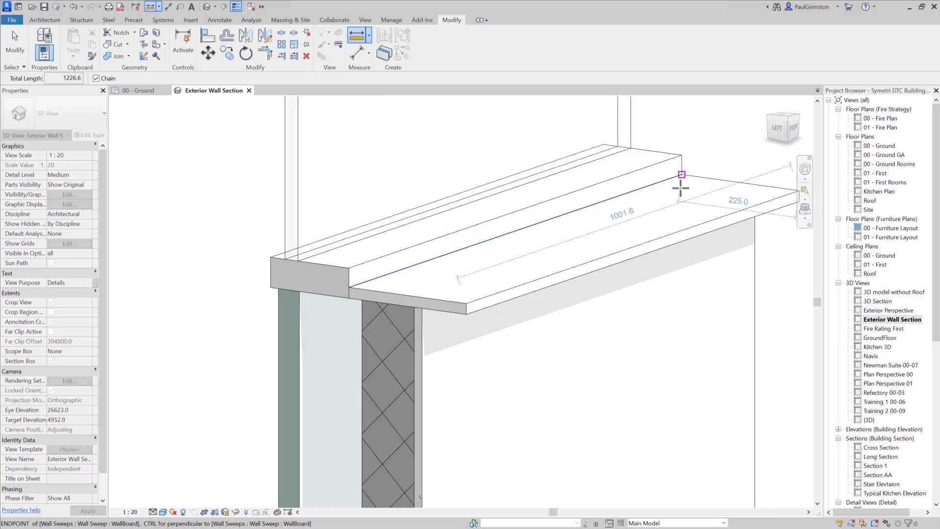
pyautogui.click(682, 155)
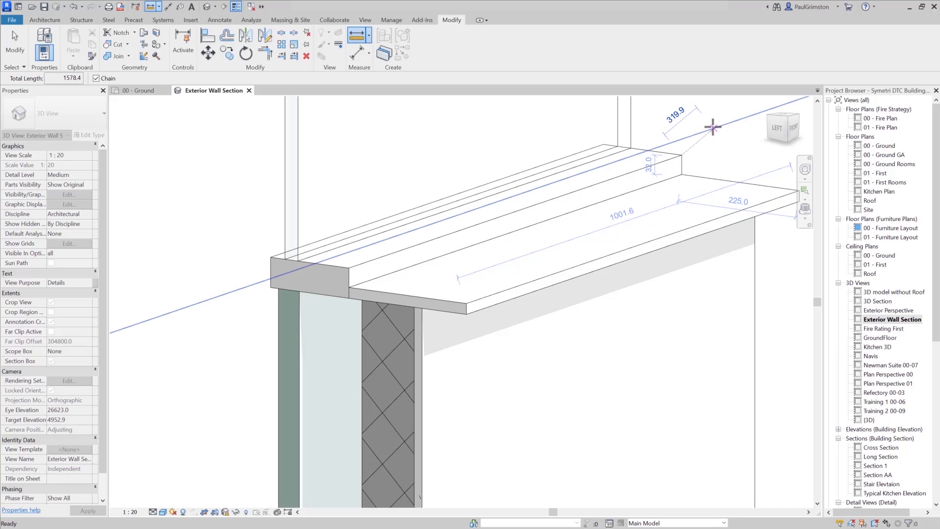
pyautogui.press('Escape')
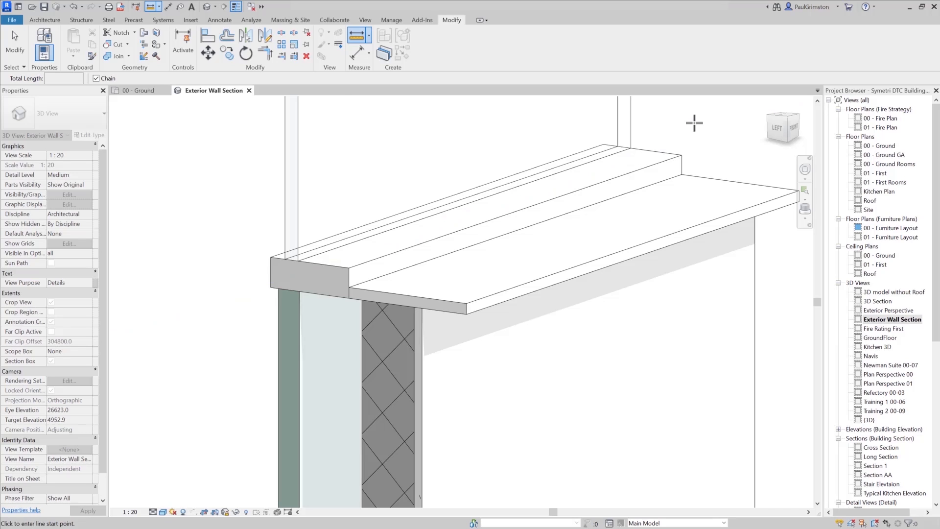
# - Examine the size choices for temporary dimension text in the Graphics options
pyautogui.click(14, 21)
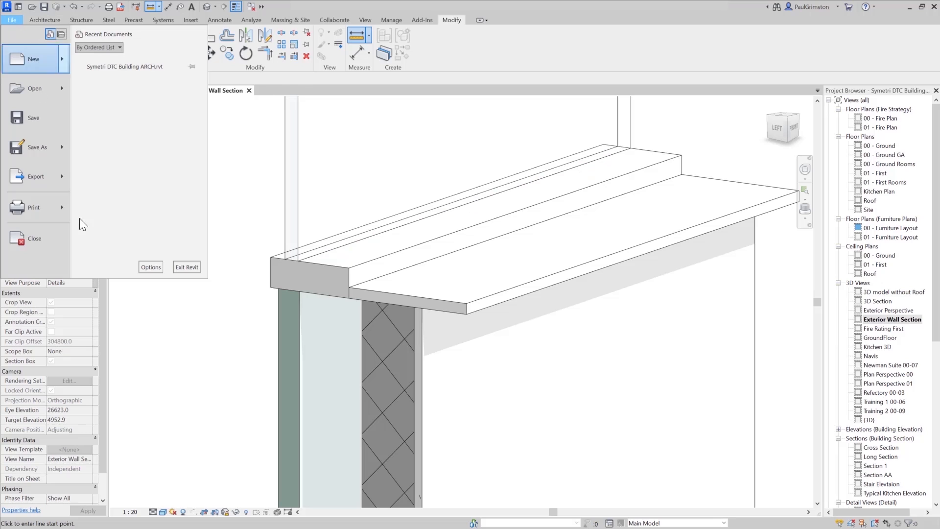
pyautogui.click(147, 266)
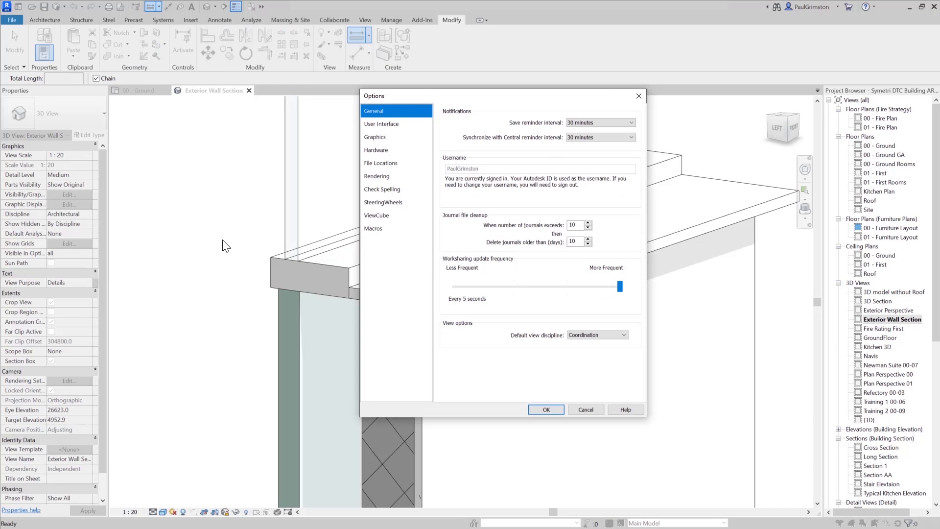
pyautogui.click(392, 142)
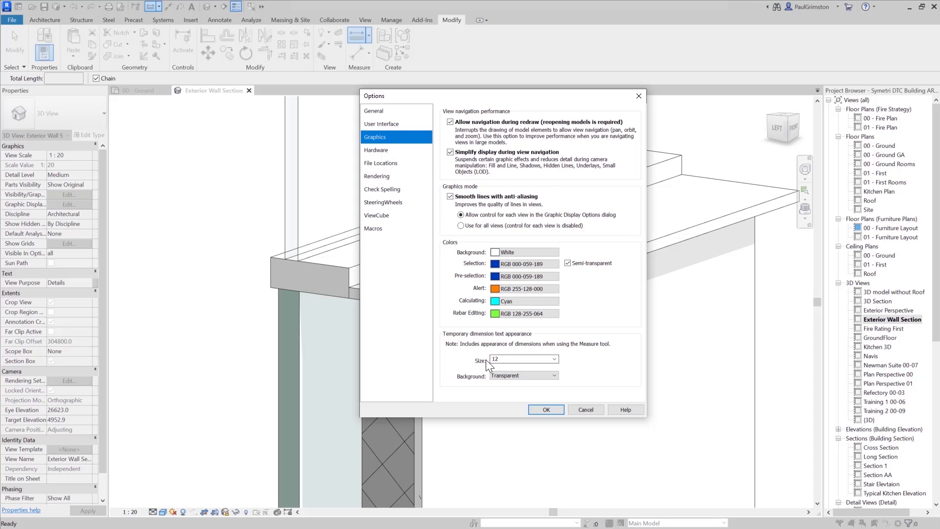
pyautogui.click(554, 359)
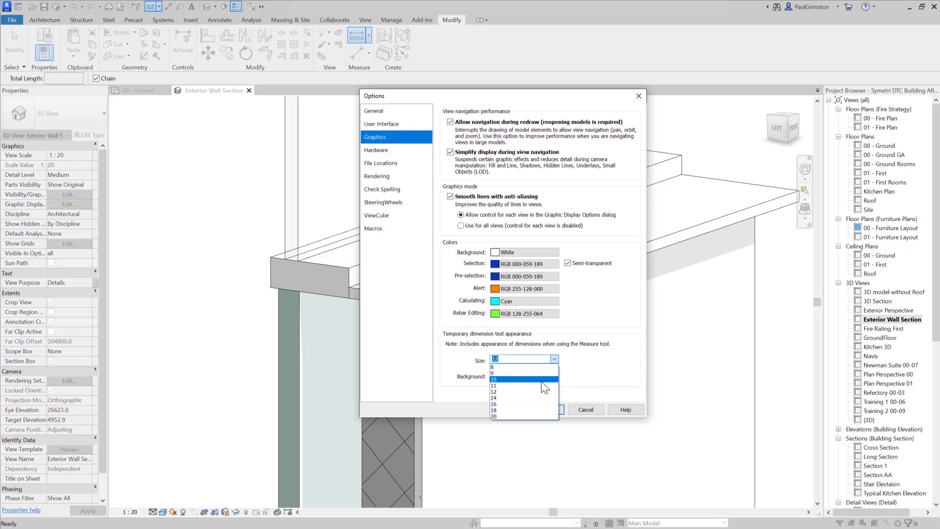
pyautogui.click(609, 383)
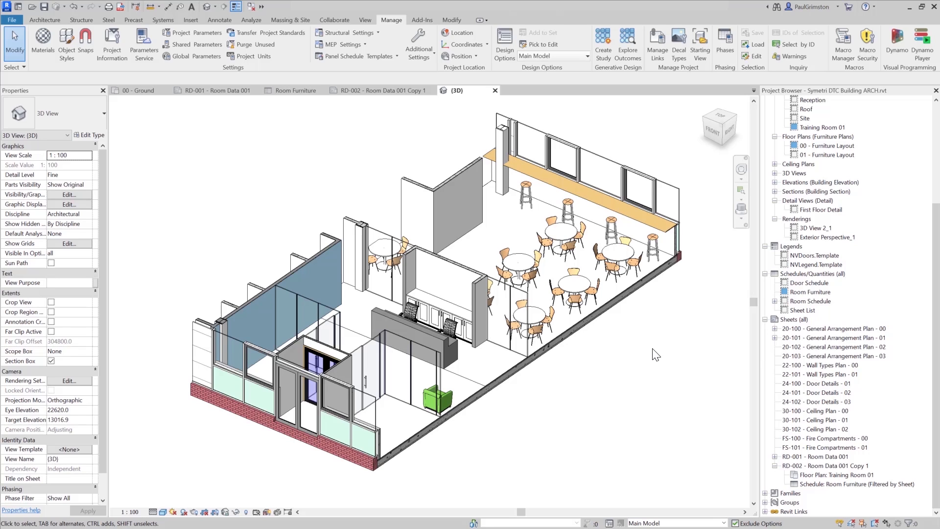
# - Duplicate the Wall Paint Blue material using shared assets and name the copy Wall Paint Green
pyautogui.click(49, 46)
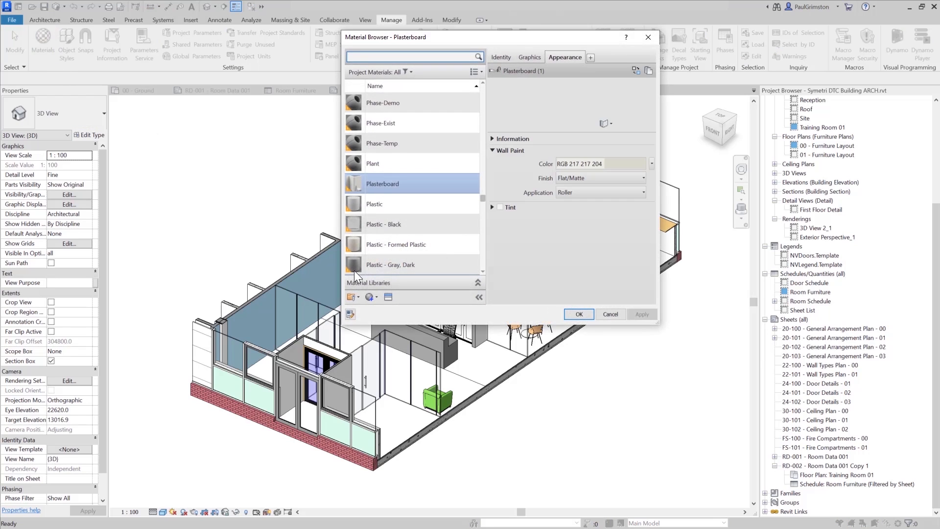
pyautogui.scroll(-10, 480, 200)
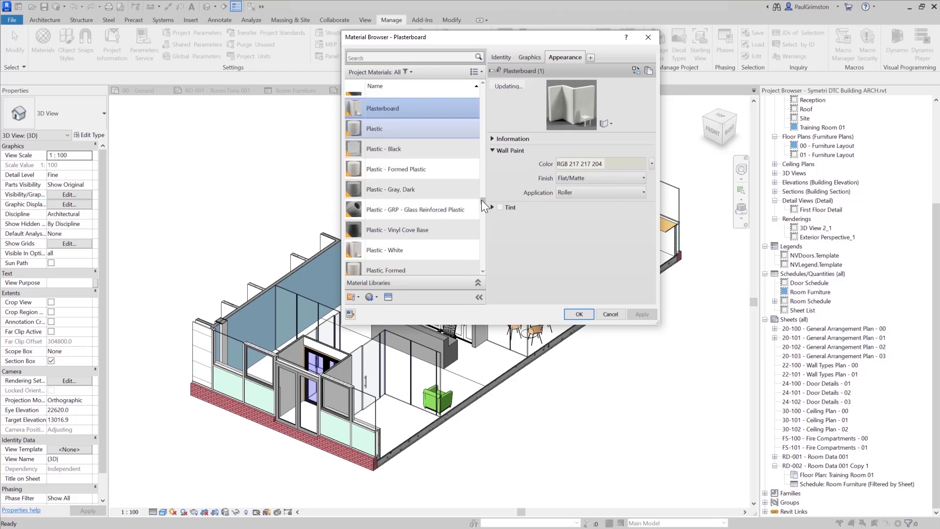
pyautogui.moveTo(482, 207); pyautogui.dragTo(483, 257)
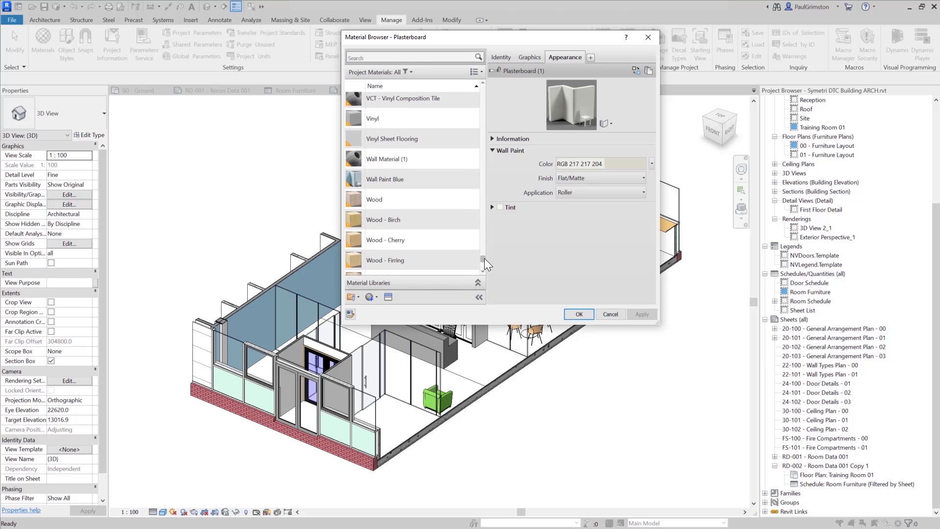
pyautogui.click(416, 180)
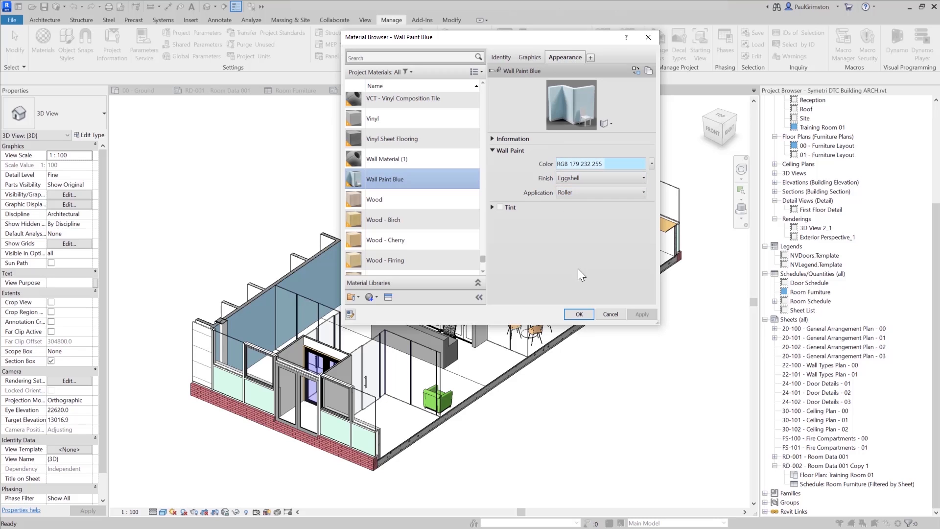
pyautogui.rightClick(390, 179)
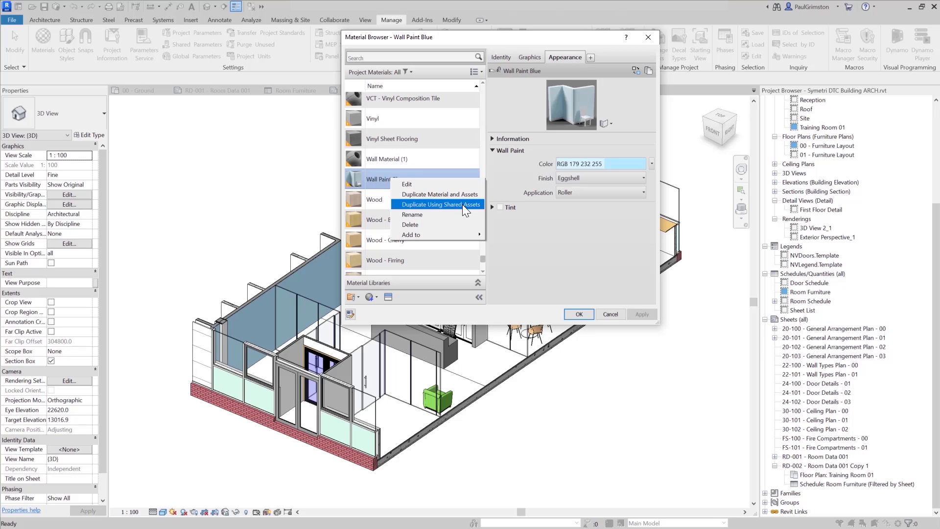
pyautogui.click(439, 204)
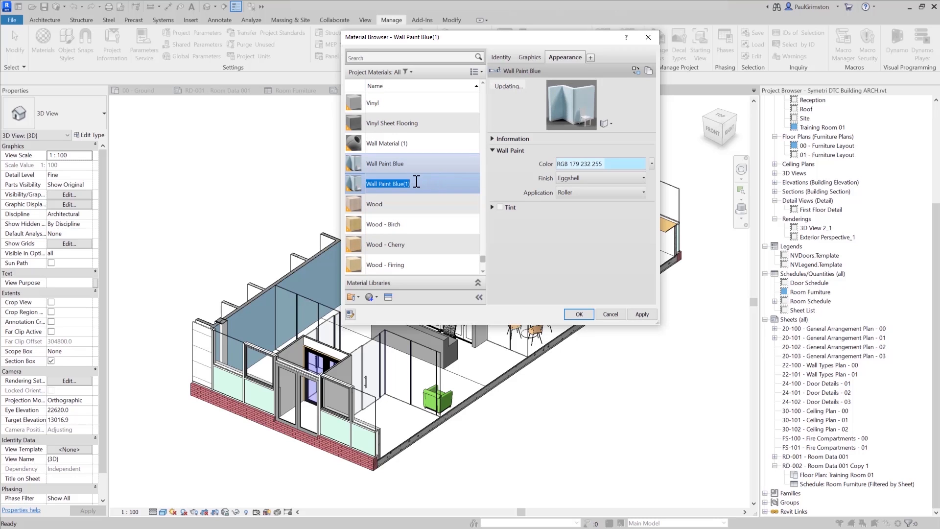
pyautogui.click(413, 182)
pyautogui.doubleClick(401, 183)
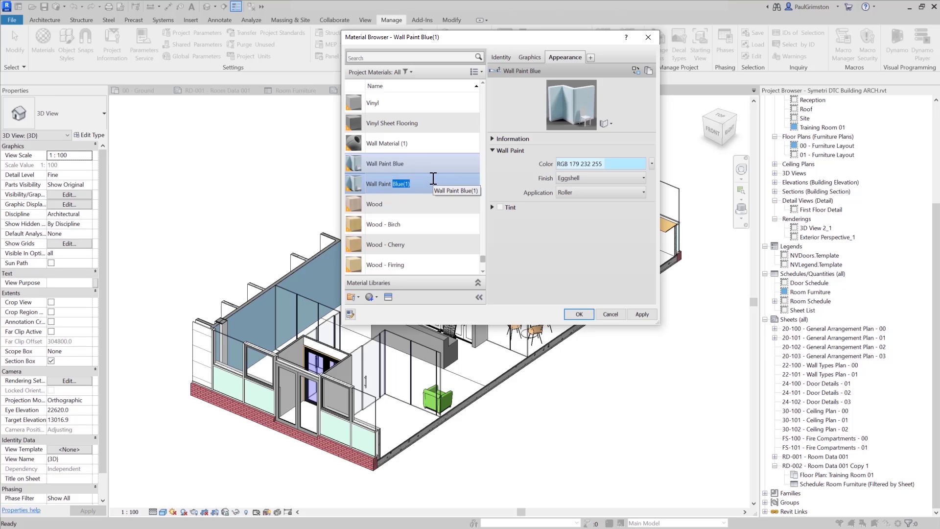
pyautogui.write('Green')
pyautogui.click(536, 246)
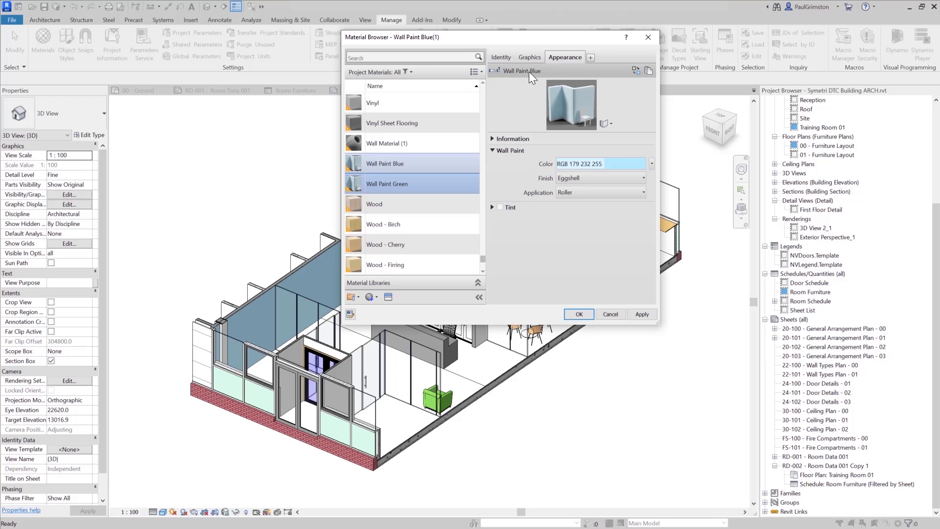
# - Set Wall Paint Green's appearance colour to RGB 0 255 0, and discard the material changes
pyautogui.click(624, 164)
pyautogui.click(437, 190)
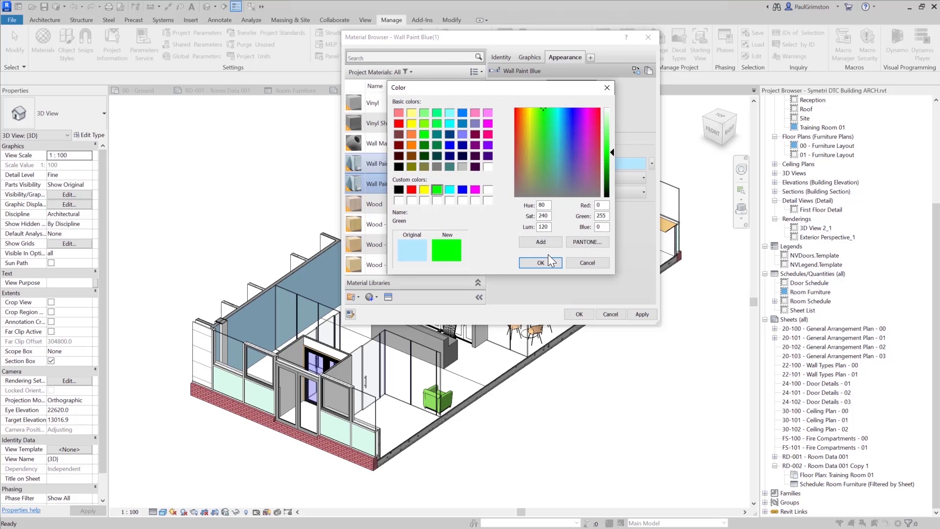
pyautogui.click(547, 263)
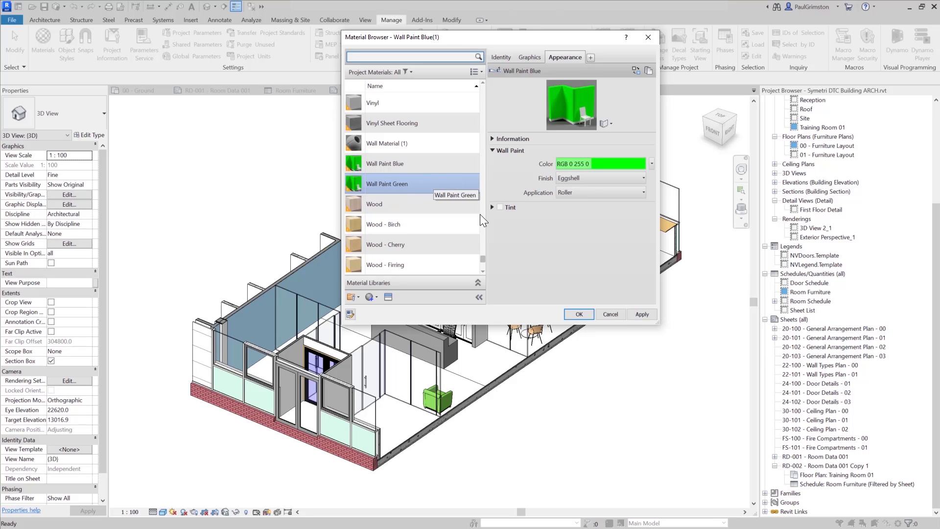
pyautogui.click(619, 312)
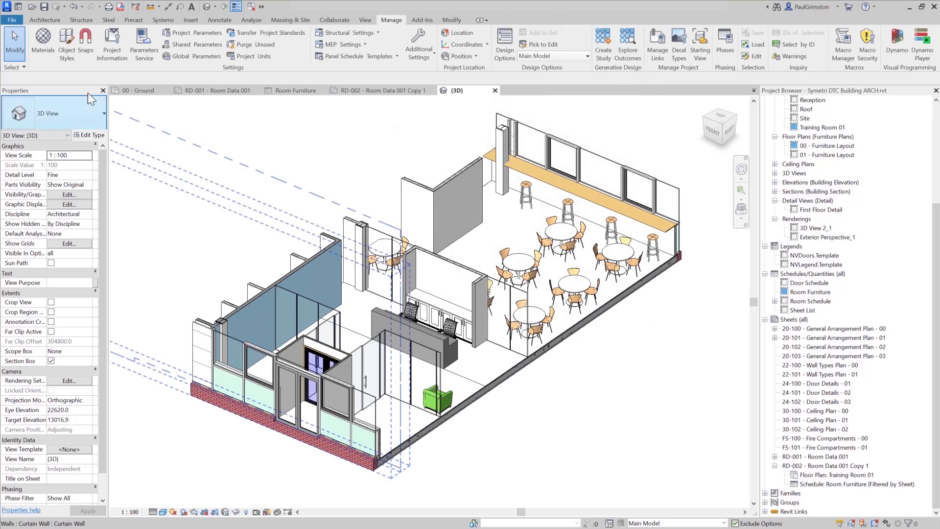
# - Duplicate the Wall Paint Blue material together with its assets
pyautogui.click(44, 43)
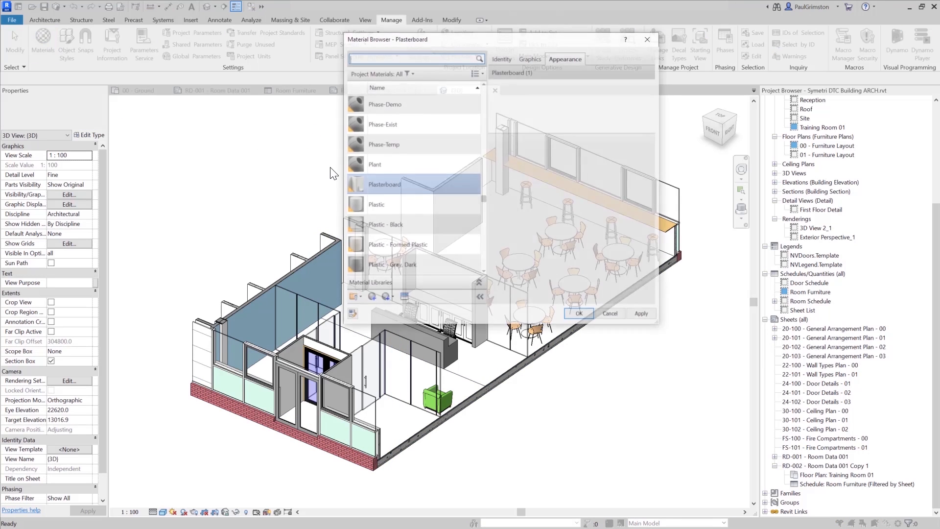
pyautogui.moveTo(482, 198); pyautogui.dragTo(483, 254)
pyautogui.click(436, 260)
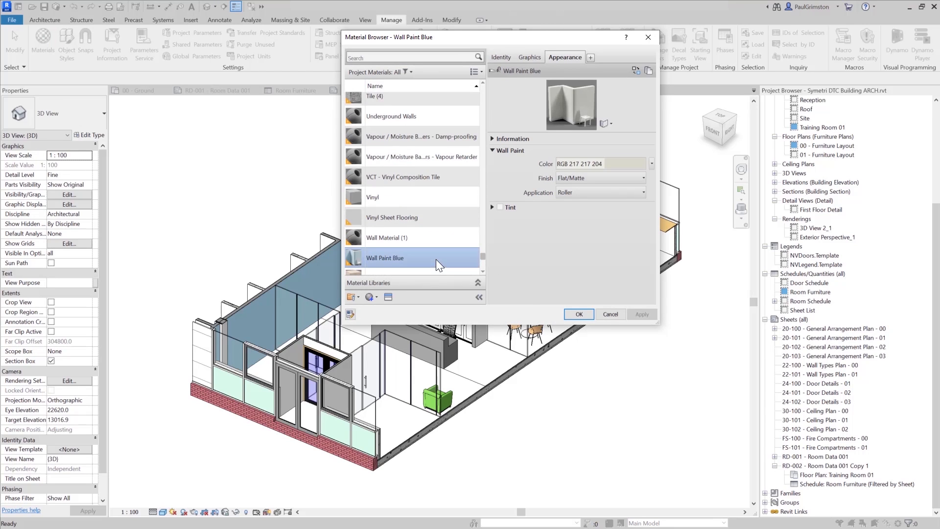
pyautogui.rightClick(436, 260)
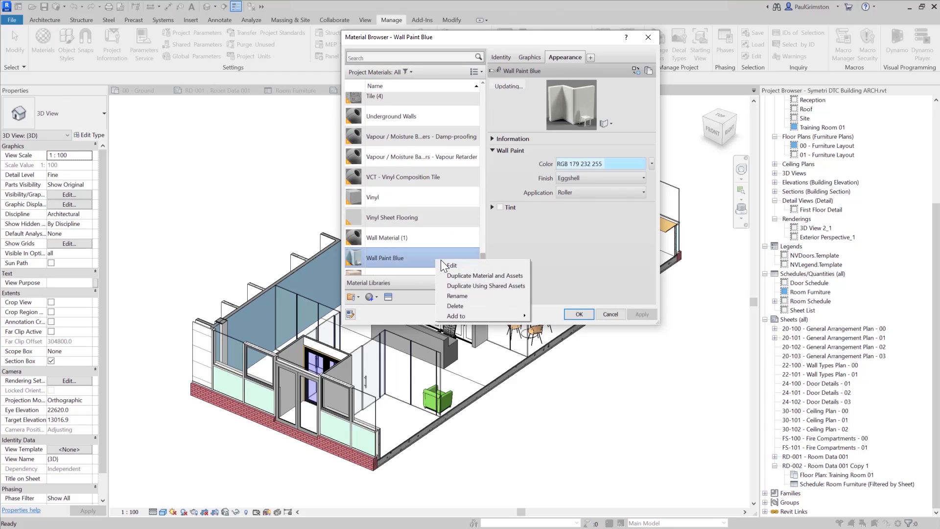
pyautogui.click(511, 276)
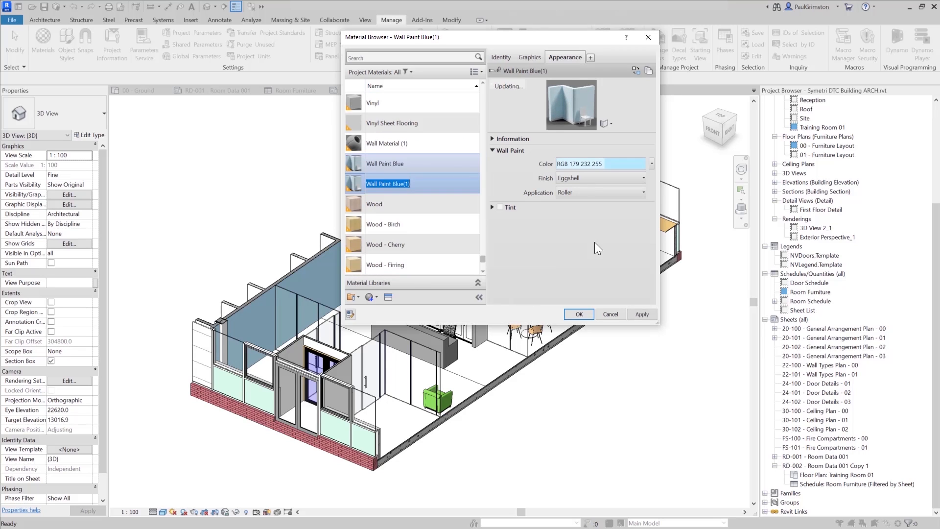
pyautogui.moveTo(498, 37); pyautogui.dragTo(497, 25)
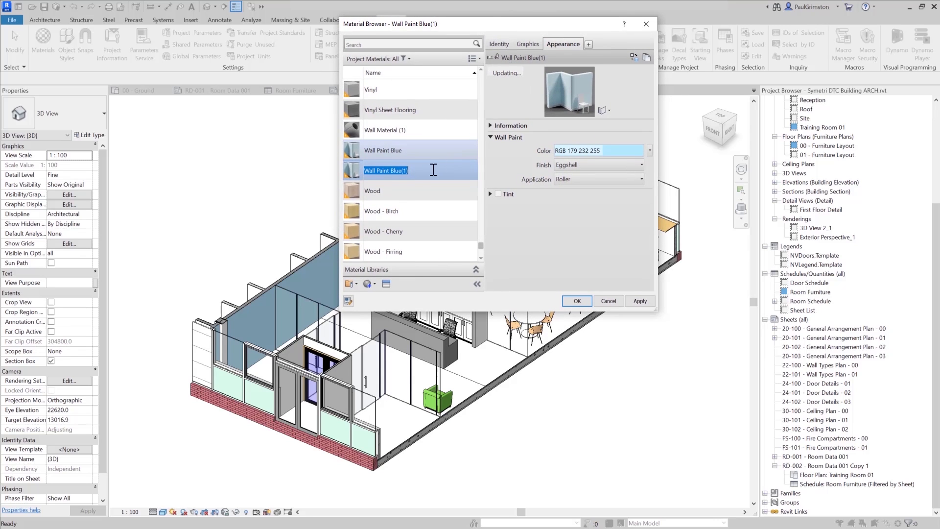
# - Rename the duplicated blue wall paint material as Wall Paint Green
pyautogui.click(394, 171)
pyautogui.doubleClick(394, 171)
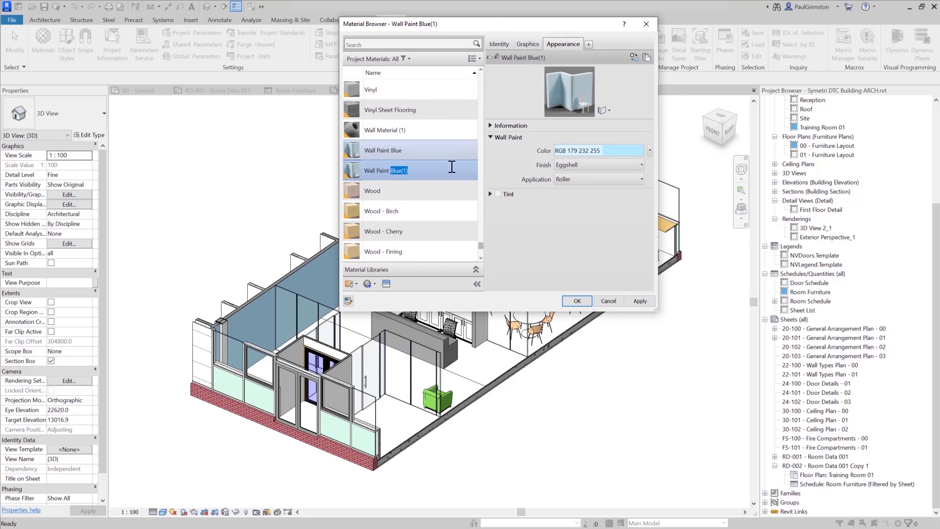
pyautogui.write('Gre')
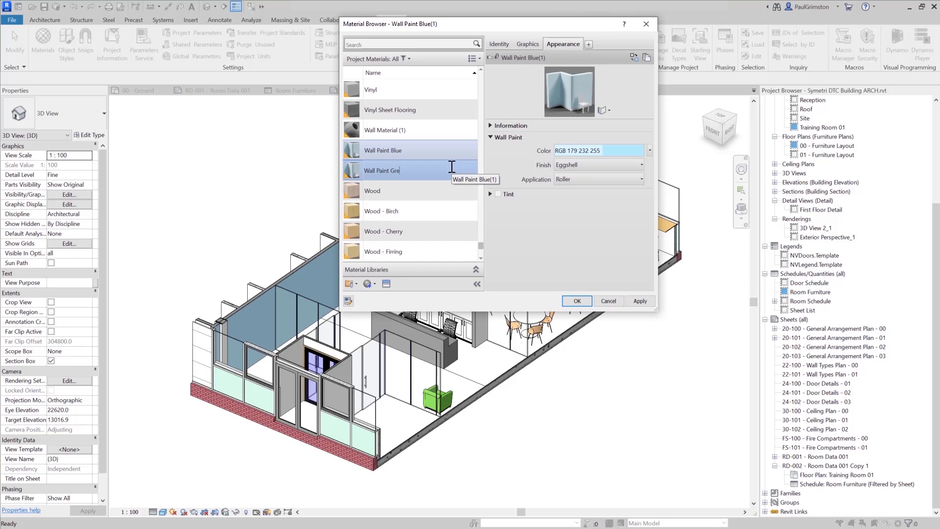
pyautogui.write('en')
pyautogui.press('Return')
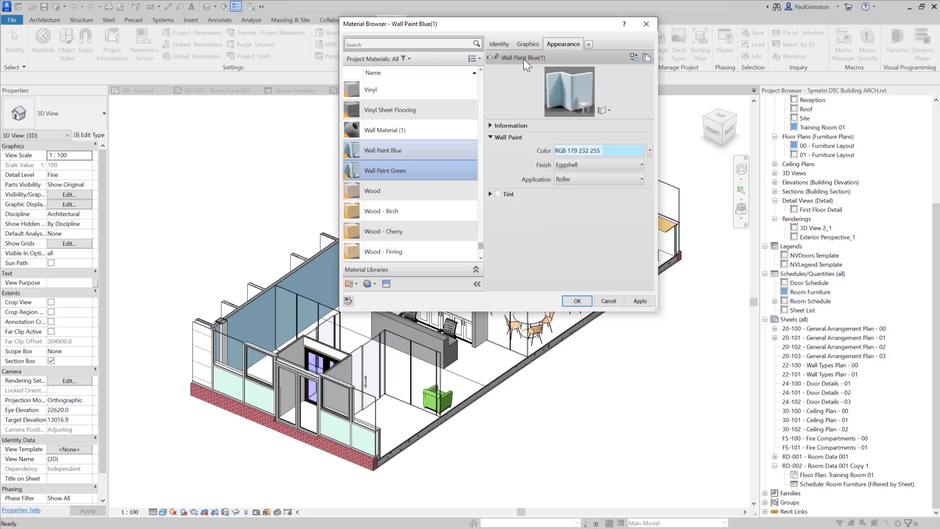
# - Rename the duplicated material's appearance asset as Wall Paint Green in its information properties
pyautogui.click(490, 125)
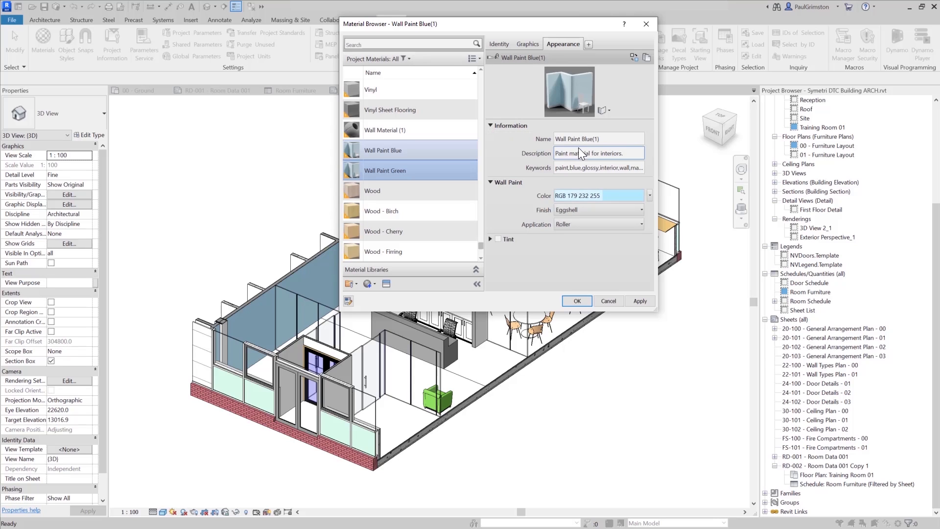
pyautogui.moveTo(582, 138); pyautogui.dragTo(623, 138)
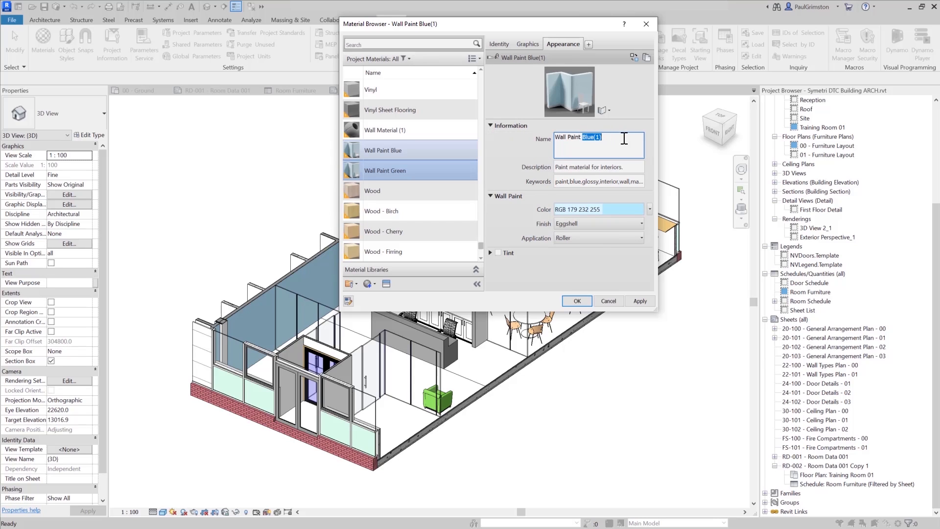
pyautogui.write('Green')
# - Set the Wall Paint Green appearance colour to the light green RGB 181 255 181
pyautogui.click(607, 210)
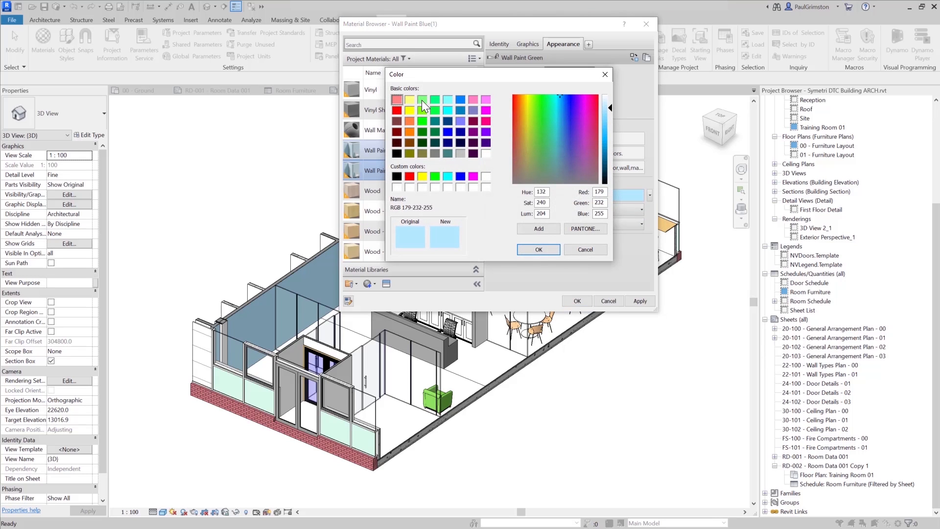
pyautogui.click(422, 100)
pyautogui.click(604, 108)
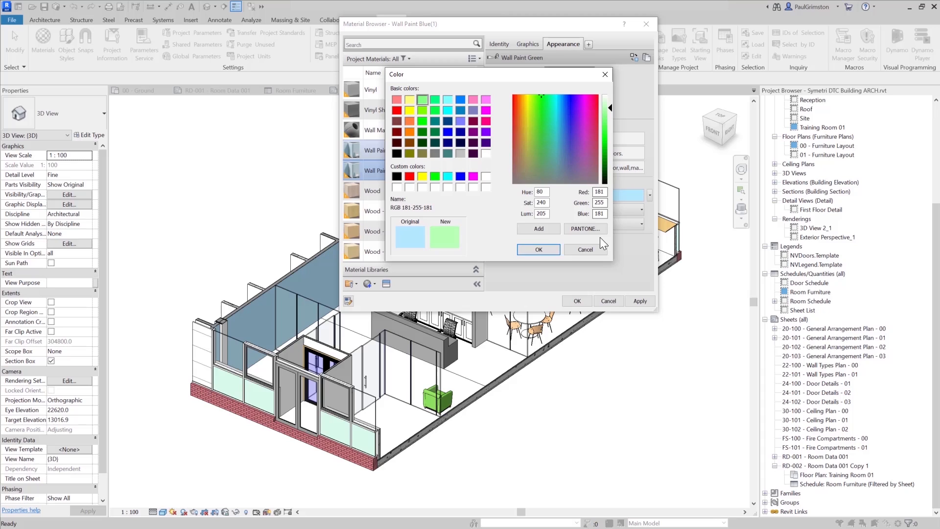
pyautogui.click(549, 248)
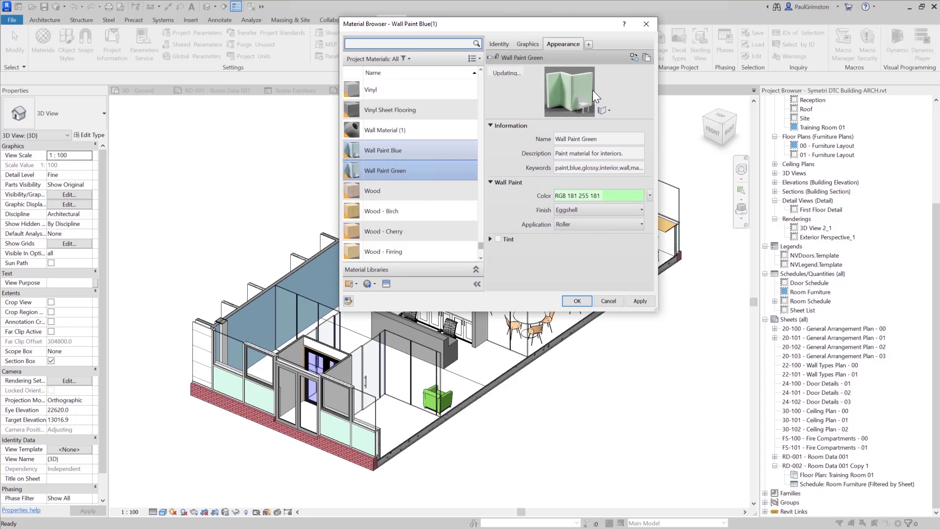
# - Duplicate the Wall Paint Green material using shared assets and name the copy Wall Paint Grey
pyautogui.click(401, 172)
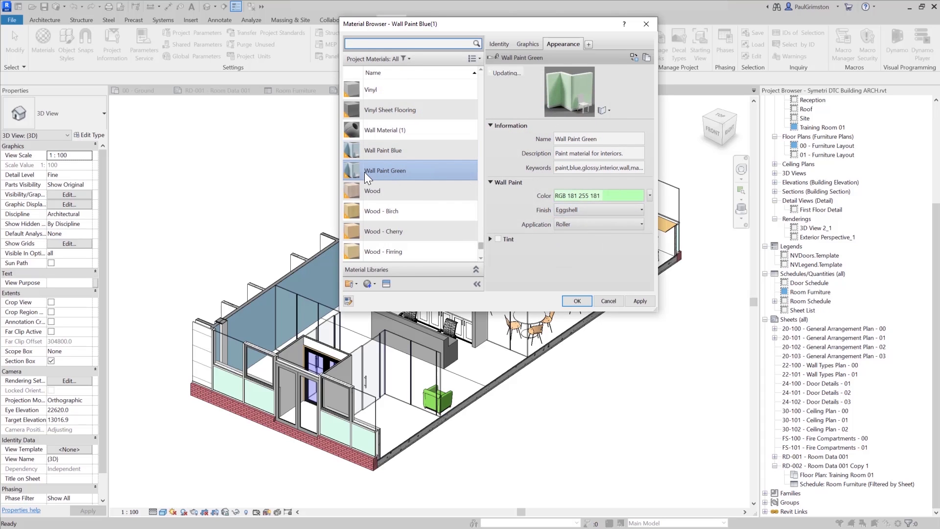
pyautogui.keyDown('ctrl'); pyautogui.click(365, 149); pyautogui.keyUp('ctrl')
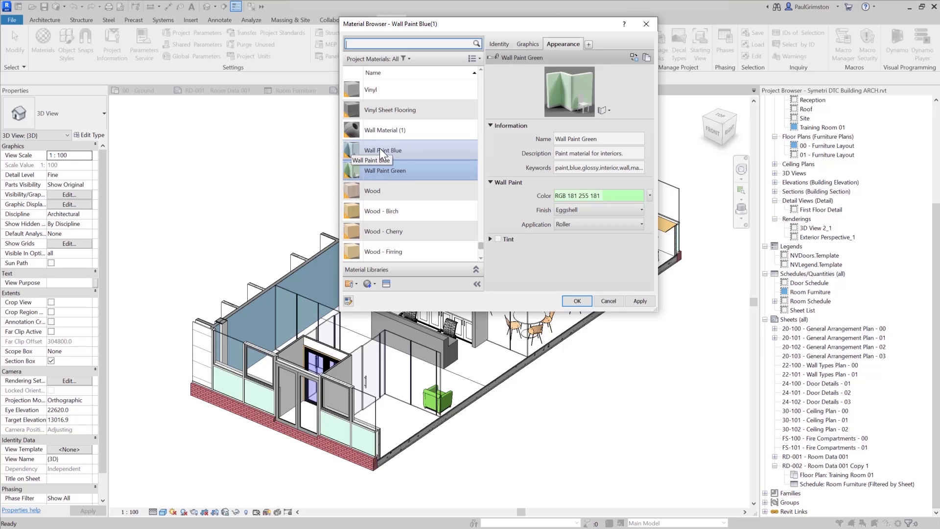
pyautogui.keyDown('ctrl'); pyautogui.click(401, 147); pyautogui.keyUp('ctrl')
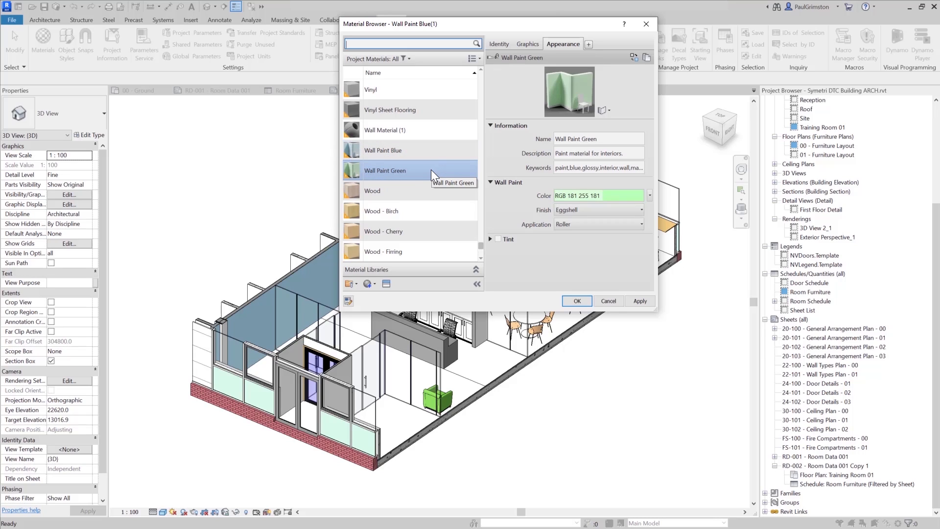
pyautogui.rightClick(412, 168)
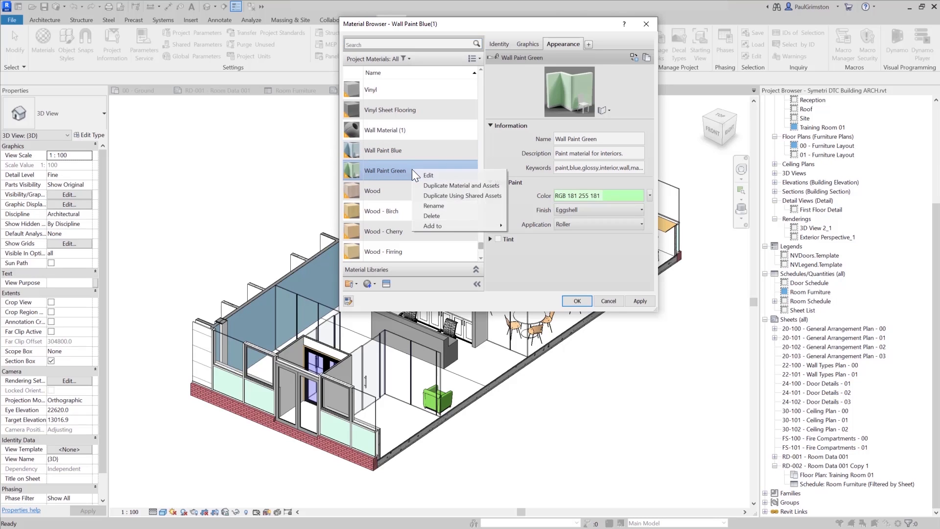
pyautogui.click(468, 195)
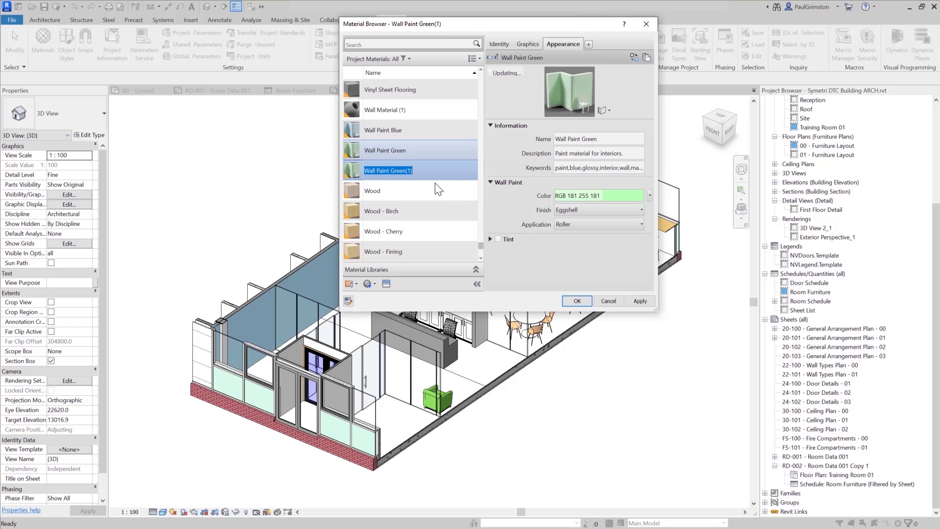
pyautogui.moveTo(390, 171); pyautogui.dragTo(413, 172)
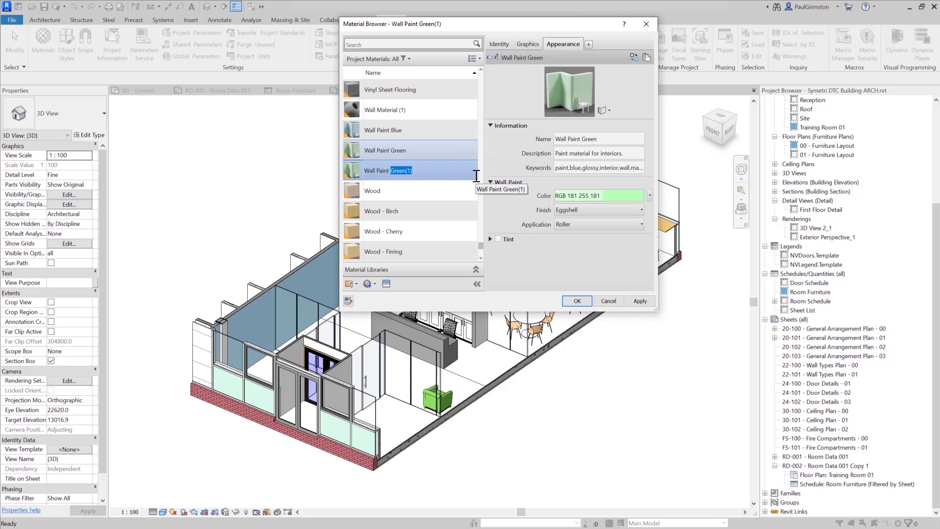
pyautogui.write('Grey')
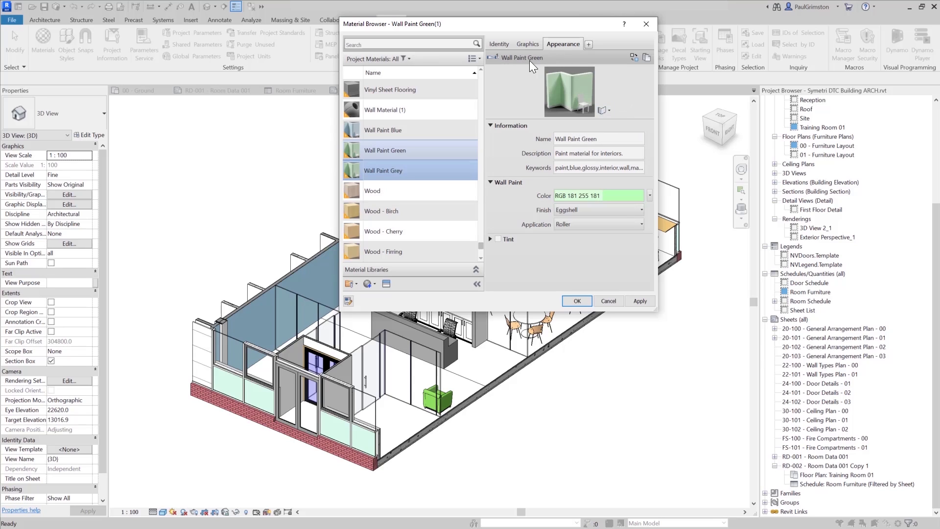
# - Duplicate Wall Paint Grey's shared appearance asset and name the new asset Wall Paint Grey
pyautogui.click(646, 57)
pyautogui.click(597, 138)
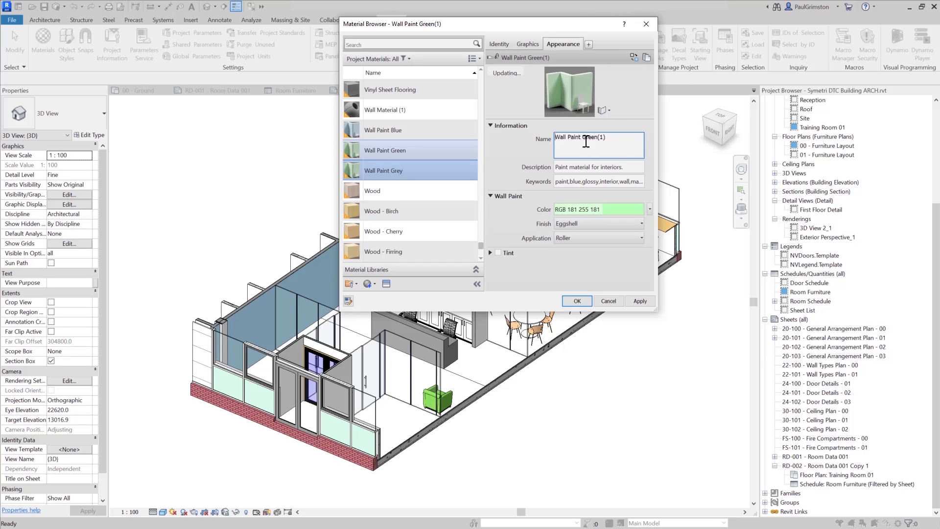
pyautogui.moveTo(582, 137); pyautogui.dragTo(619, 138)
pyautogui.write('Grey')
# - Set the Wall Paint Grey appearance colour to RGB 200 200 200 and accept the material changes
pyautogui.click(607, 211)
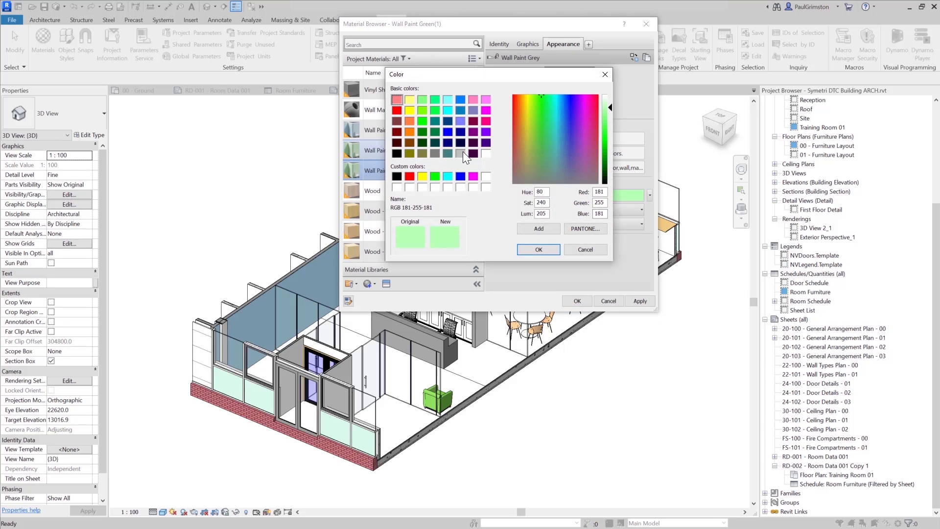
pyautogui.click(460, 152)
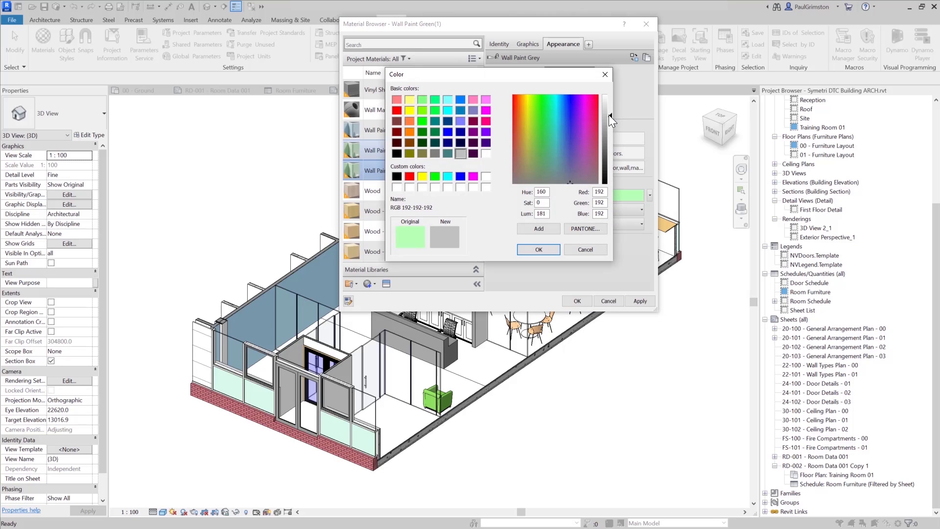
pyautogui.moveTo(609, 114); pyautogui.dragTo(609, 113)
pyautogui.click(552, 249)
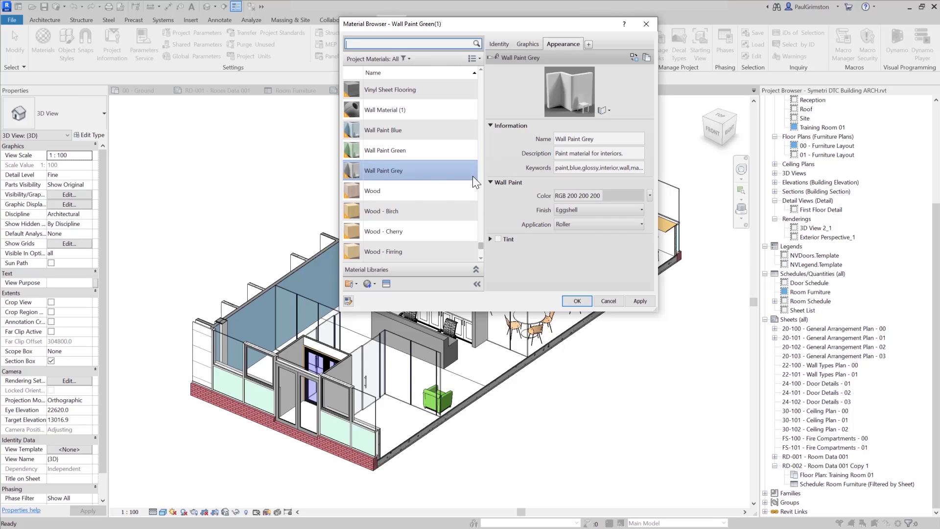
pyautogui.rightClick(415, 172)
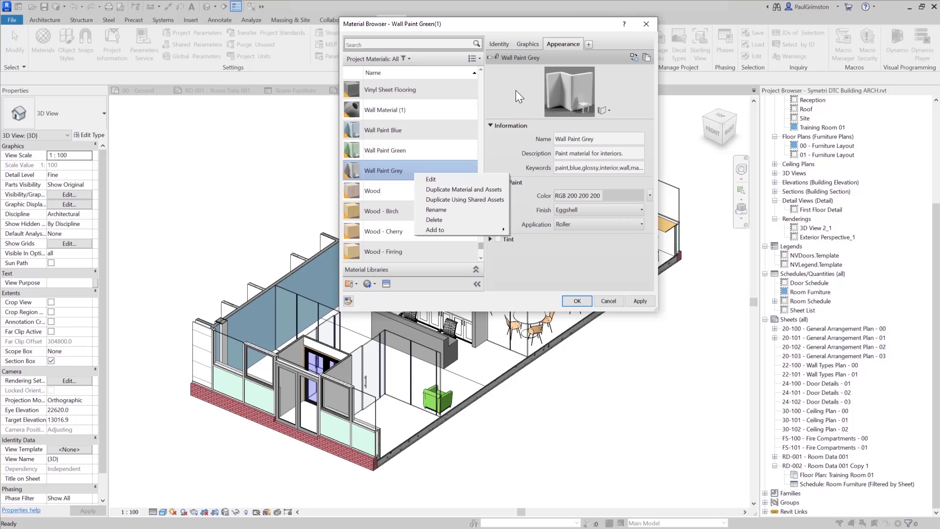
pyautogui.press('Escape')
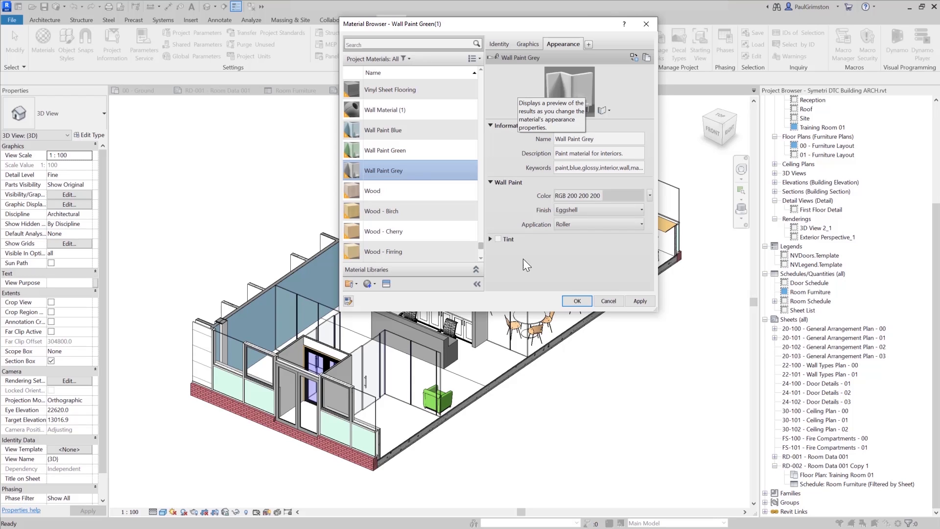
pyautogui.click(574, 300)
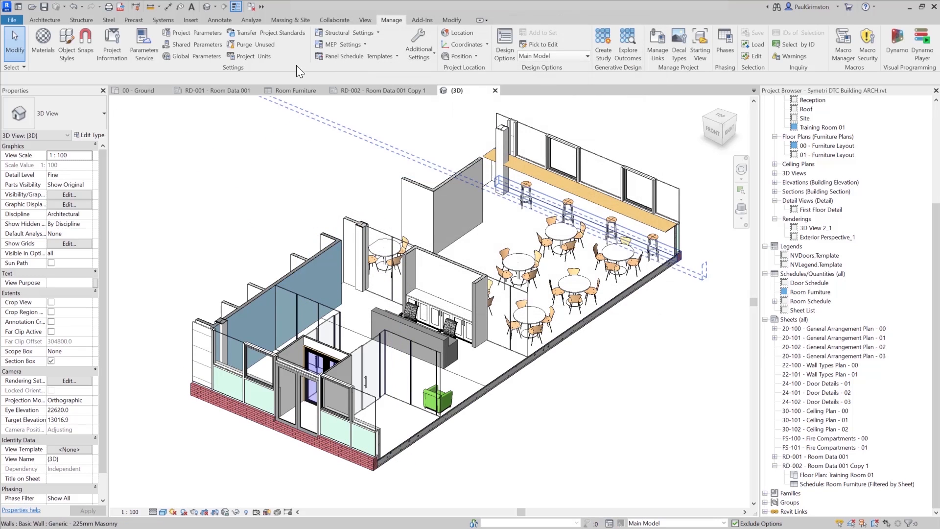
# - Start the Paint tool, search the materials for wall, and apply Wall Paint Green to the grey wall face at the rear
pyautogui.click(450, 19)
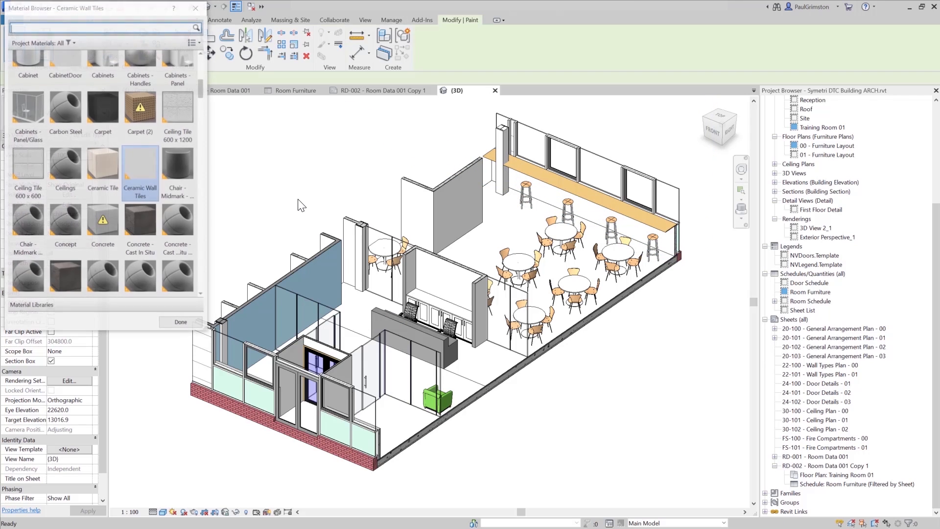
pyautogui.scroll(1, 104, 147)
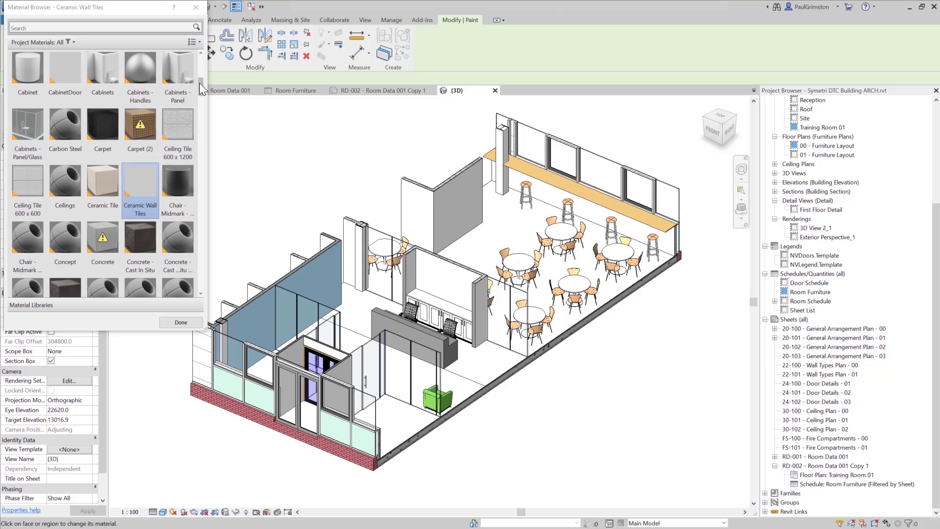
pyautogui.click(84, 28)
pyautogui.write('wall')
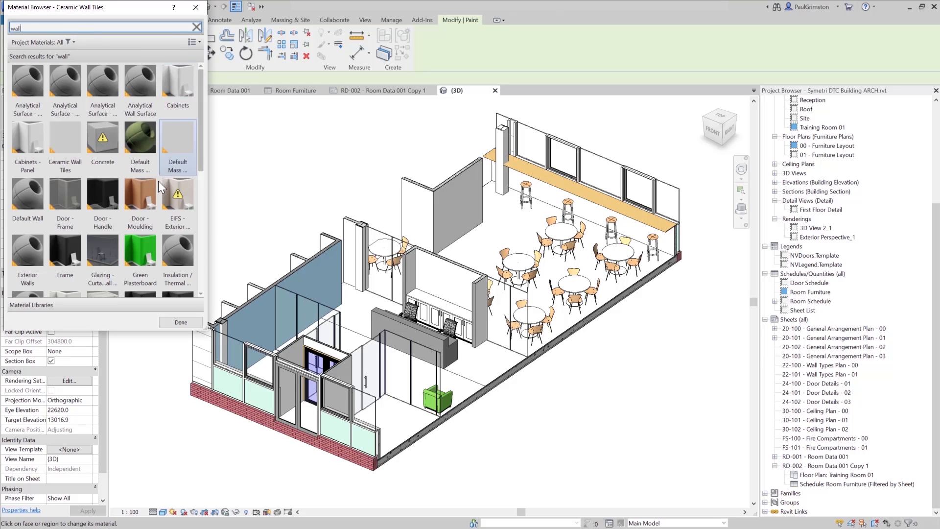
pyautogui.scroll(-3, 148, 239)
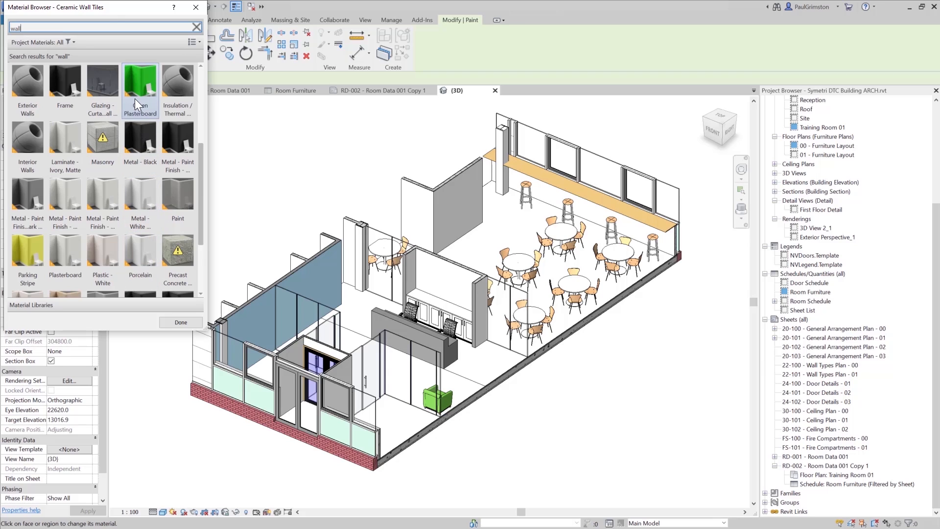
pyautogui.scroll(-2, 134, 99)
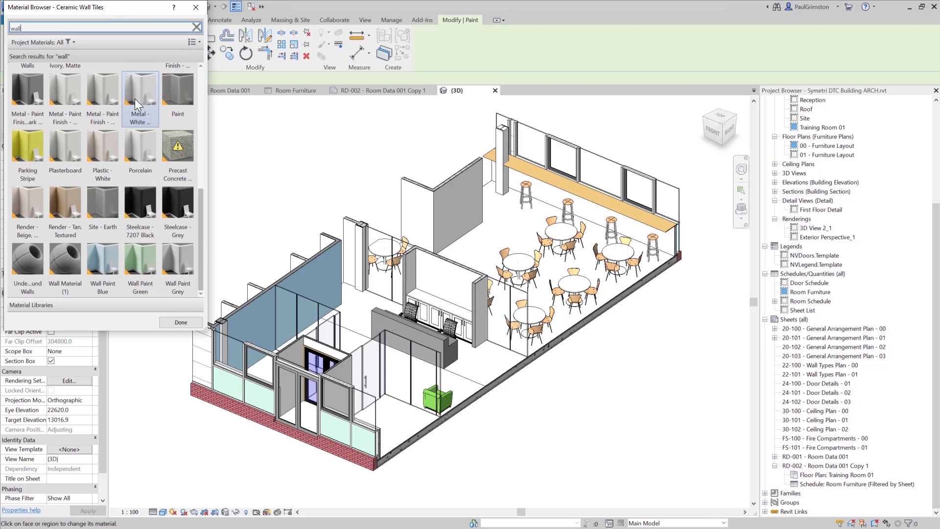
pyautogui.click(138, 255)
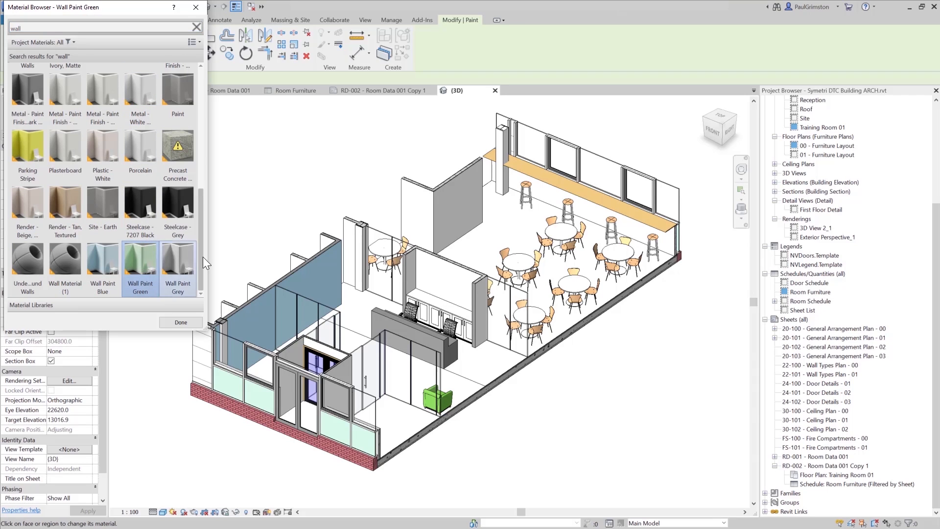
pyautogui.click(457, 185)
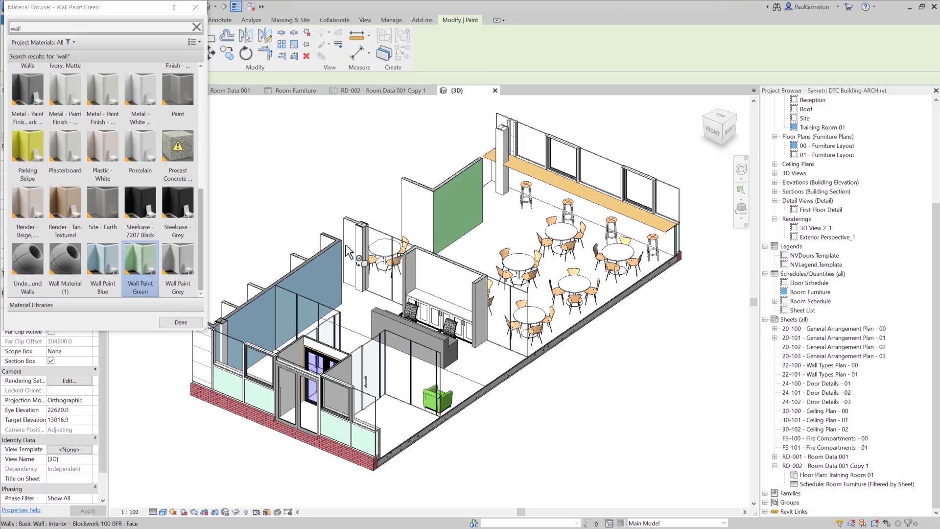
# - Paint the wall face behind the reception counter with Wall Paint Grey and its narrow side face with Wall Paint Blue, and finish painting
pyautogui.click(173, 262)
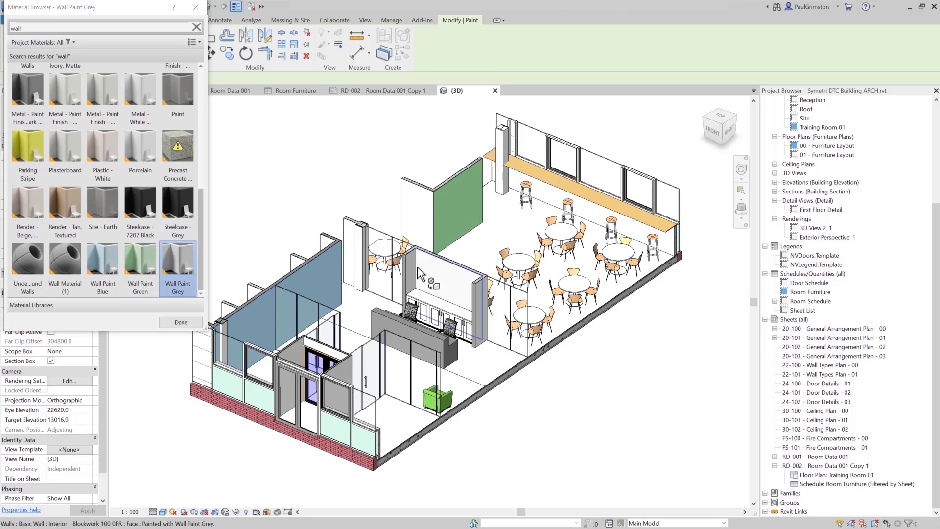
pyautogui.click(104, 250)
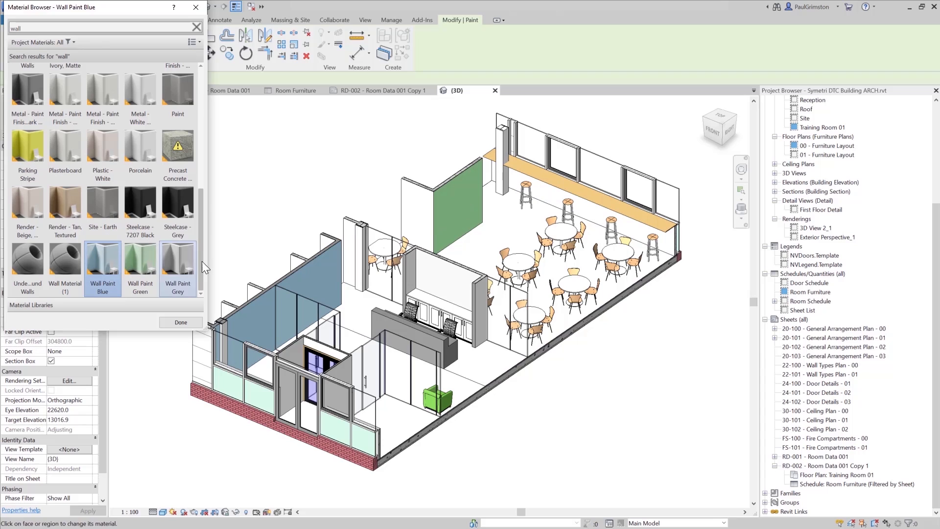
pyautogui.click(410, 266)
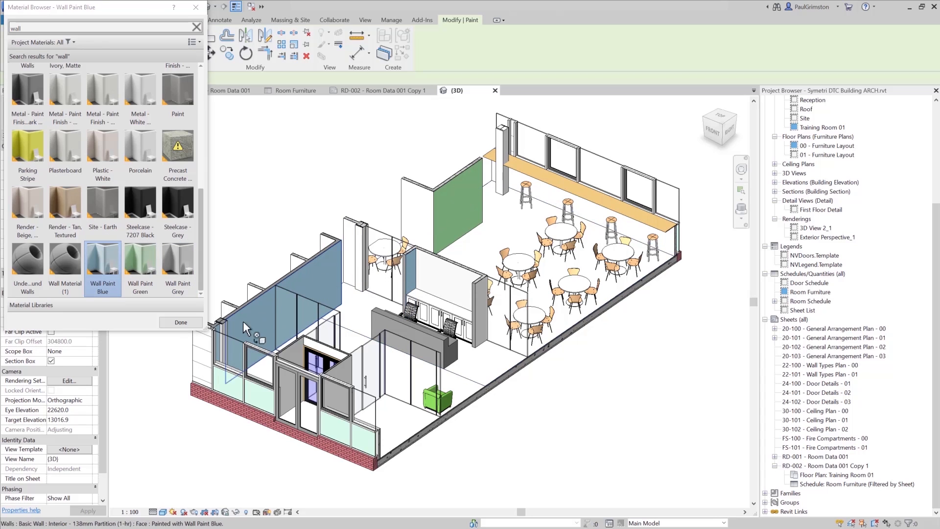
pyautogui.click(179, 322)
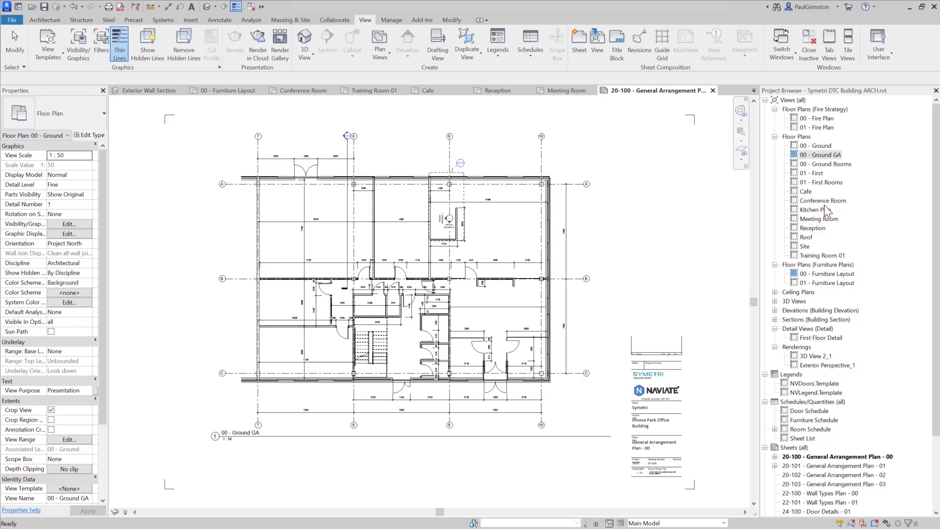
# - Swap the viewport on sheet 20-100 to the floor plan 01 - First Rooms, using Viewport Center positioning
pyautogui.click(438, 202)
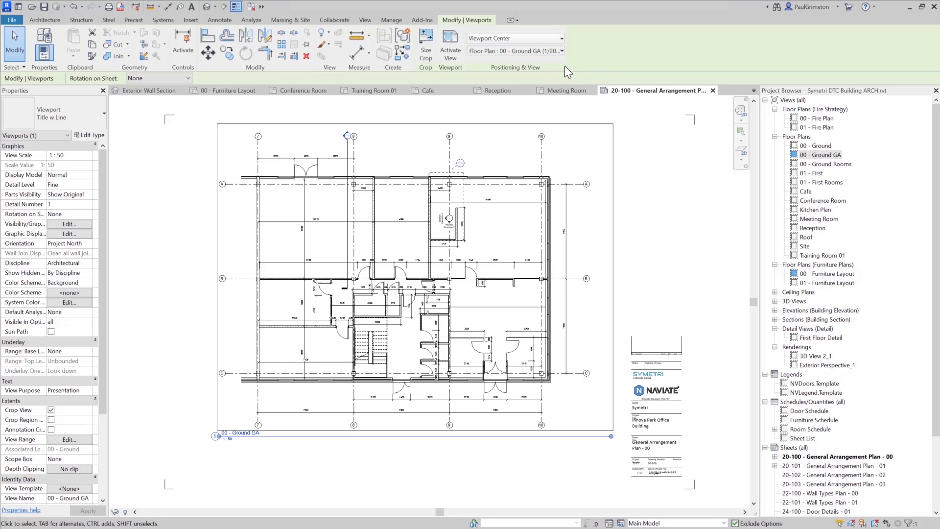
pyautogui.click(562, 50)
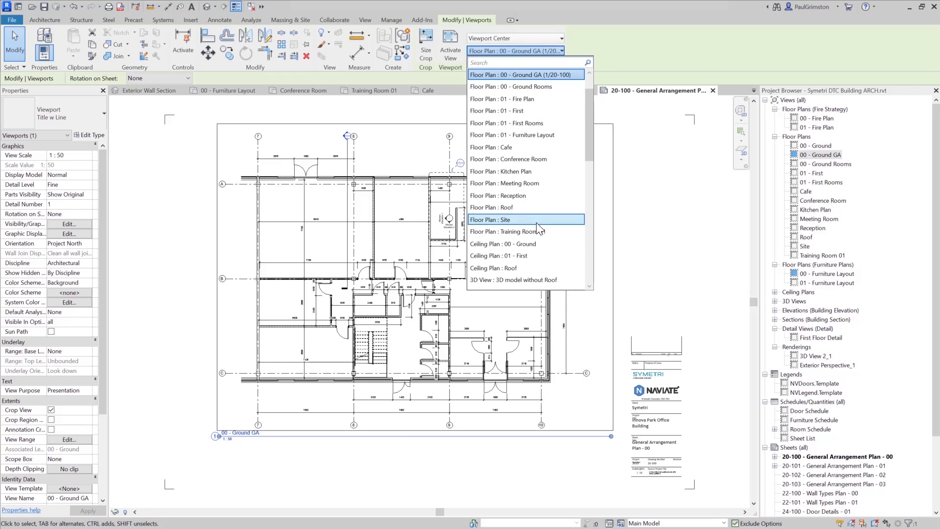
pyautogui.click(558, 37)
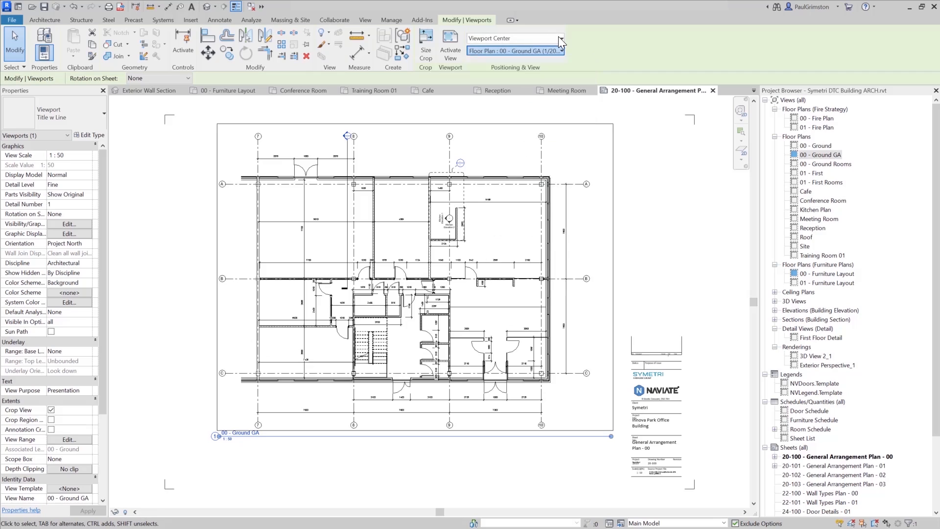
pyautogui.click(559, 38)
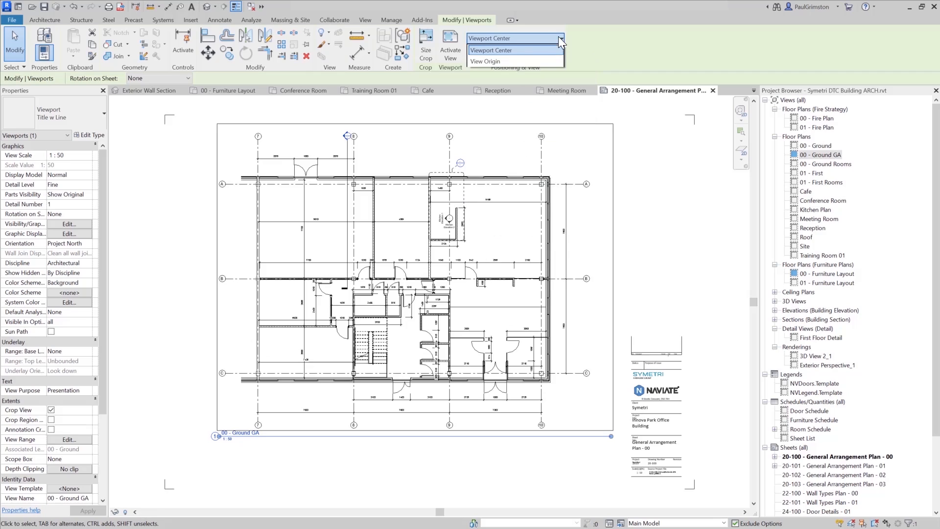
pyautogui.click(506, 49)
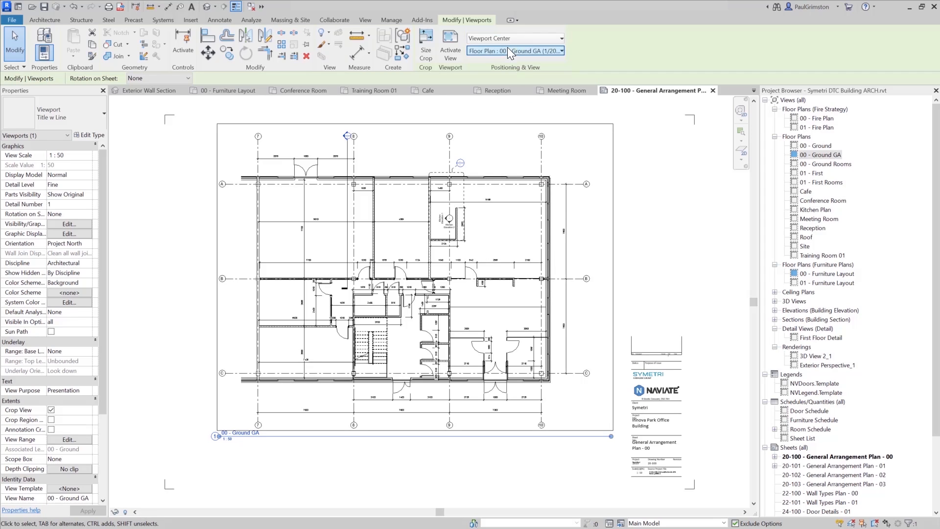
pyautogui.click(561, 50)
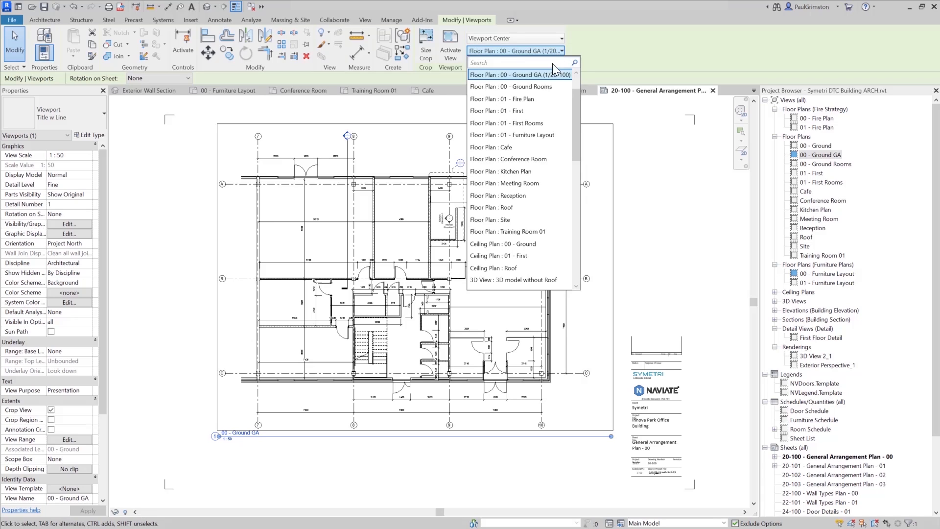
pyautogui.click(530, 122)
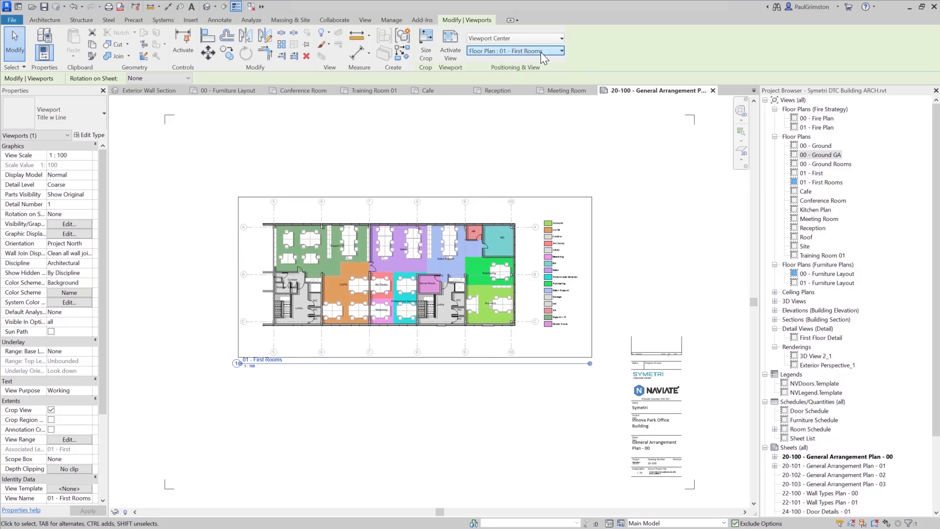
# - Swap the viewport on sheet 20-100 back to the floor plan 00 - Ground GA
pyautogui.click(561, 51)
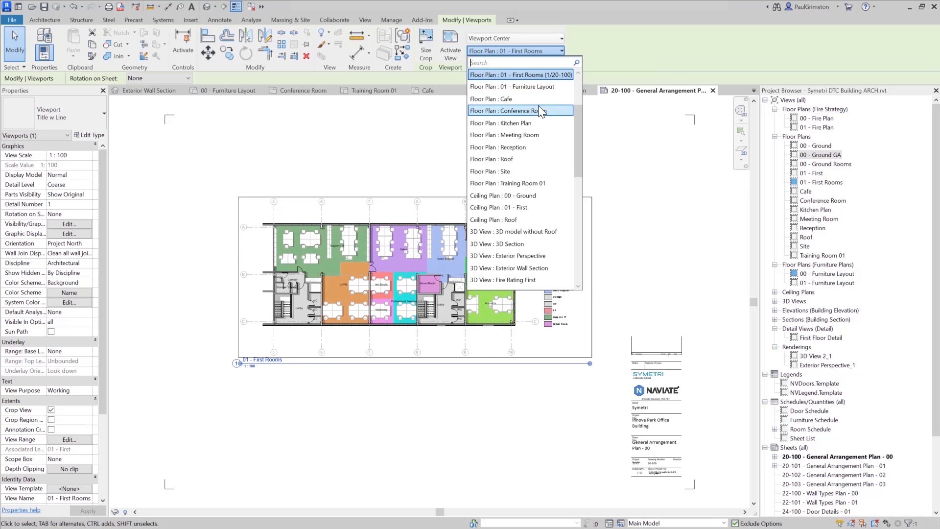
pyautogui.scroll(2, 539, 105)
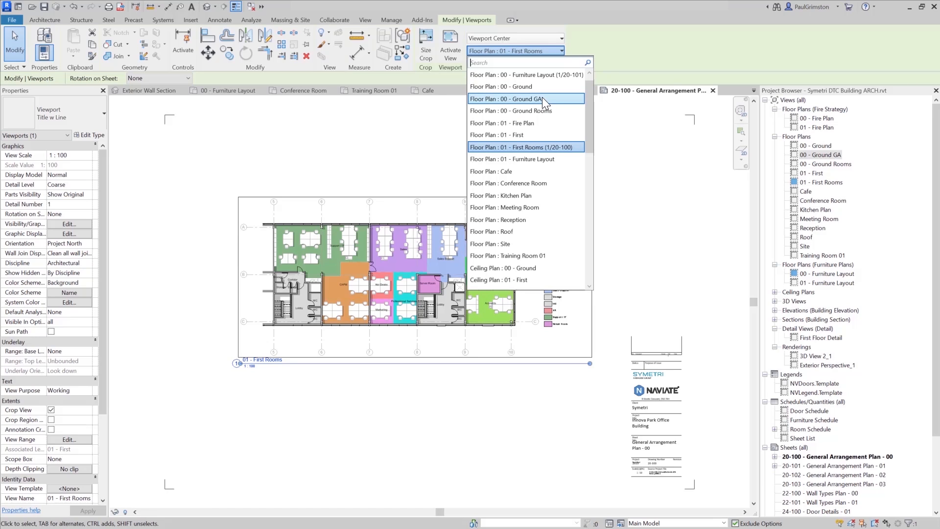
pyautogui.press('Return')
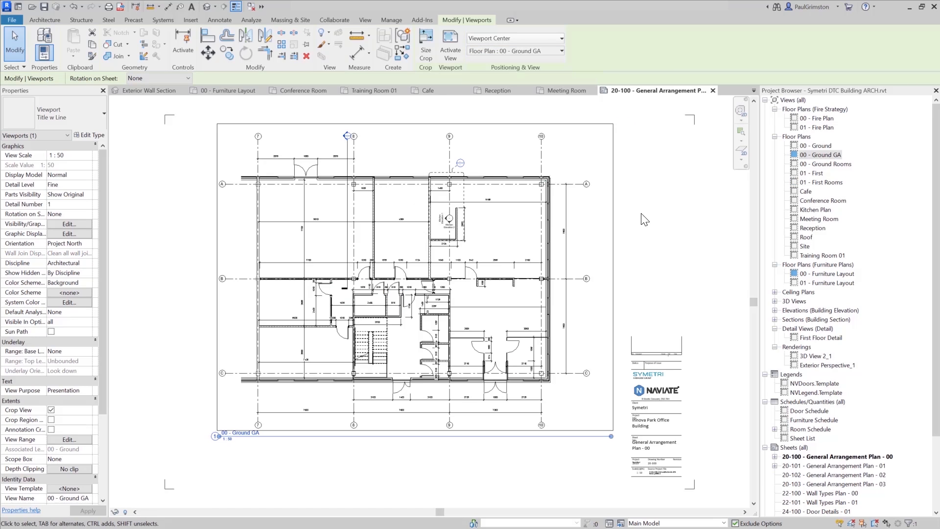
# - Try to swap the 00 - Ground GA viewport to 00 - Furniture Layout, the plan placed on sheet 20-101
pyautogui.click(559, 50)
pyautogui.scroll(1, 563, 74)
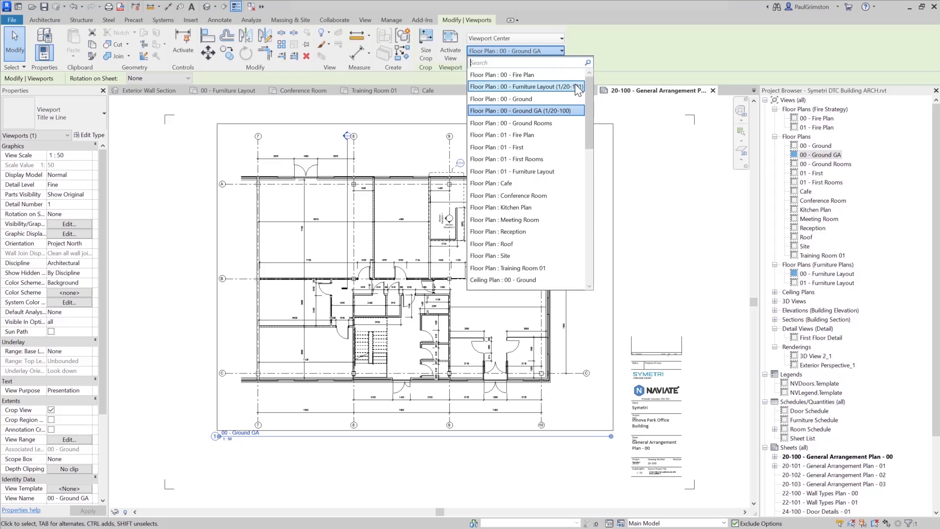
pyautogui.click(546, 88)
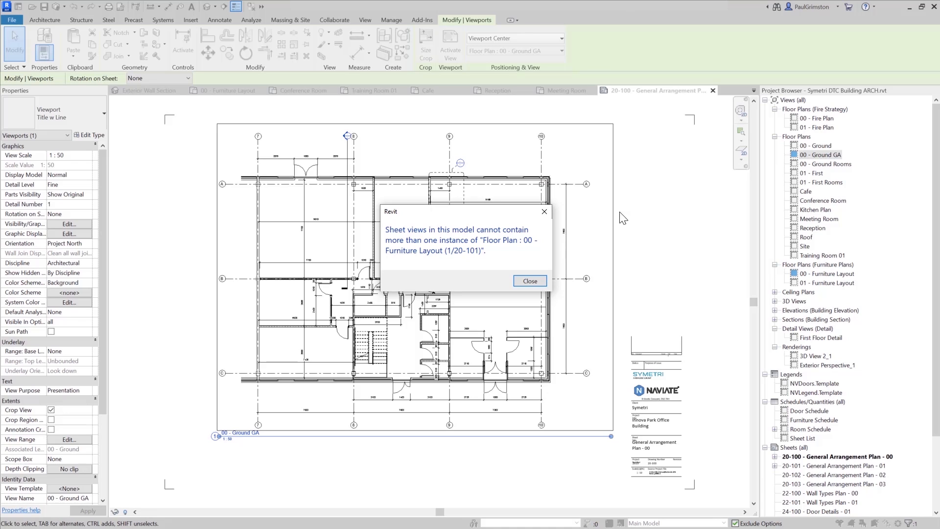
pyautogui.click(535, 280)
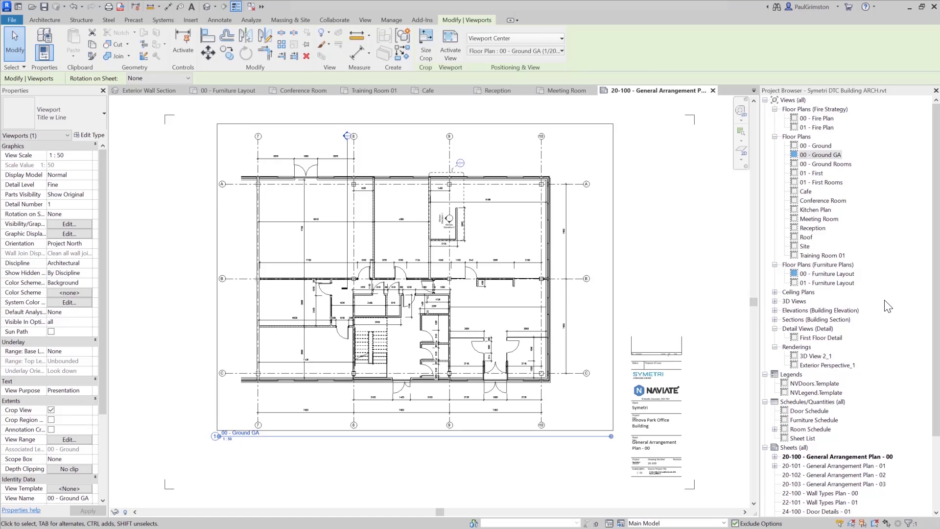
# - Duplicate sheet 20-100 General Arrangement Plan - 00 with its views, using Duplicate with Detailing
pyautogui.rightClick(838, 456)
pyautogui.moveTo(842, 322)
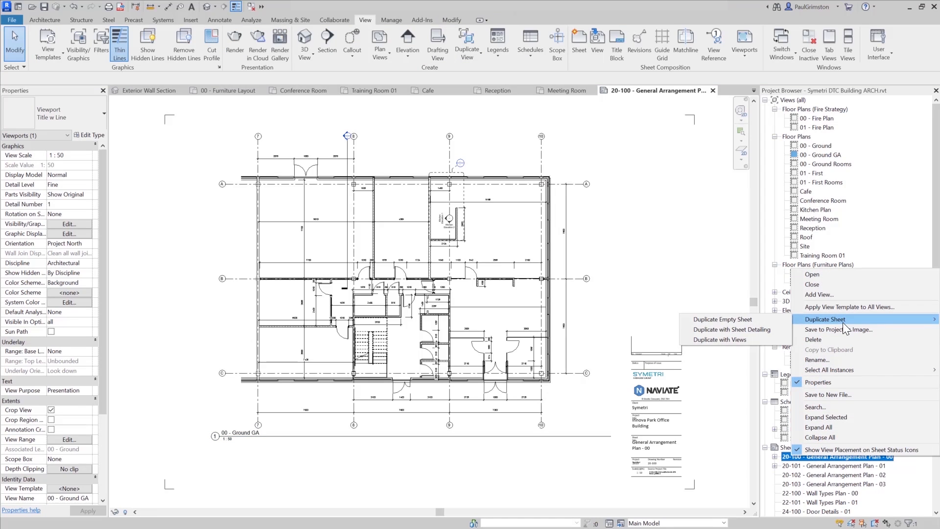
pyautogui.click(733, 339)
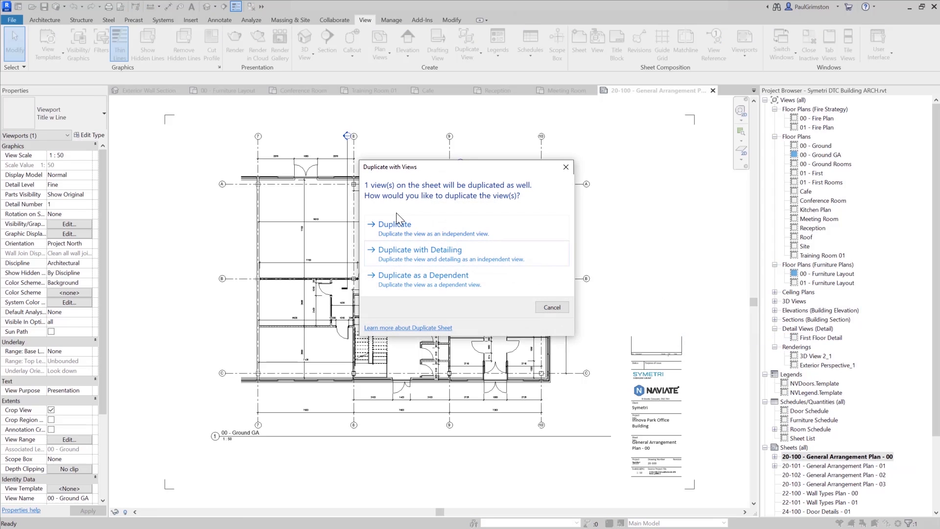
pyautogui.moveTo(459, 165); pyautogui.dragTo(449, 162)
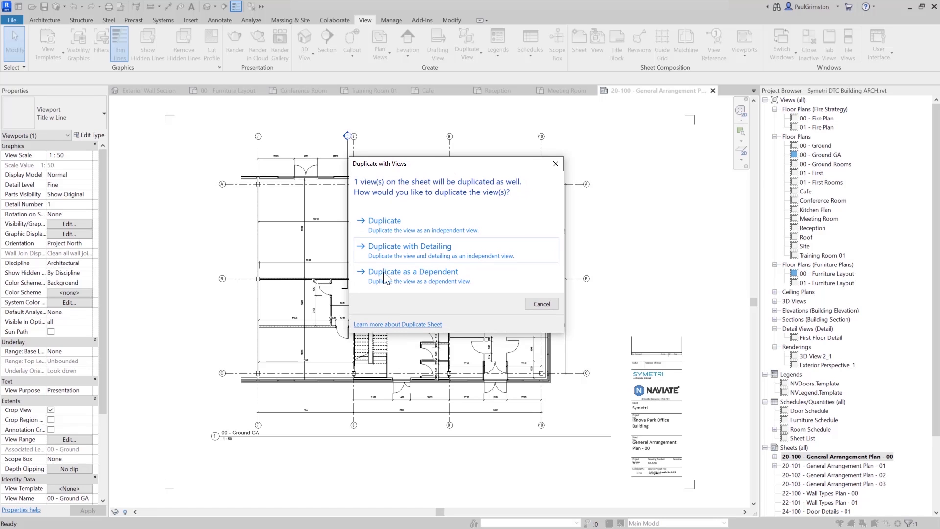
pyautogui.click(409, 247)
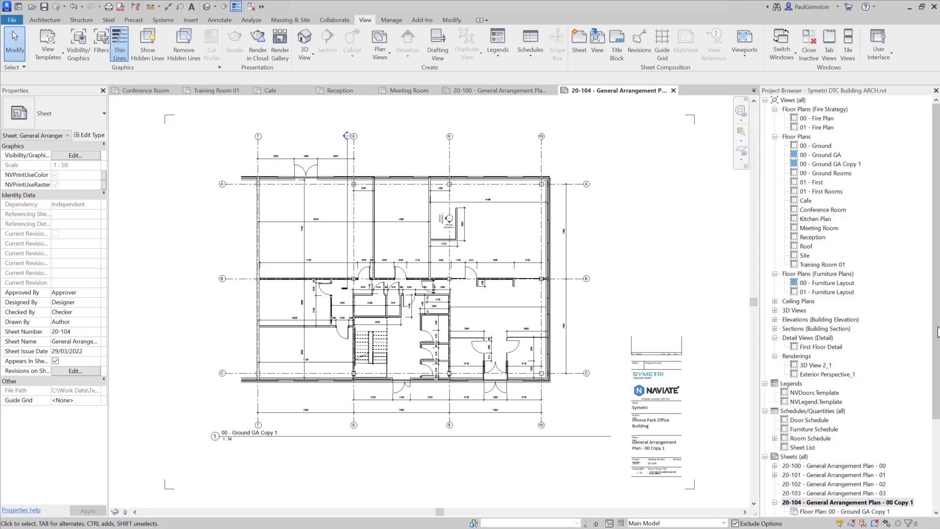
# - Swap the viewport on the duplicated sheet 20-104 to the Reception floor plan
pyautogui.scroll(-2, 935, 338)
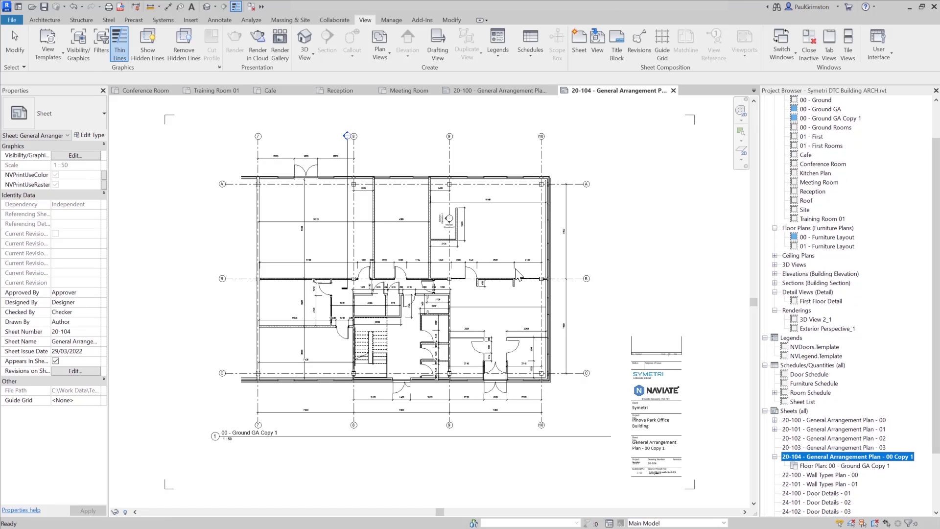
pyautogui.click(477, 216)
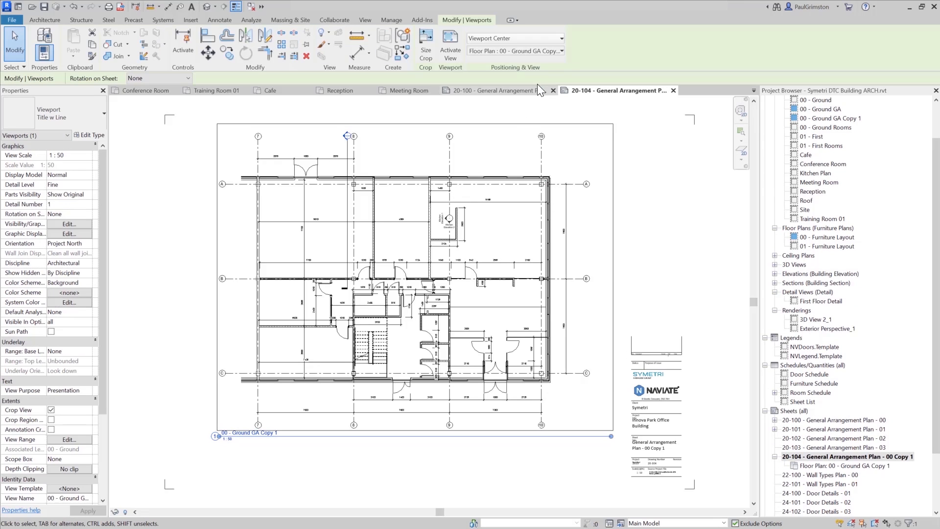
pyautogui.click(561, 51)
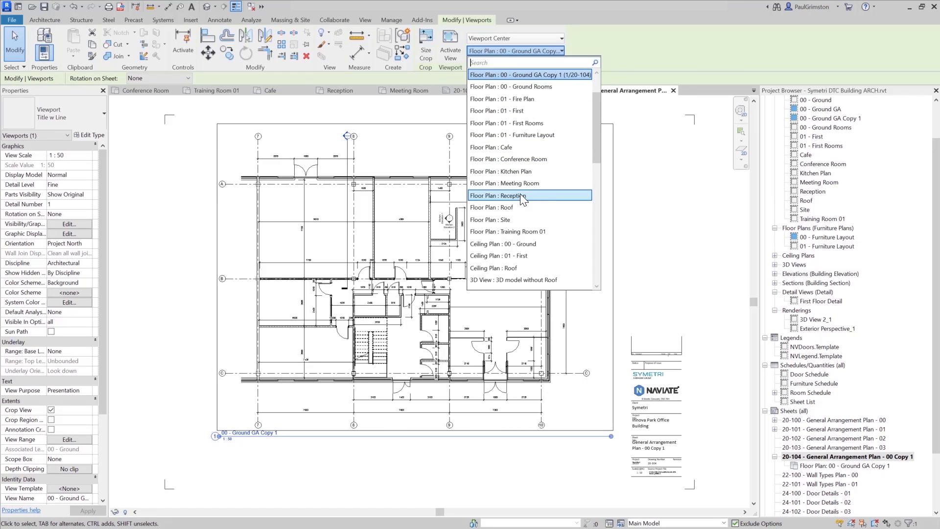
pyautogui.click(542, 194)
pyautogui.click(545, 195)
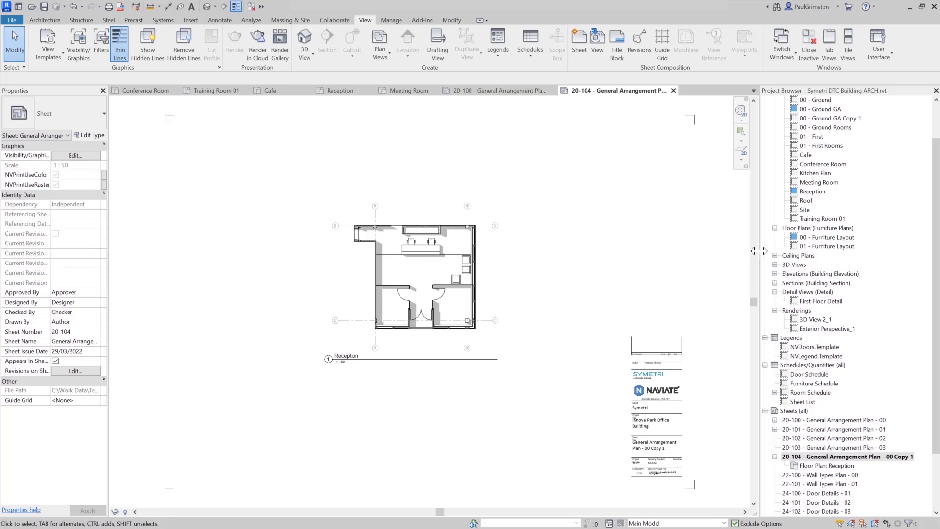
# - Hide the icons showing whether views are placed on sheets, and show them again
pyautogui.scroll(3, 825, 242)
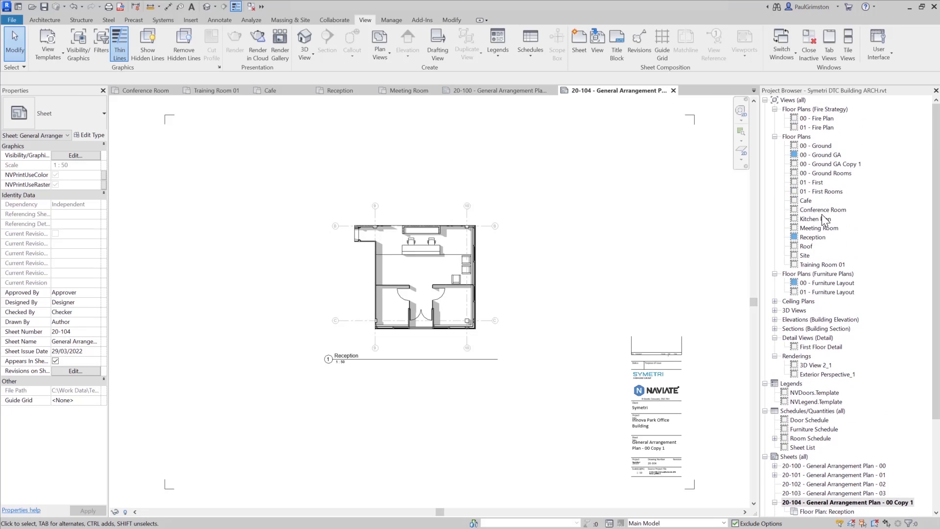
pyautogui.rightClick(818, 153)
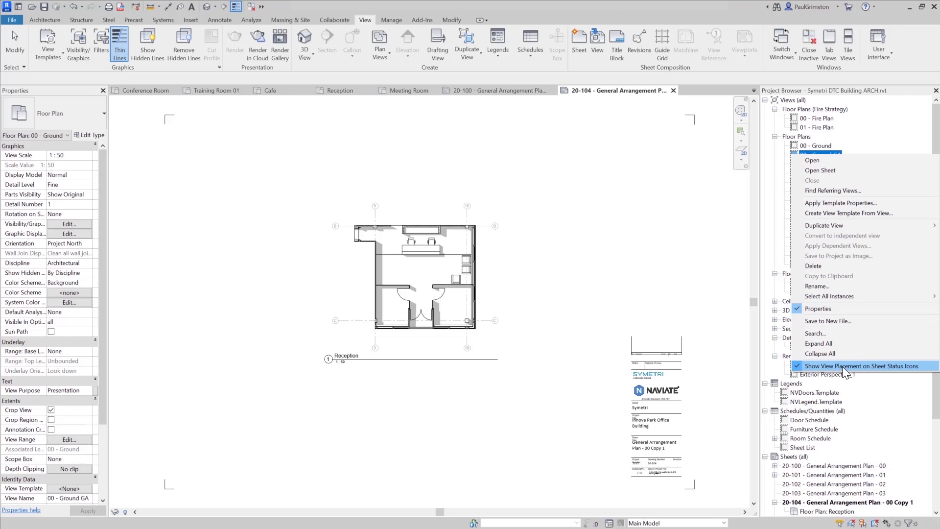
pyautogui.click(841, 366)
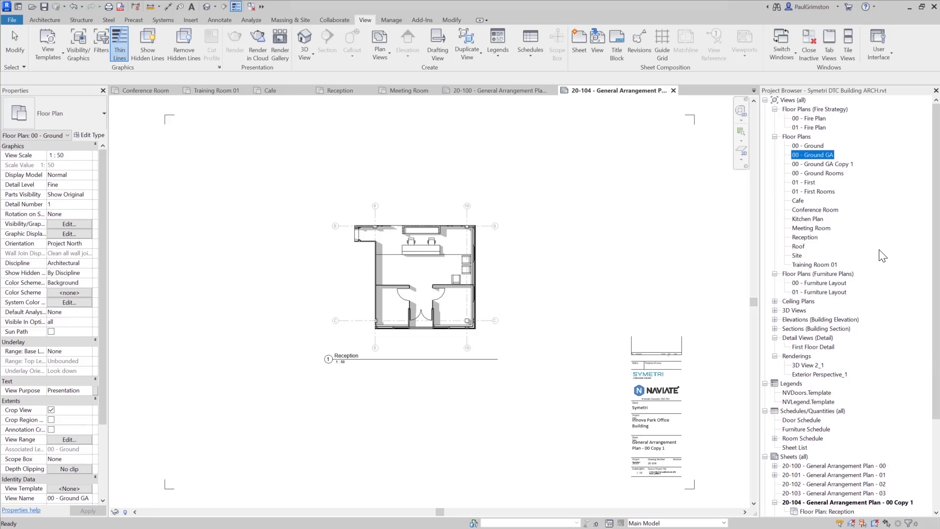
pyautogui.rightClick(809, 154)
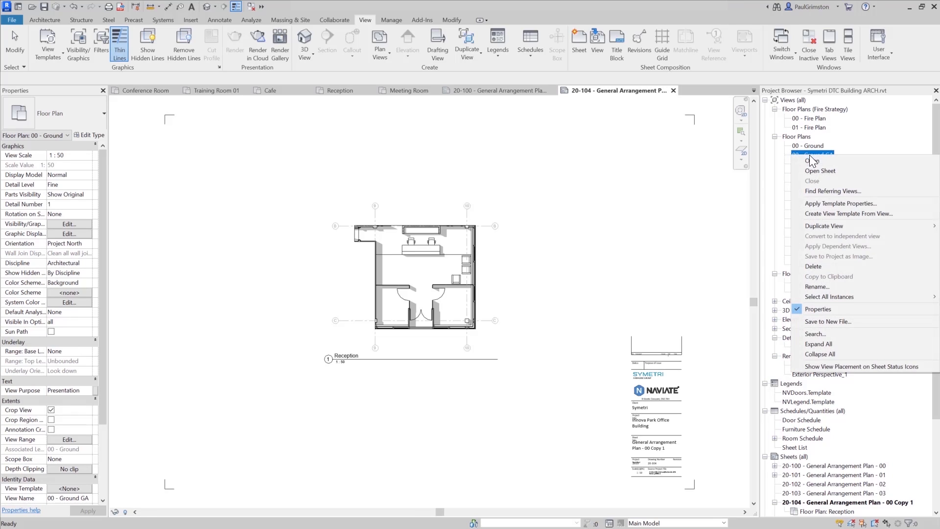
pyautogui.click(837, 366)
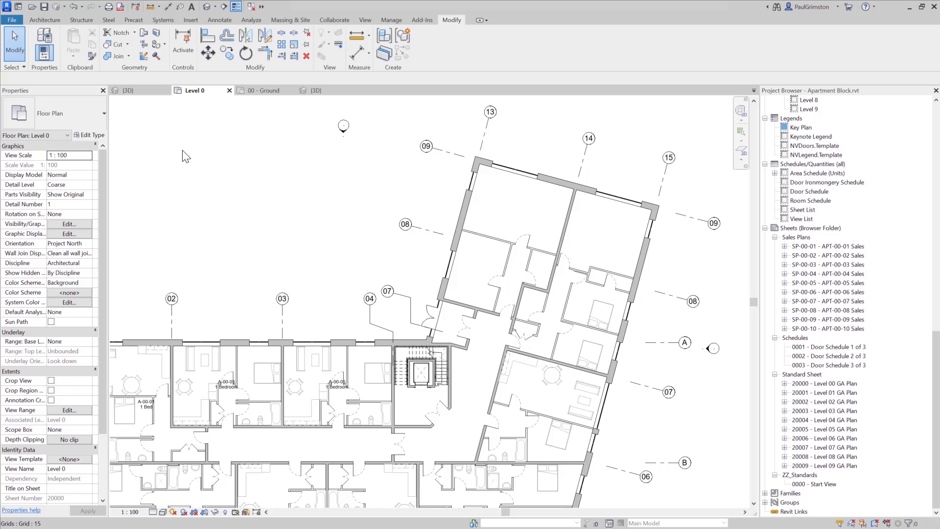
# - Start a PDF export of Apartment Block and filter its view and sheet selection to sheets only
pyautogui.click(120, 9)
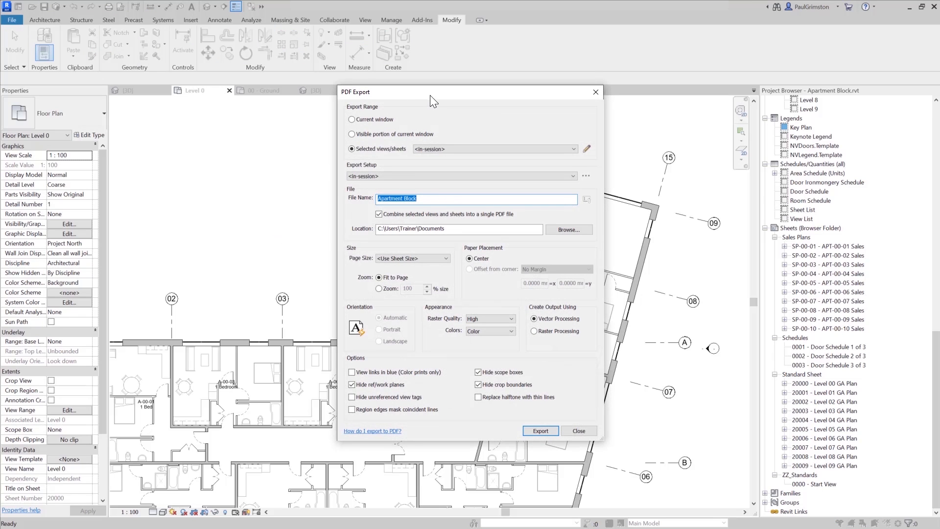
pyautogui.moveTo(430, 95); pyautogui.dragTo(429, 80)
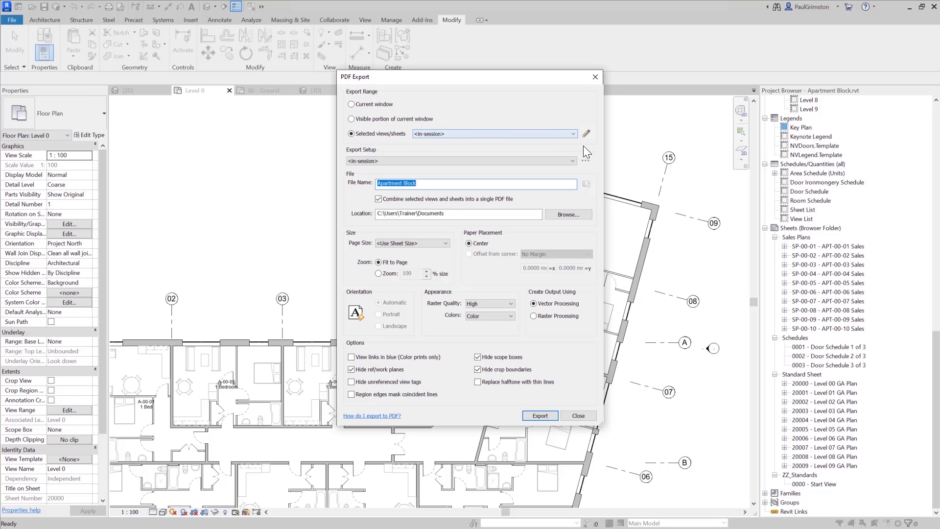
pyautogui.click(586, 133)
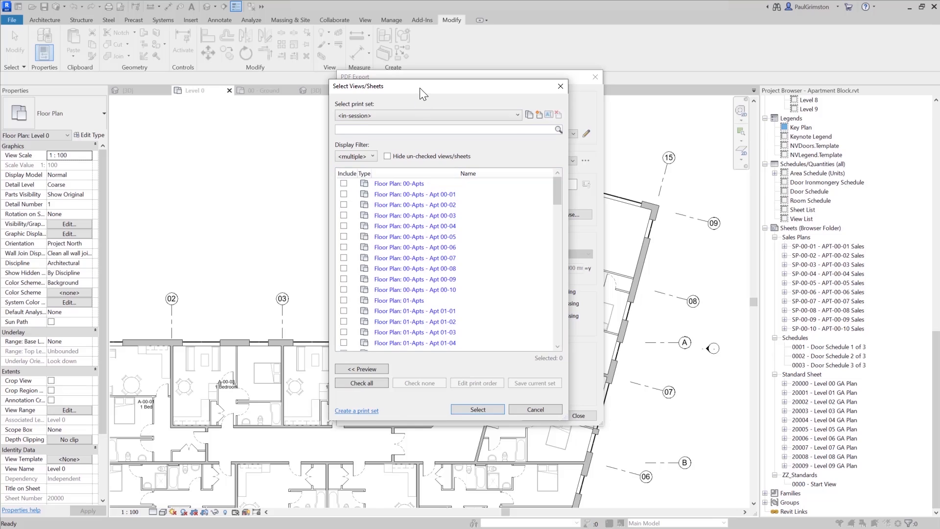
pyautogui.moveTo(419, 88); pyautogui.dragTo(417, 83)
pyautogui.click(370, 151)
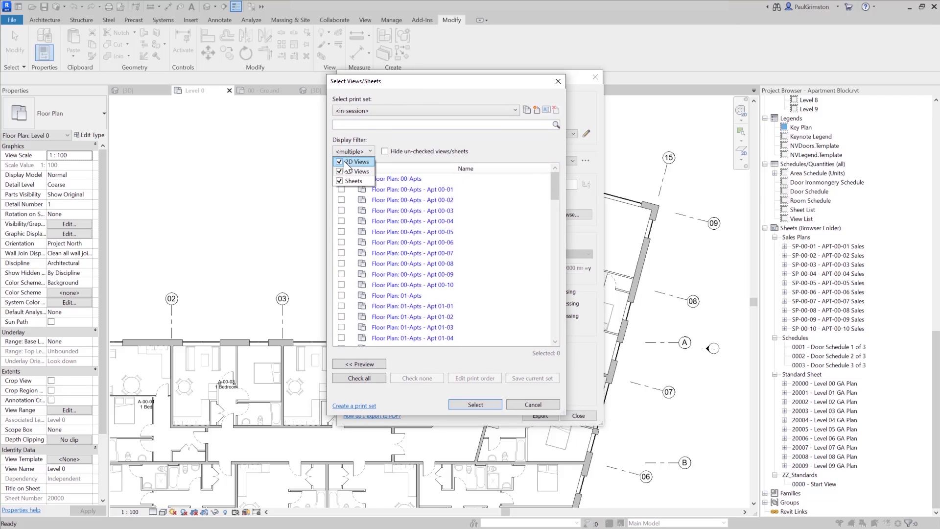
pyautogui.click(343, 162)
pyautogui.click(342, 171)
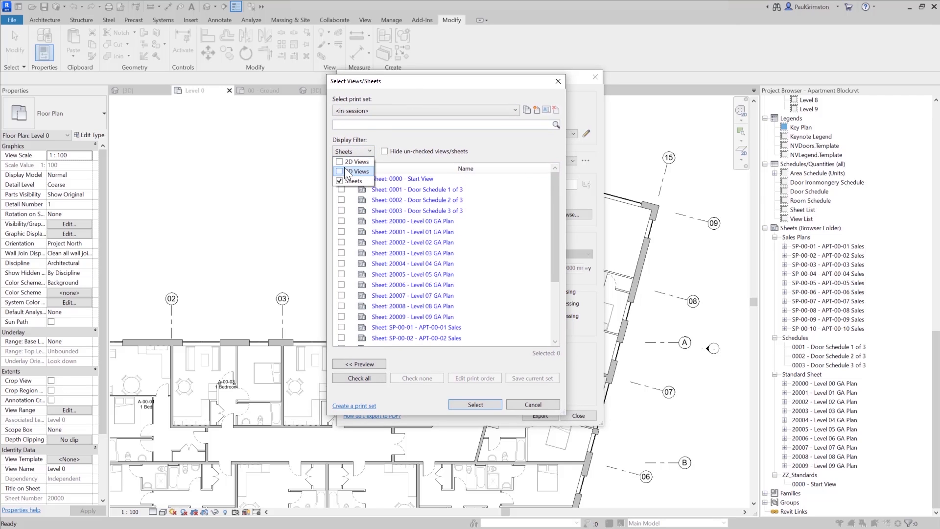
pyautogui.click(491, 145)
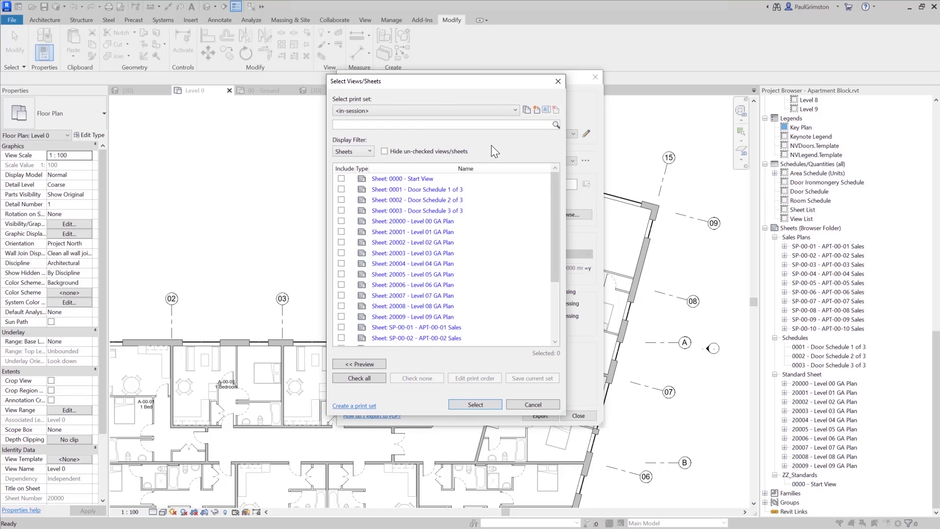
# - Include all listed sheets in the PDF export and sort their print order by Browser organization
pyautogui.click(362, 378)
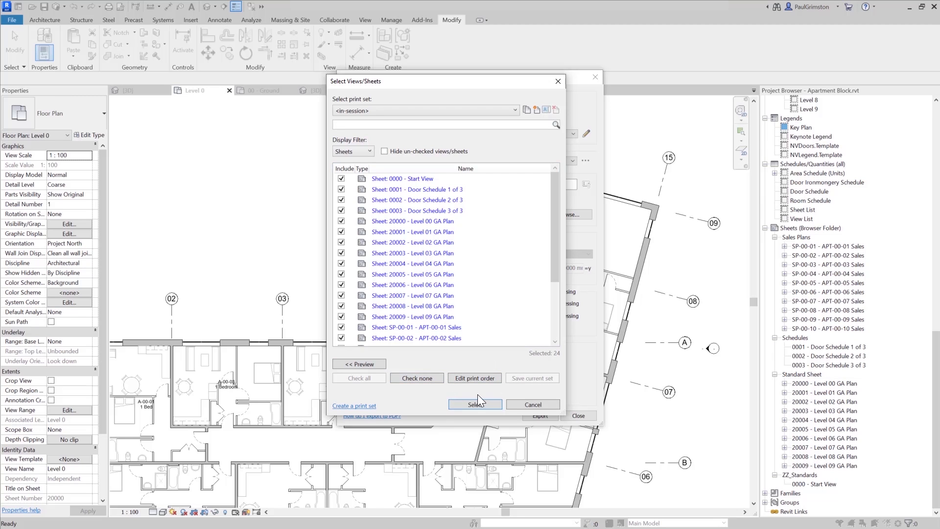
pyautogui.click(477, 377)
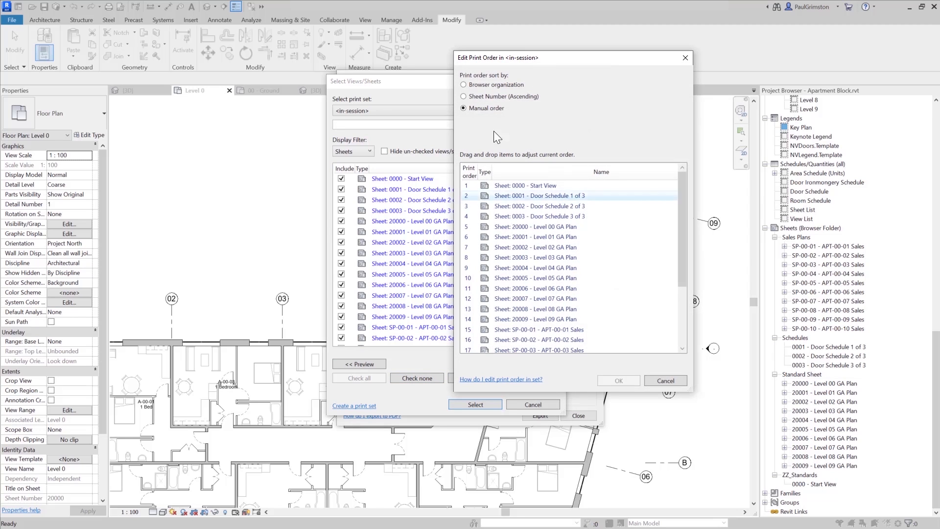
pyautogui.moveTo(542, 57); pyautogui.dragTo(523, 51)
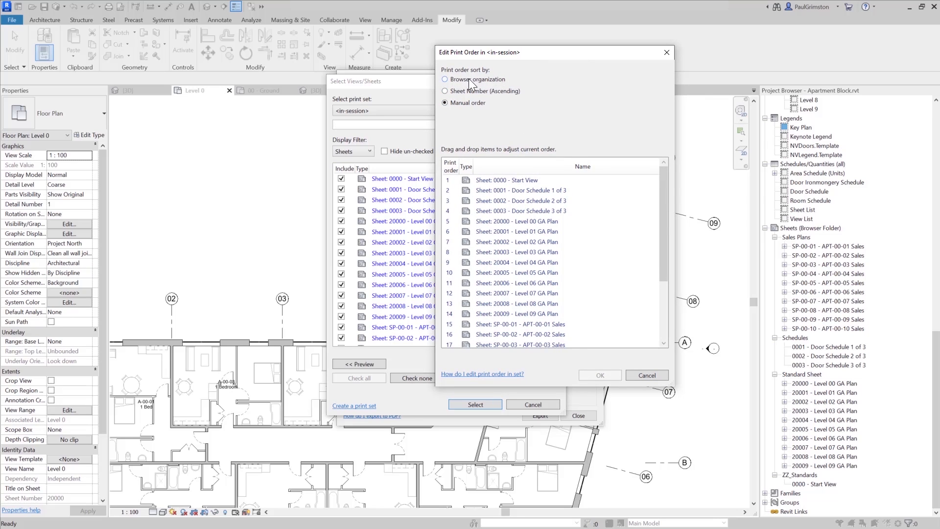
pyautogui.click(446, 79)
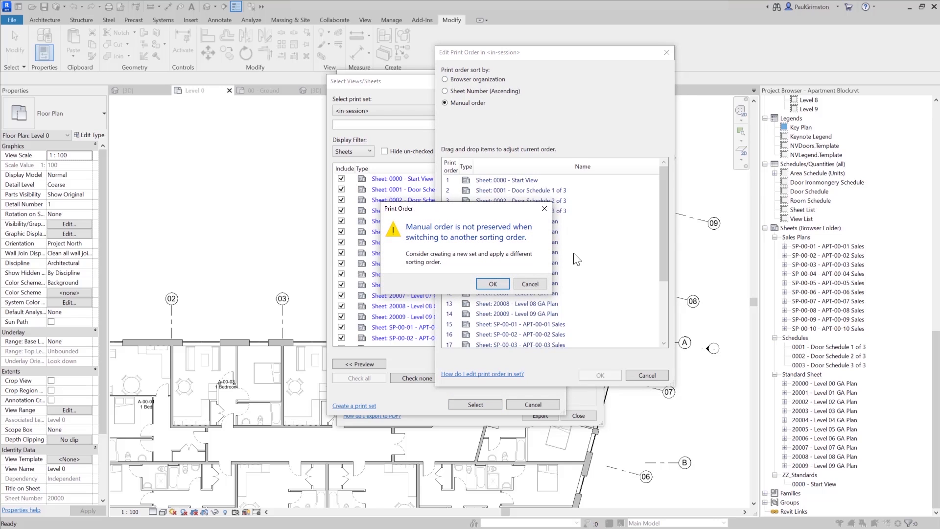
pyautogui.click(492, 284)
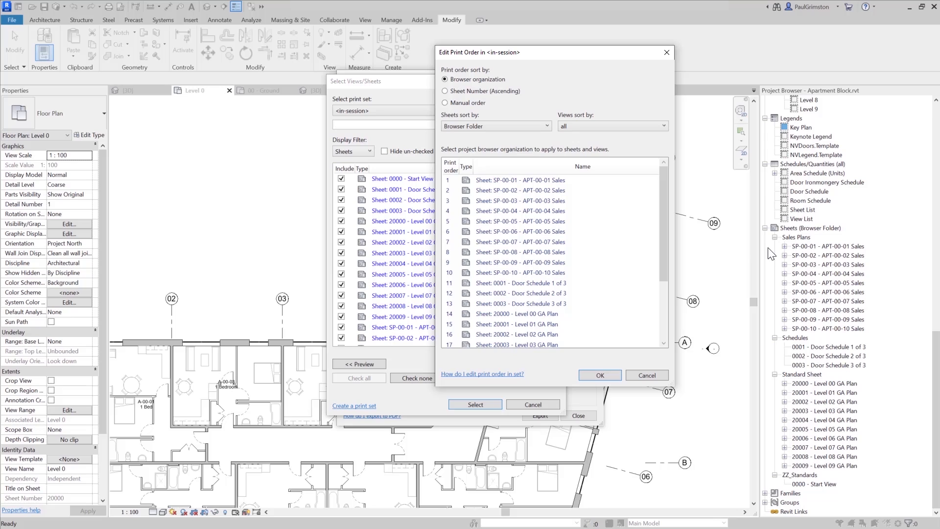
# - Try sorting the sheets by Sheet Prefix, and return the sorting to Browser Folder
pyautogui.click(512, 125)
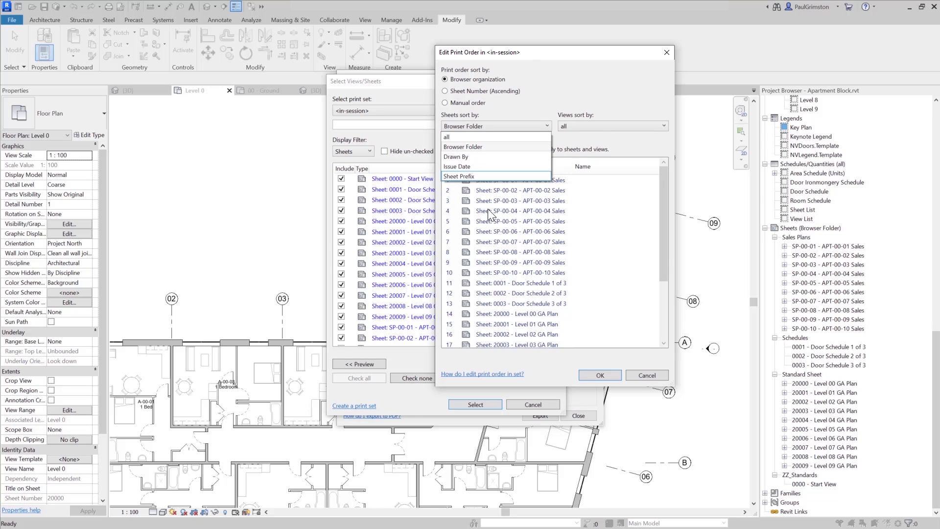
pyautogui.click(467, 176)
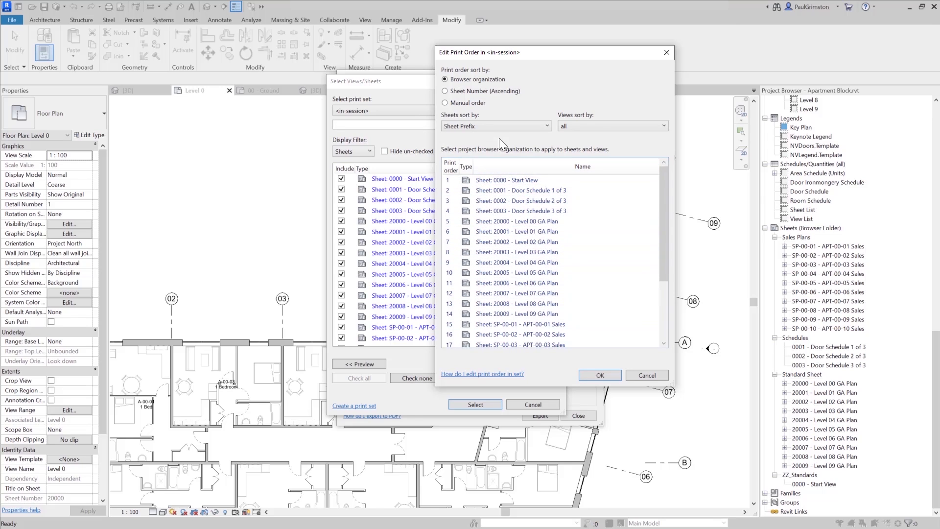
pyautogui.click(501, 125)
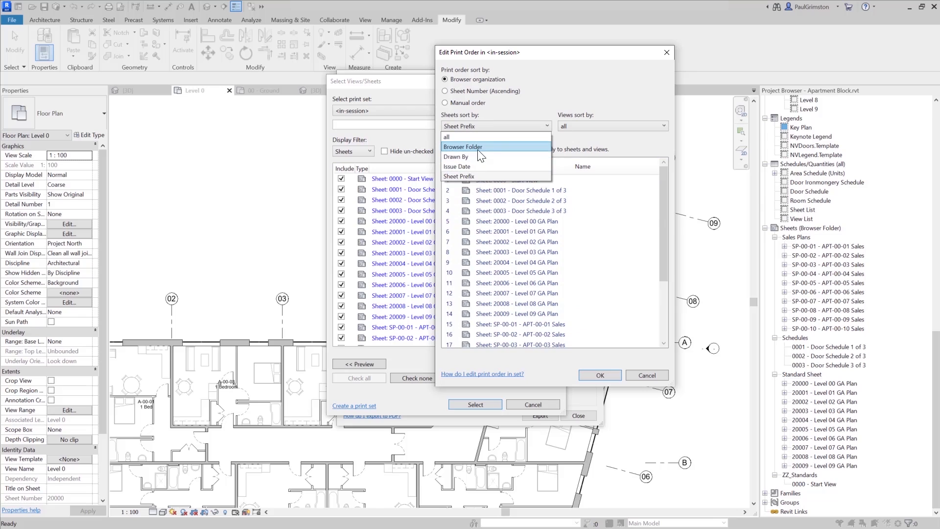
pyautogui.press('Escape')
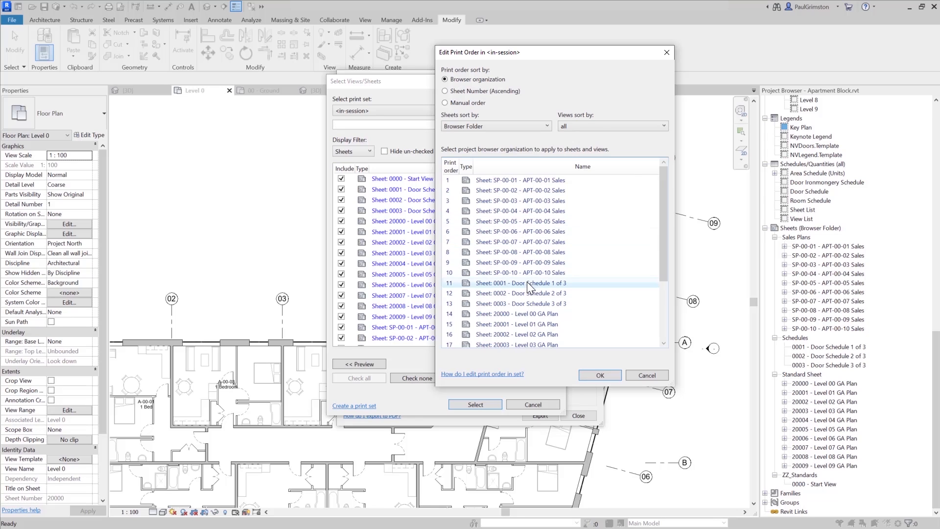
# - Switch to manual print order and move the three Door Schedule sheets to just before the Start View sheet
pyautogui.click(445, 103)
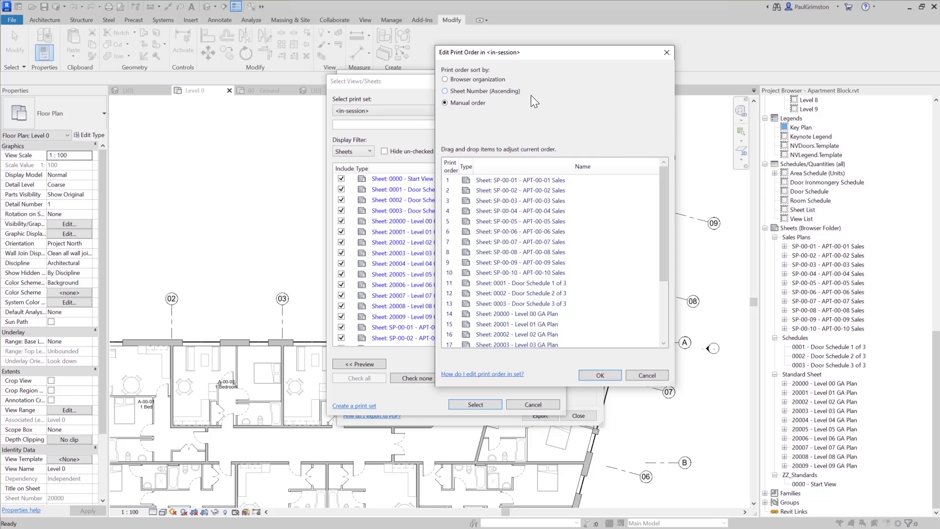
pyautogui.click(533, 283)
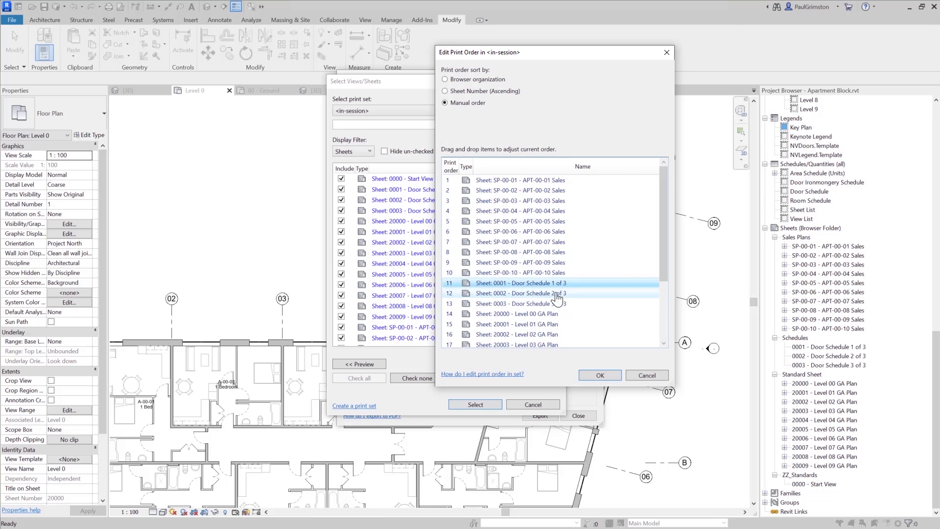
pyautogui.keyDown('shift'); pyautogui.click(545, 305); pyautogui.keyUp('shift')
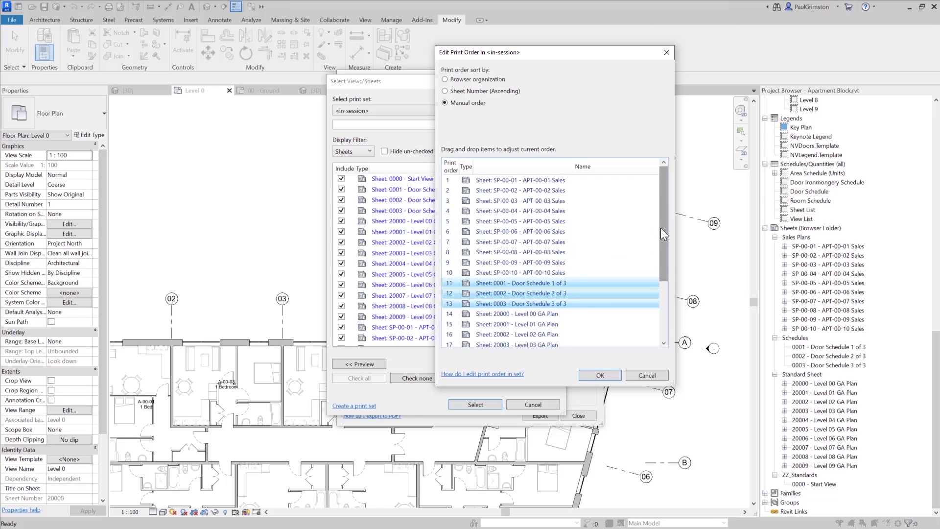
pyautogui.moveTo(662, 227); pyautogui.dragTo(664, 301)
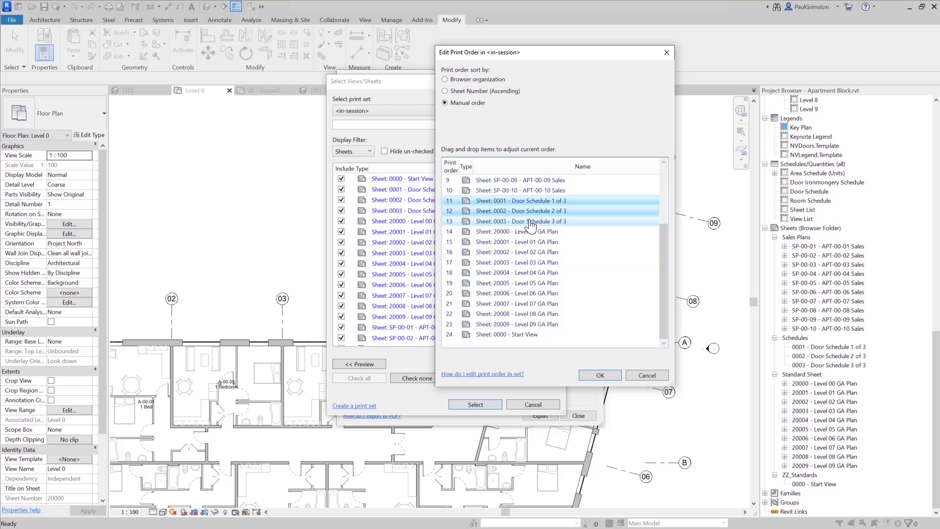
pyautogui.moveTo(531, 221); pyautogui.dragTo(541, 331)
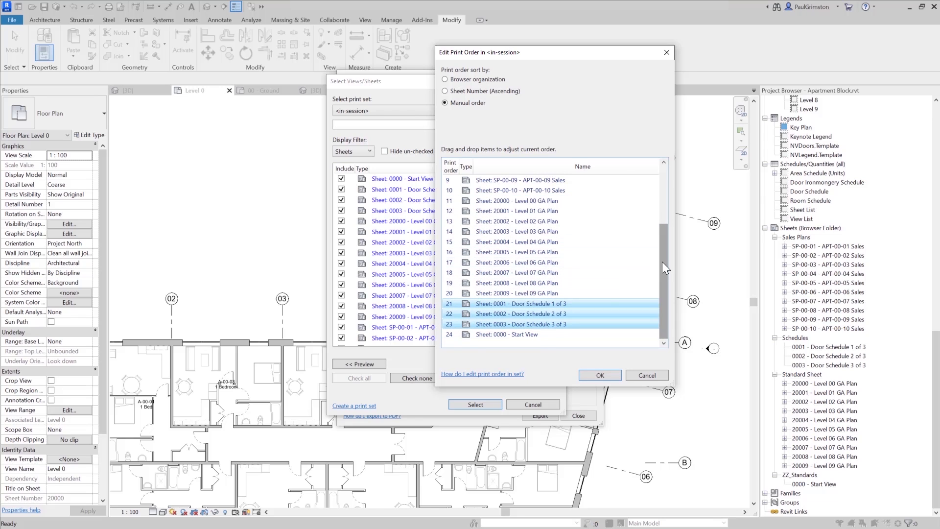
# - Move GA plan sheets 20000 to 20009 to the start of the print order and accept the order
pyautogui.click(555, 204)
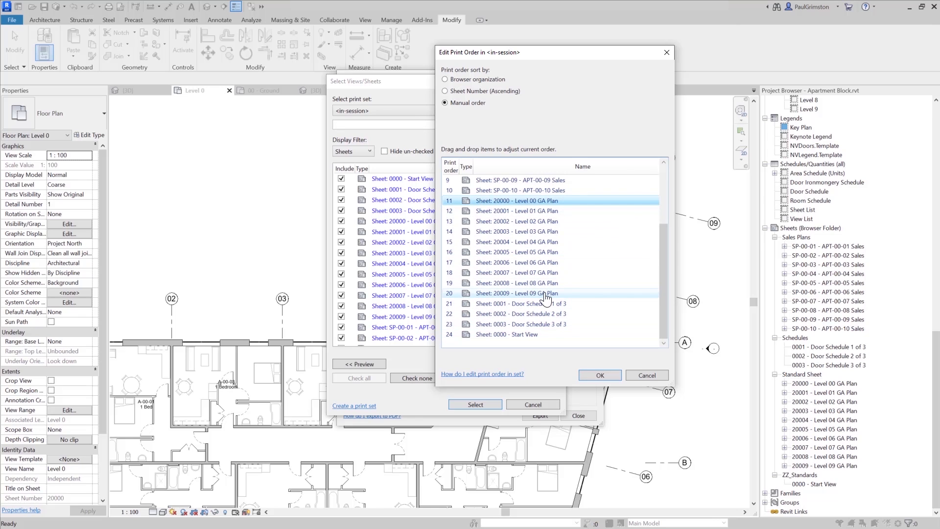
pyautogui.keyDown('shift'); pyautogui.click(551, 293); pyautogui.keyUp('shift')
pyautogui.moveTo(663, 269); pyautogui.dragTo(666, 189)
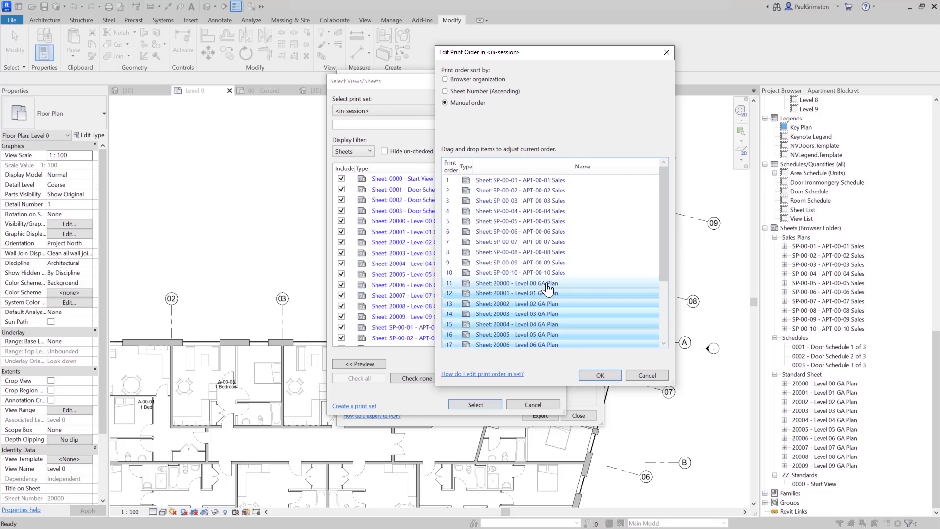
pyautogui.moveTo(545, 291); pyautogui.dragTo(538, 180)
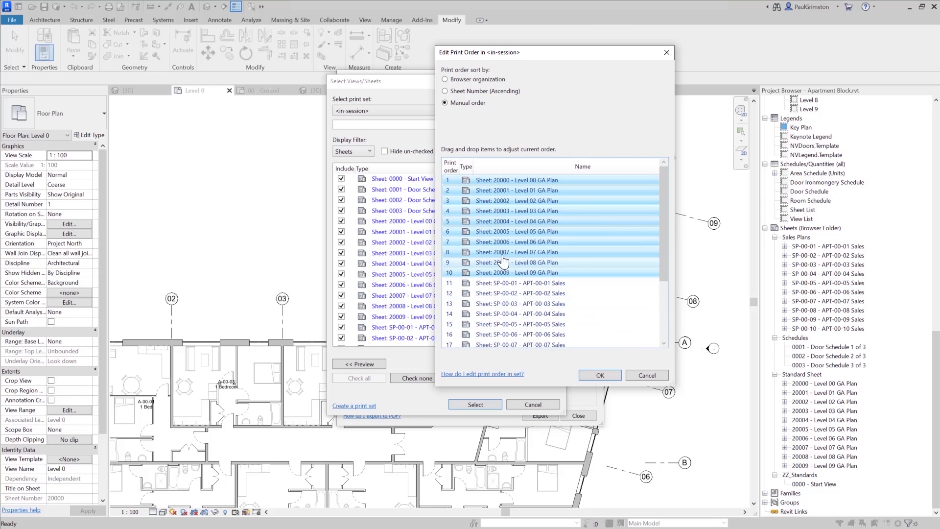
pyautogui.click(601, 375)
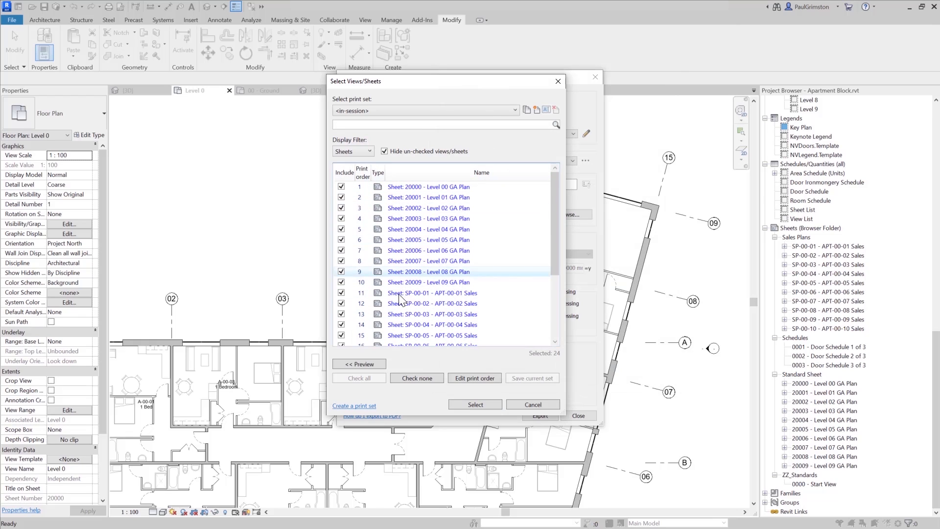
# - Exclude sheet 0000 - Start View from the export set and accept the sheet selection
pyautogui.moveTo(556, 217); pyautogui.dragTo(564, 301)
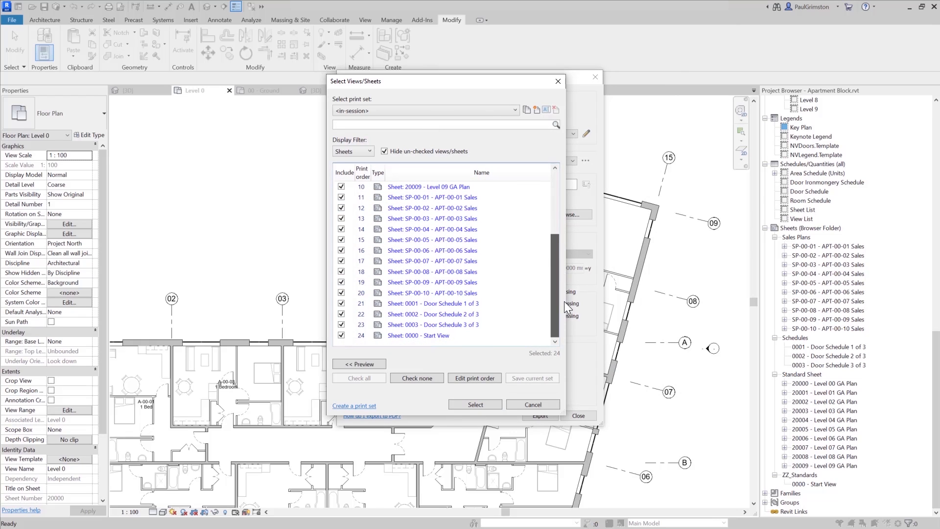
pyautogui.click(341, 336)
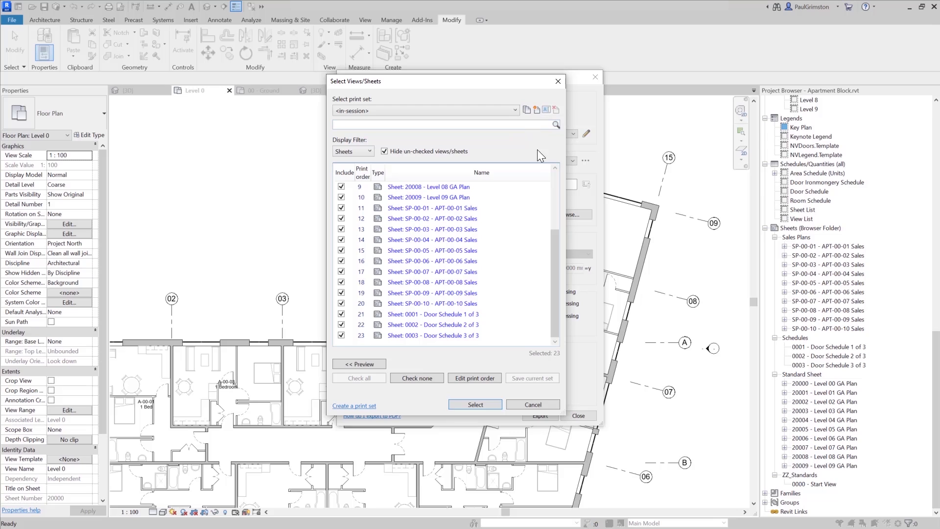
pyautogui.click(474, 404)
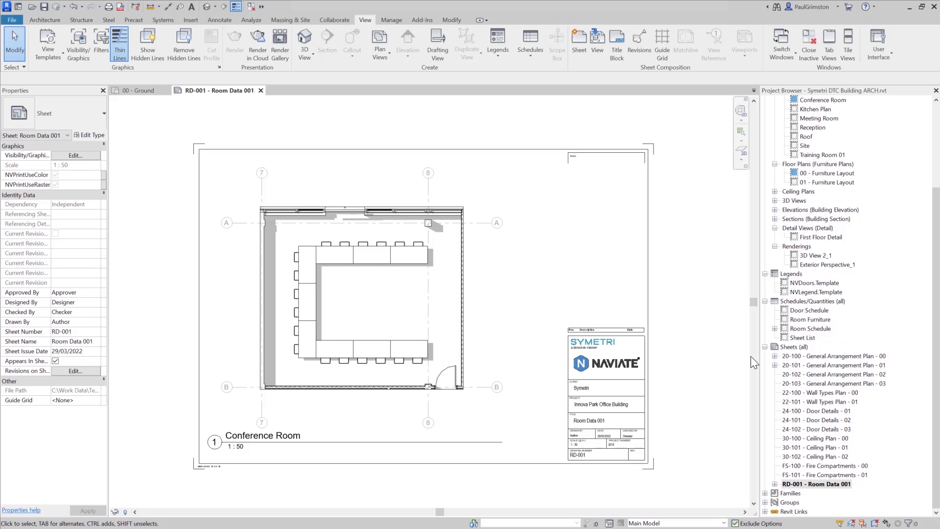
# - In the Symetri DTC Building ARCH project, place the Room Furniture schedule on sheet RD-001 beside the Conference Room plan
pyautogui.click(816, 322)
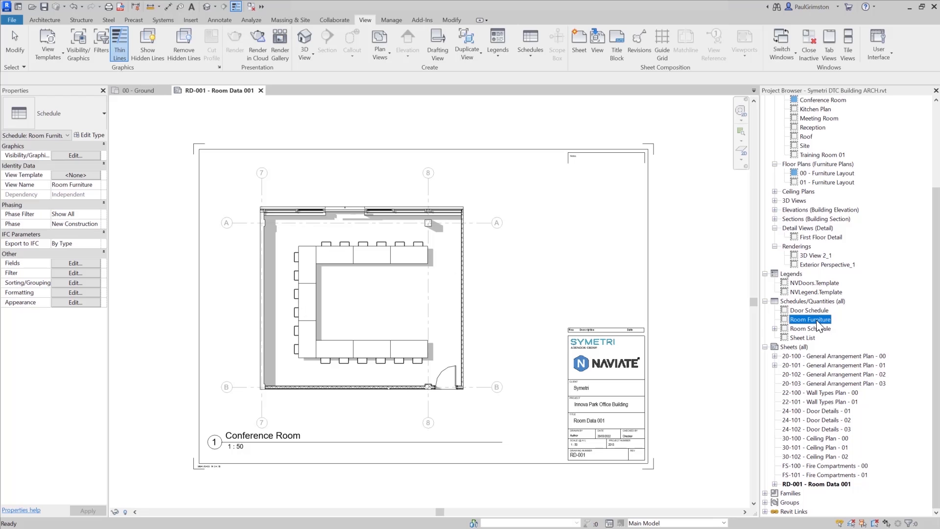
pyautogui.moveTo(816, 321); pyautogui.dragTo(556, 266)
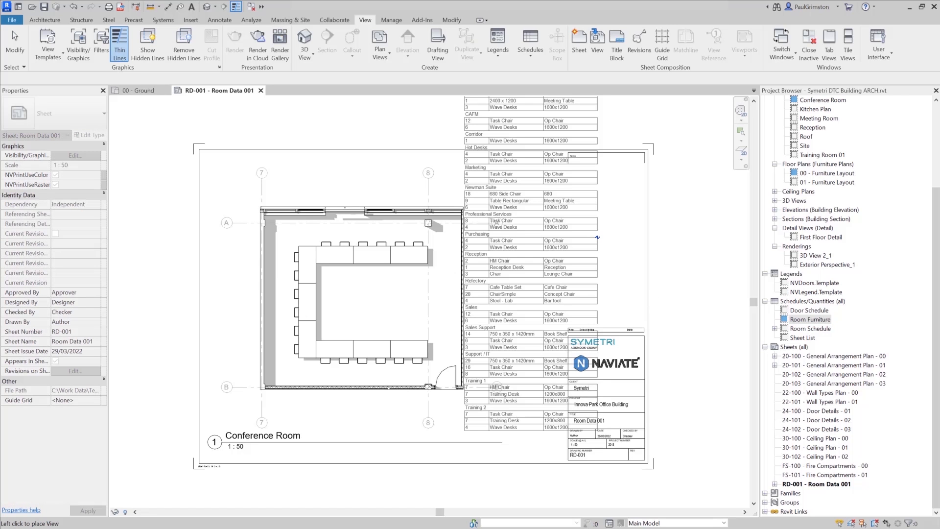
pyautogui.click(559, 280)
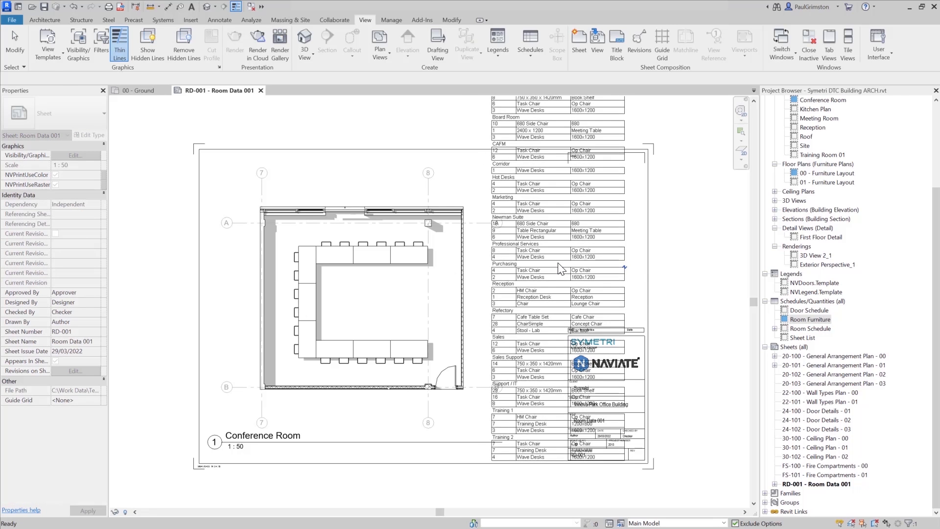
pyautogui.moveTo(682, 220); pyautogui.dragTo(671, 241, button='middle')
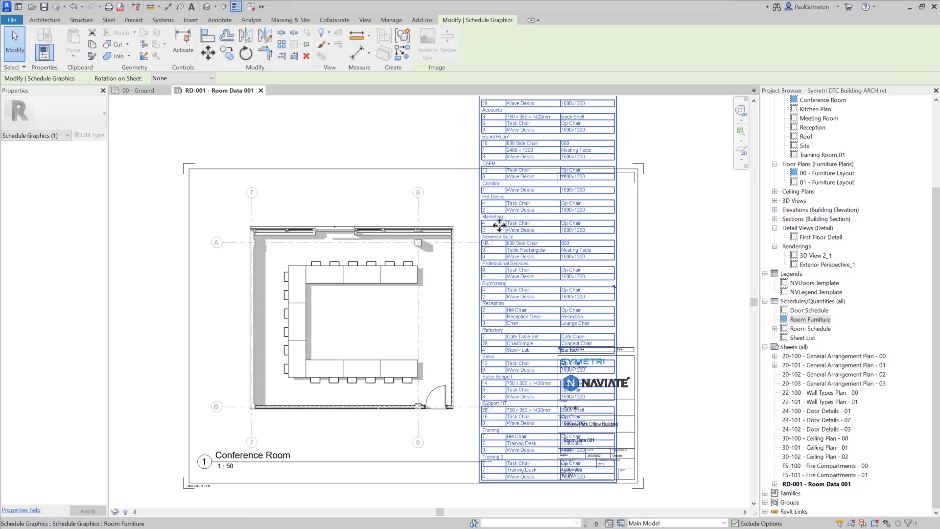
# - Turn on Filter by sheet for the Room Furniture schedule
pyautogui.doubleClick(811, 318)
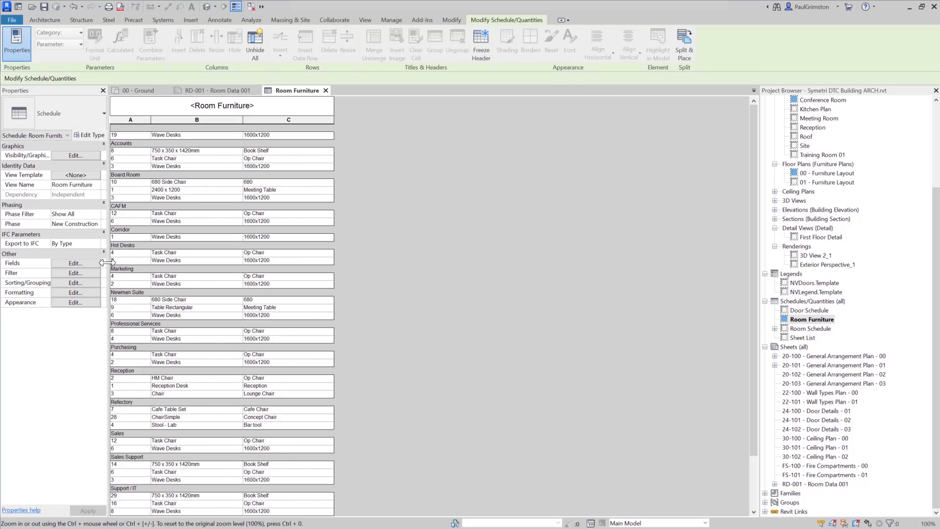
pyautogui.click(87, 263)
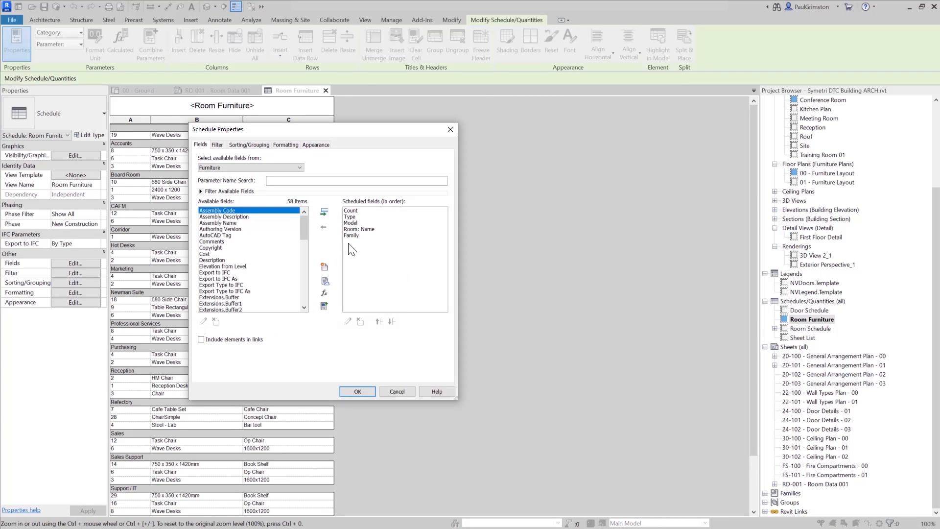
pyautogui.click(217, 144)
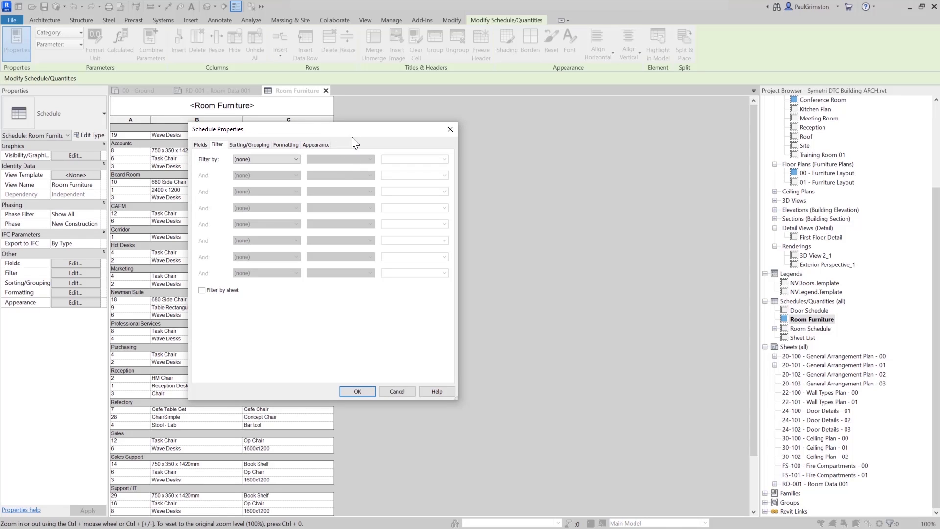
pyautogui.click(202, 290)
pyautogui.click(357, 391)
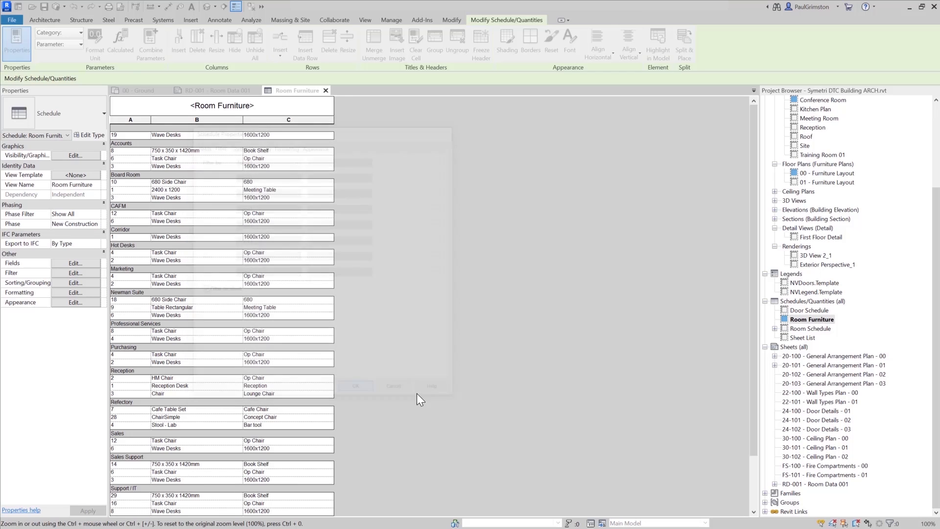
# - On sheet RD-001, move the filtered Room Furniture schedule inside the sheet border, above the title block information
pyautogui.click(229, 91)
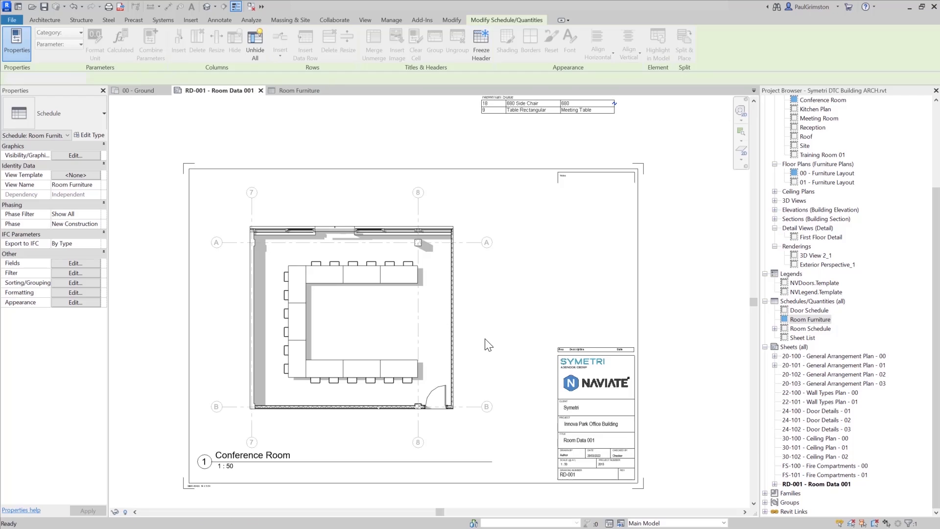
pyautogui.moveTo(535, 150); pyautogui.dragTo(541, 211, button='middle')
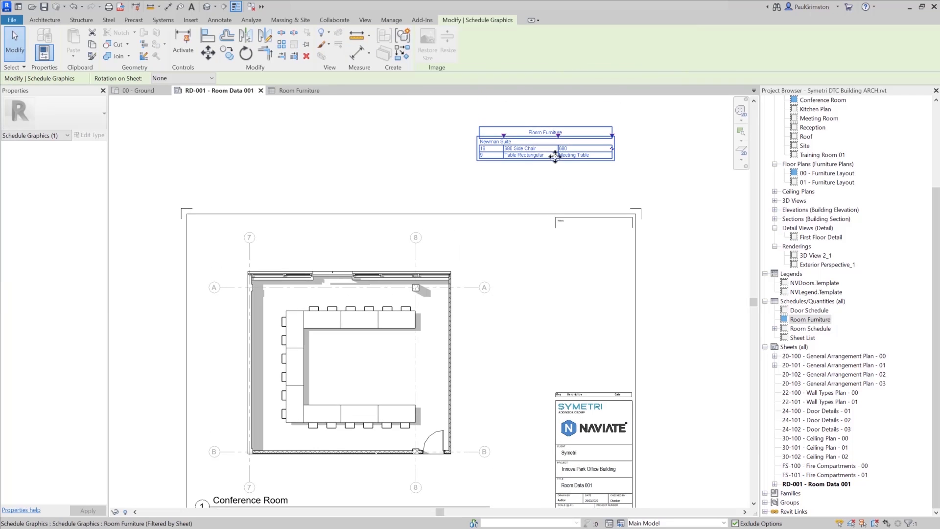
pyautogui.moveTo(543, 155); pyautogui.dragTo(556, 277)
pyautogui.click(666, 329)
pyautogui.moveTo(671, 332); pyautogui.dragTo(659, 260, button='middle')
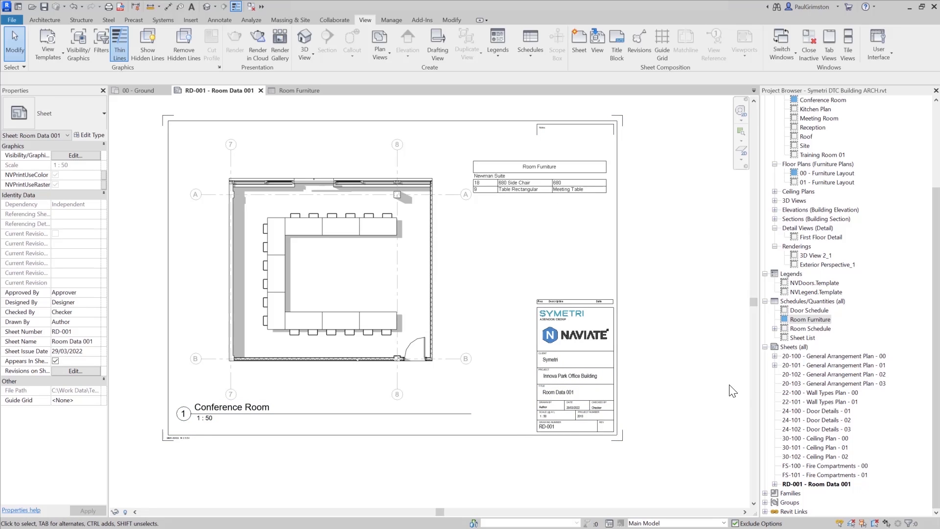
# - Duplicate sheet RD-001 - Room Data 001 with its sheet detailing
pyautogui.rightClick(811, 485)
pyautogui.moveTo(842, 348)
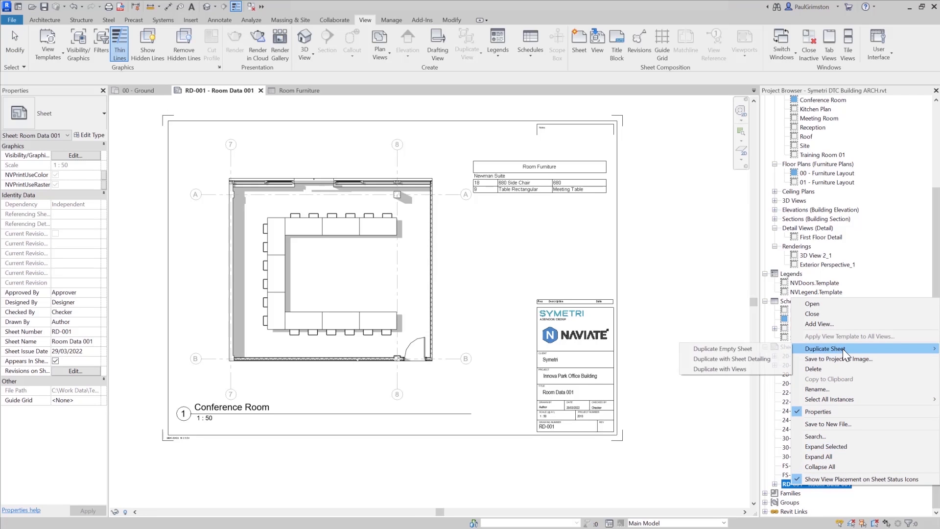
pyautogui.click(751, 359)
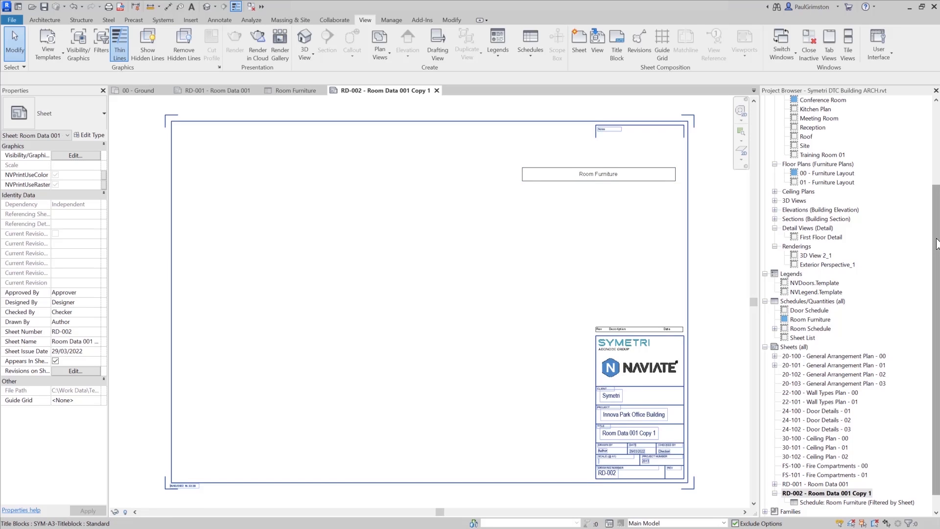
pyautogui.moveTo(934, 244); pyautogui.dragTo(934, 184)
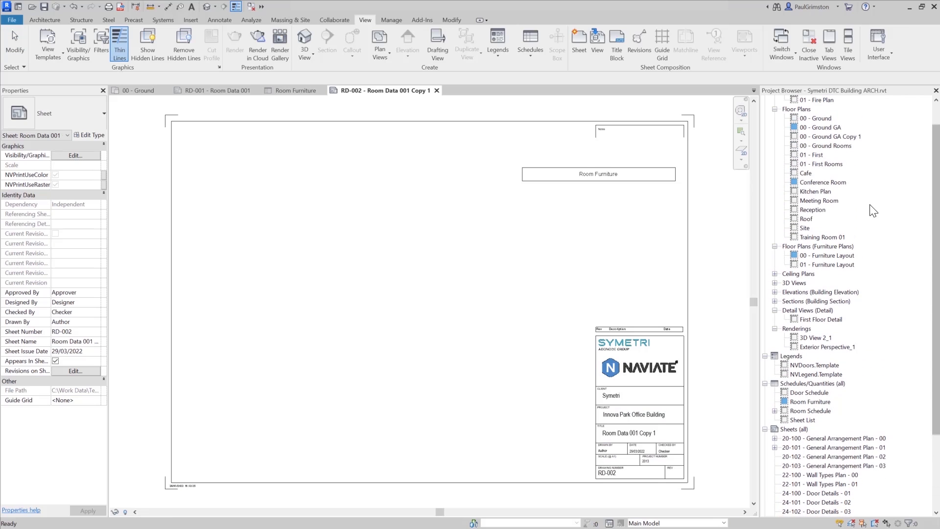
# - Place the Meeting Room floor plan on sheet RD-002, in the empty area beside the Room Furniture schedule
pyautogui.click(816, 201)
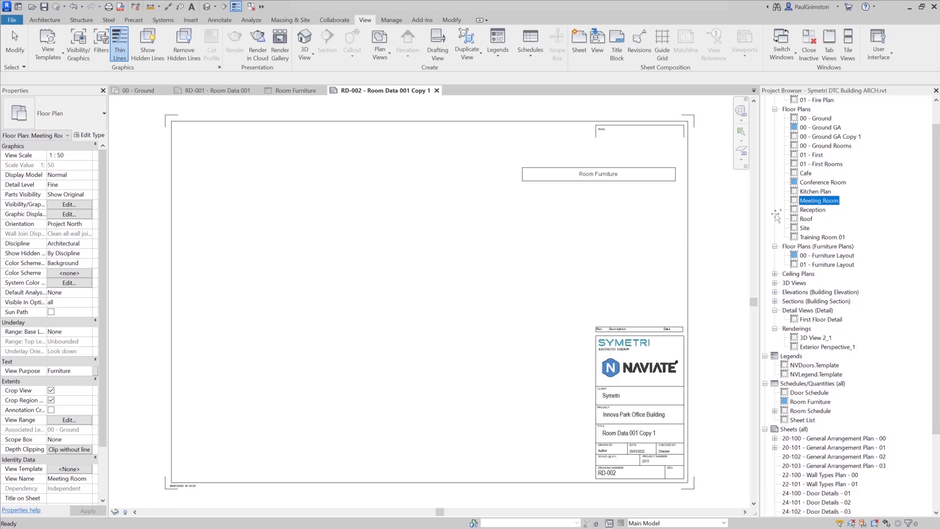
pyautogui.press('n')
pyautogui.moveTo(418, 254); pyautogui.dragTo(416, 254)
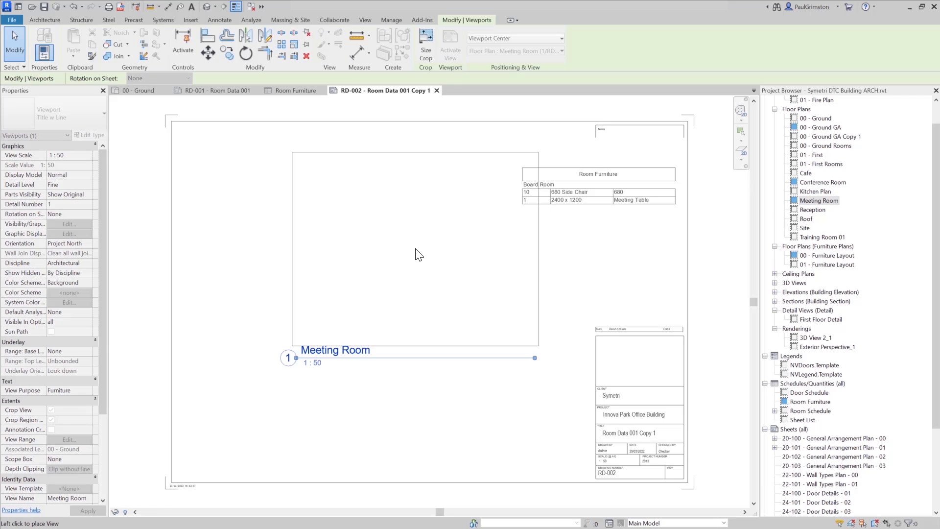
pyautogui.click(345, 277)
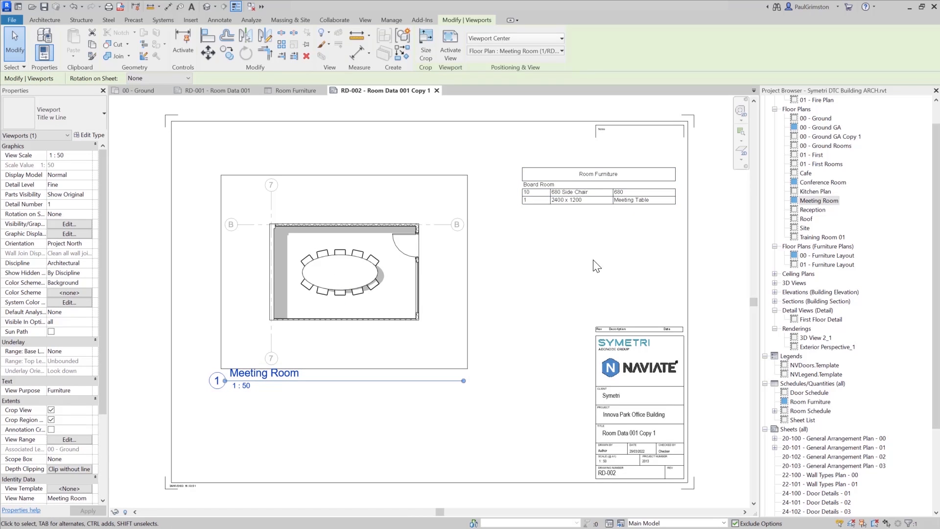
# - Swap the Meeting Room viewport on sheet RD-002 for the Training Room 01 floor plan
pyautogui.click(563, 51)
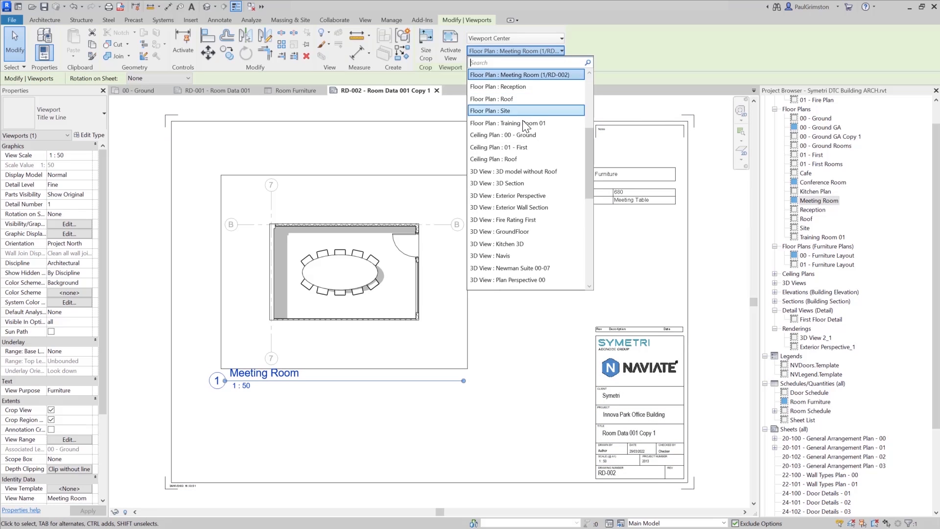
pyautogui.press('Return')
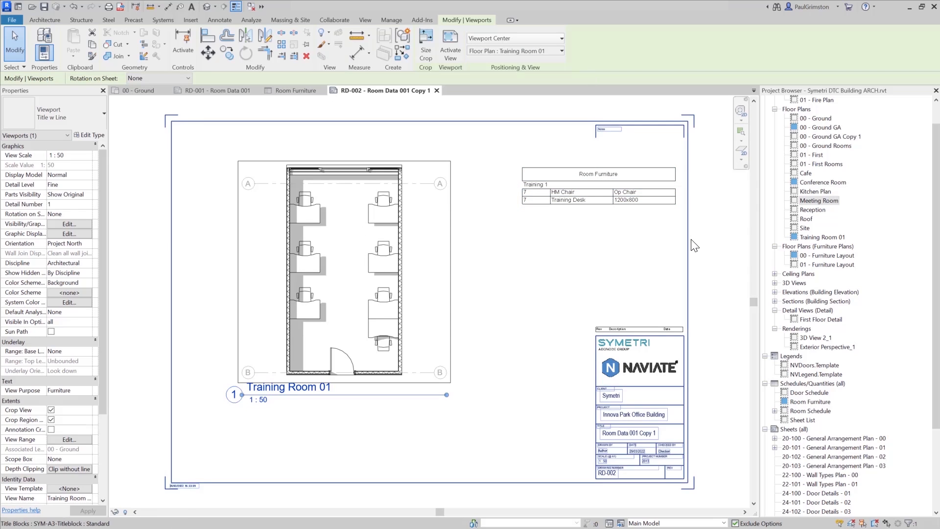
pyautogui.click(715, 239)
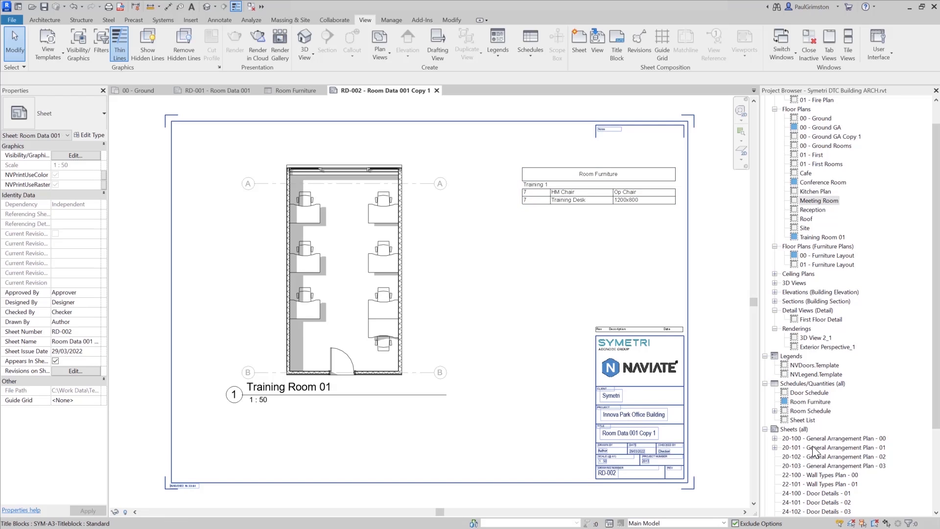
pyautogui.scroll(-2, 818, 455)
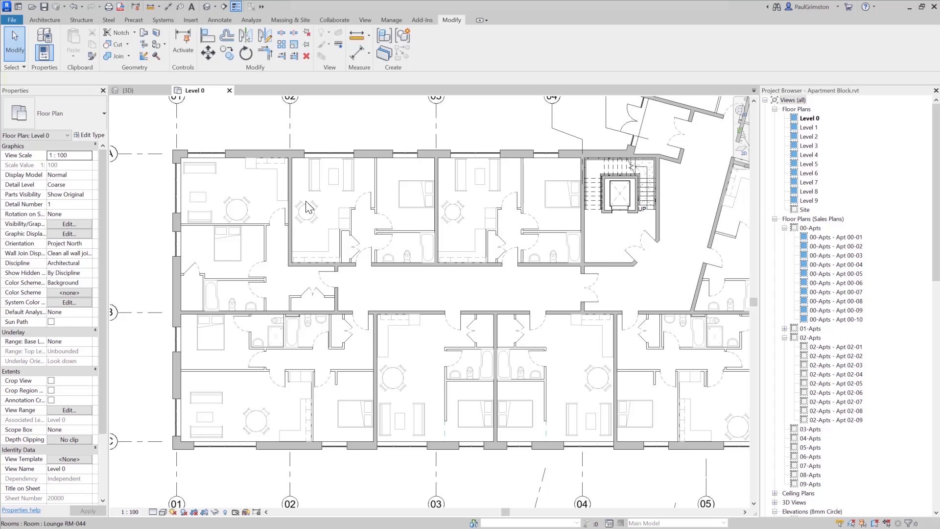
# - In the Apartment Block project's Level 0 plan, examine the marks and type descriptions of the Apt Typ 01, 02 and 03 model groups
pyautogui.click(361, 205)
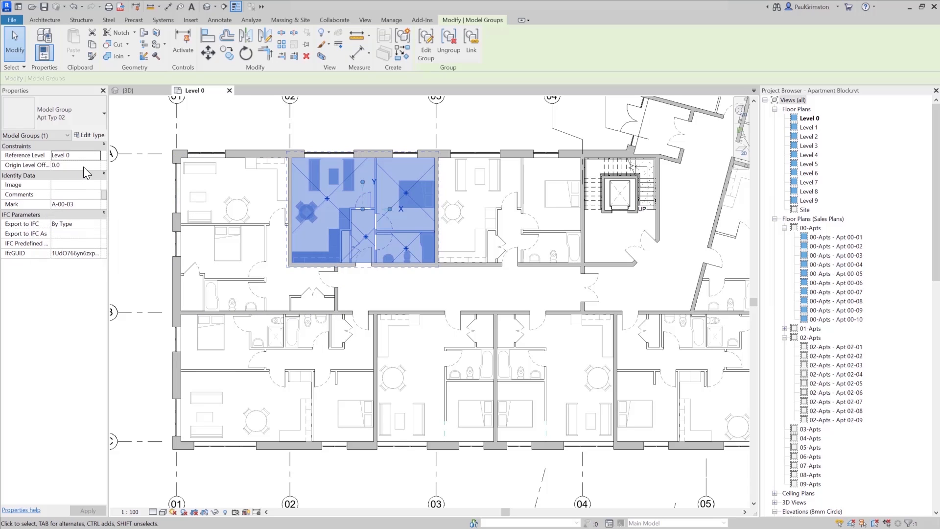
pyautogui.click(95, 135)
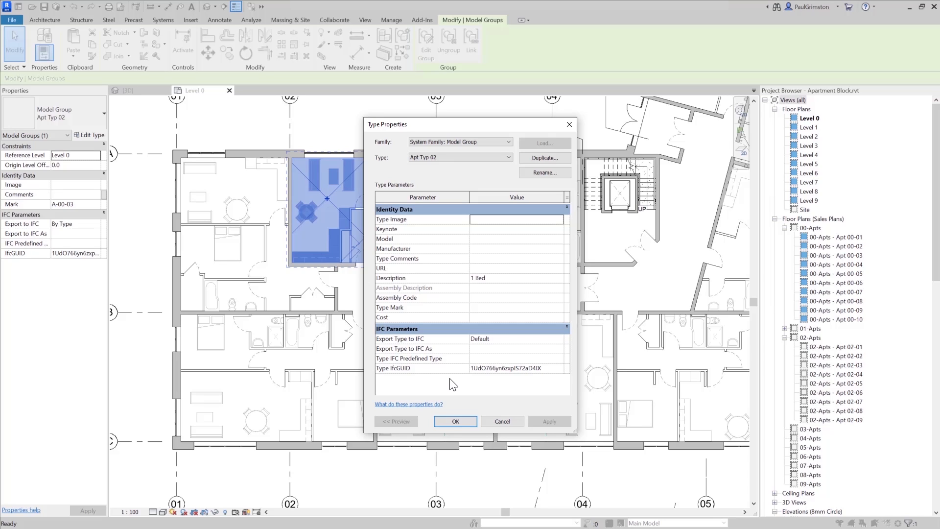
pyautogui.click(453, 421)
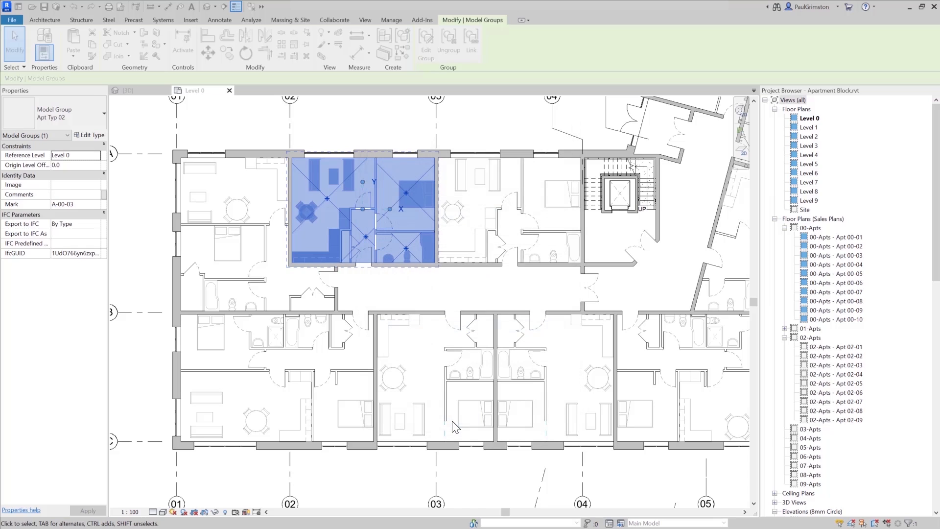
pyautogui.click(346, 126)
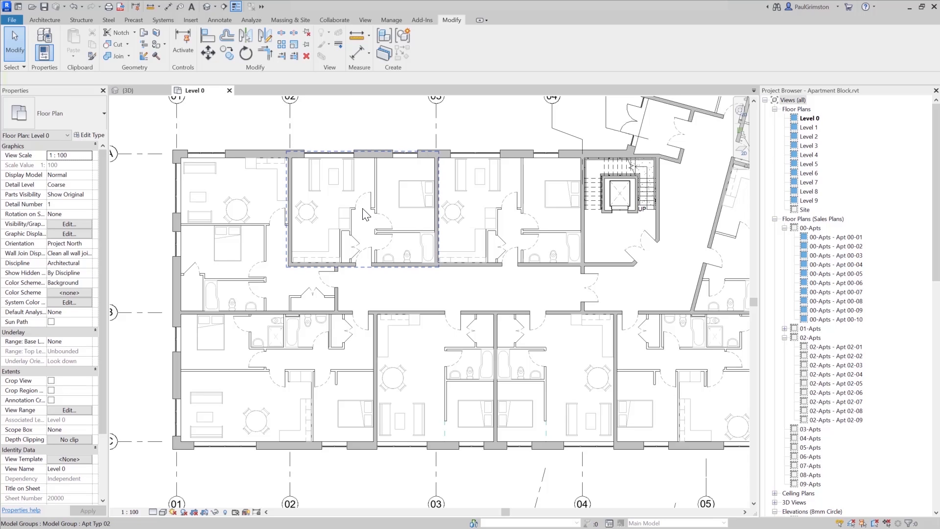
pyautogui.click(303, 215)
pyautogui.click(240, 203)
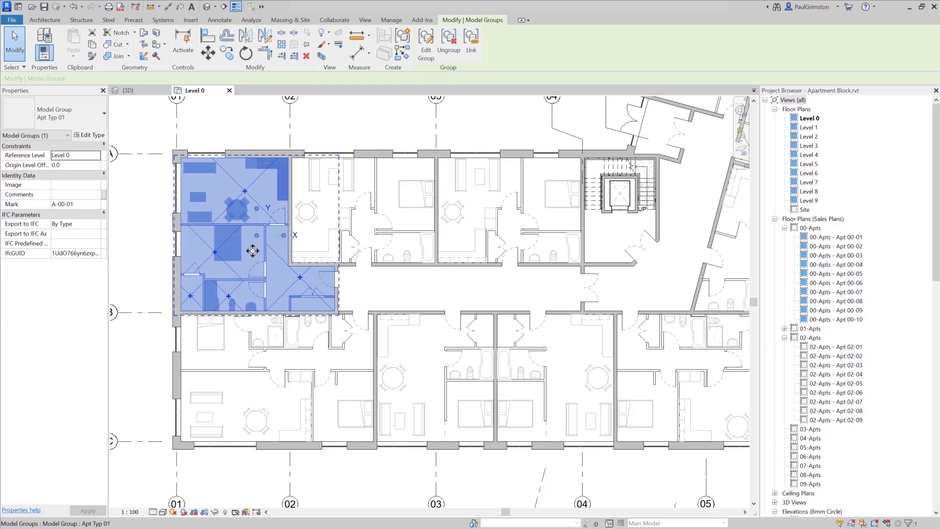
pyautogui.click(252, 345)
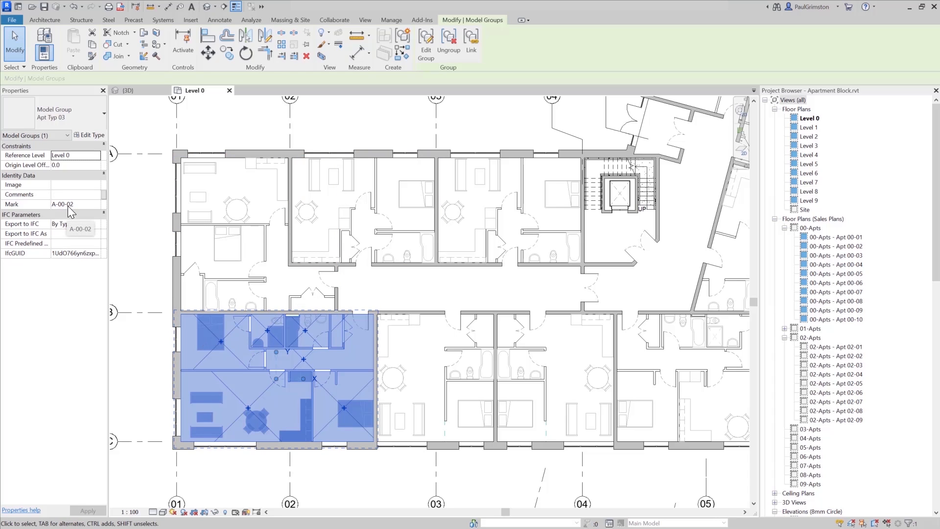
pyautogui.click(90, 135)
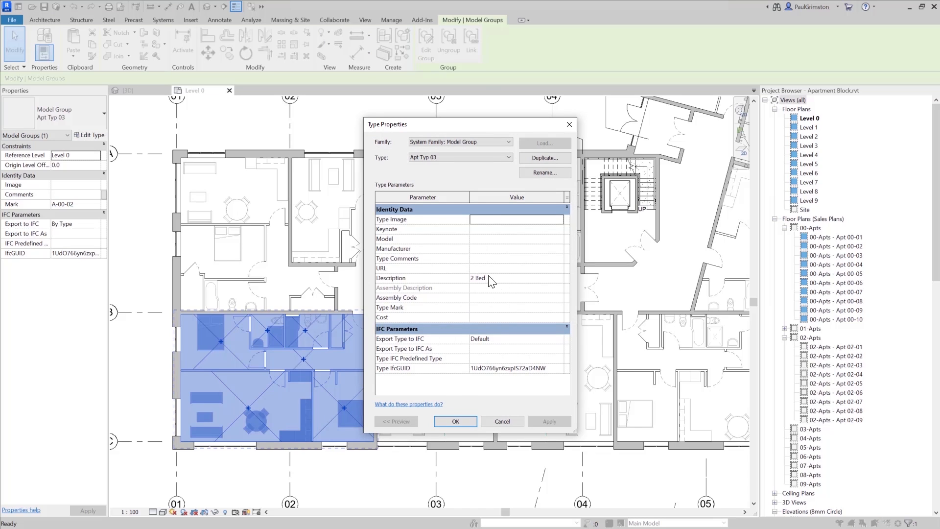
pyautogui.click(456, 421)
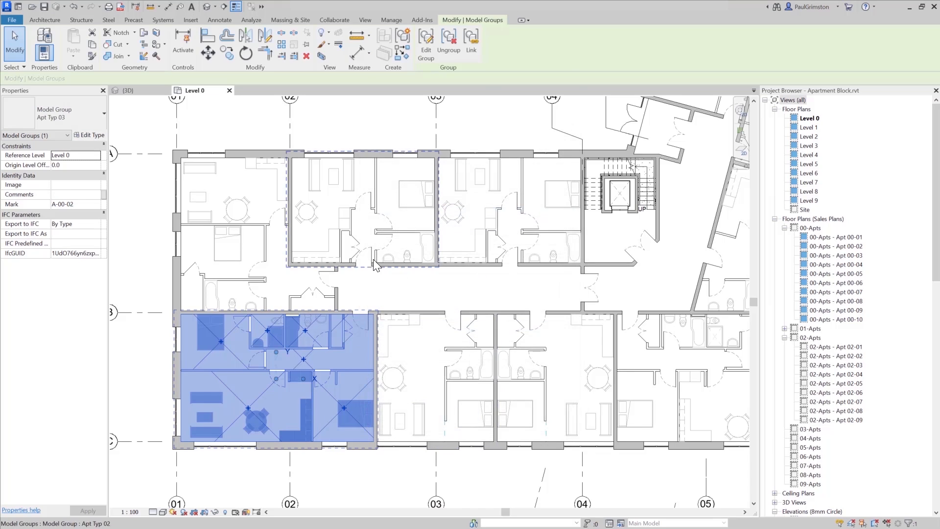
pyautogui.click(371, 124)
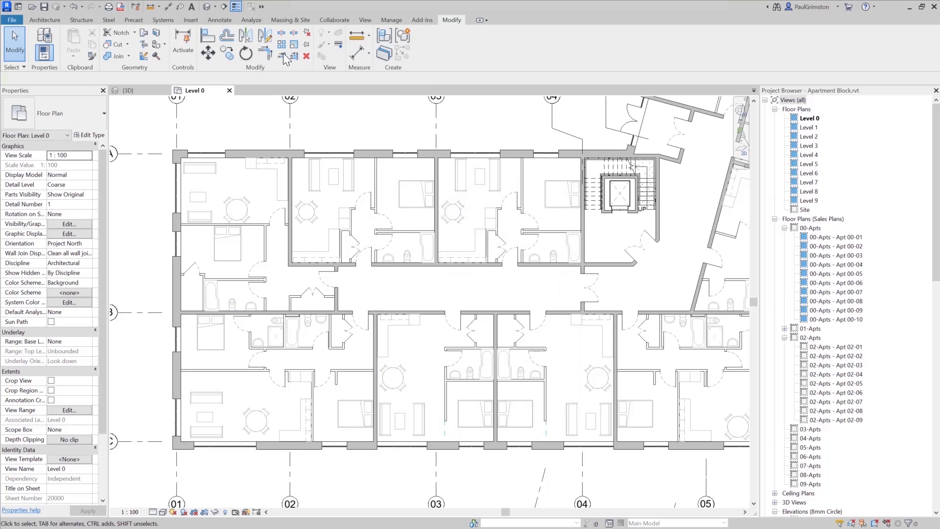
# - Tag the apartment model groups A-00-01 to A-00-06 on Level 0 with leaderless multi-category tags
pyautogui.click(220, 20)
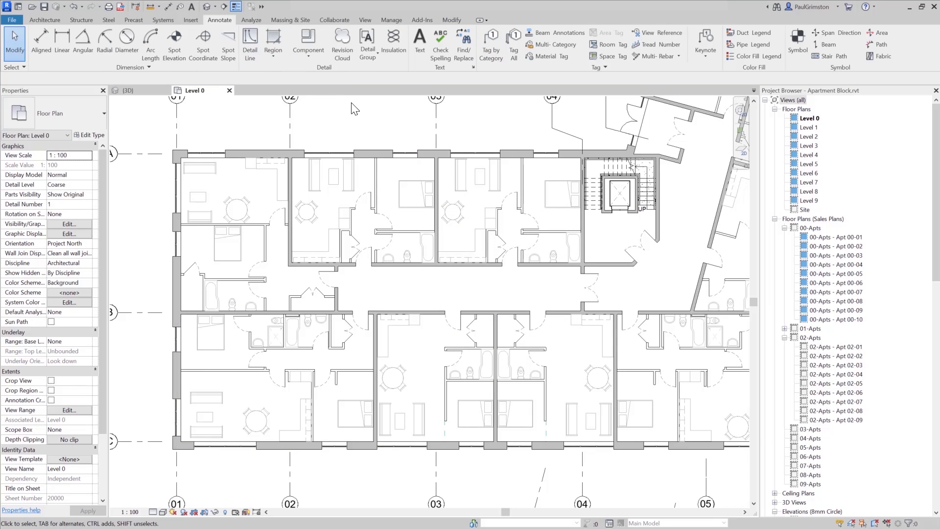
pyautogui.click(554, 45)
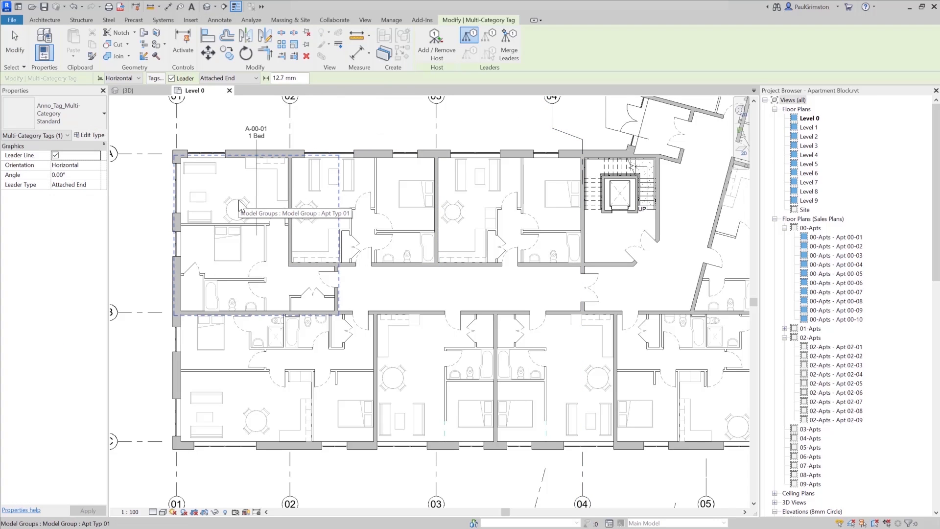
pyautogui.click(171, 77)
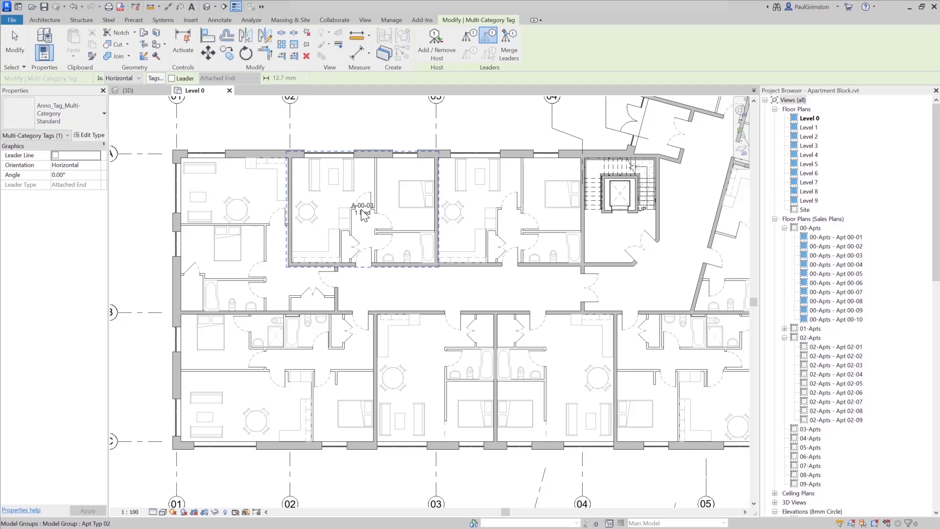
pyautogui.click(365, 216)
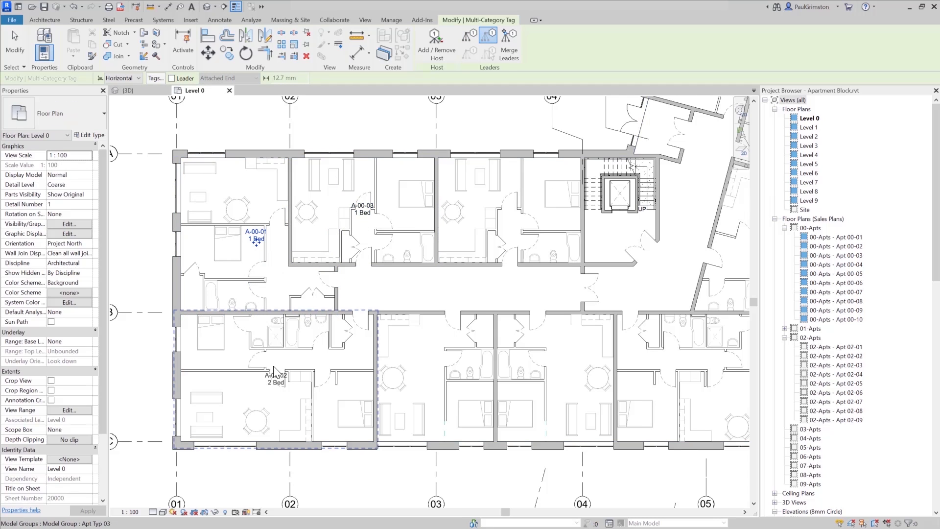
pyautogui.click(259, 370)
pyautogui.click(422, 364)
pyautogui.click(540, 365)
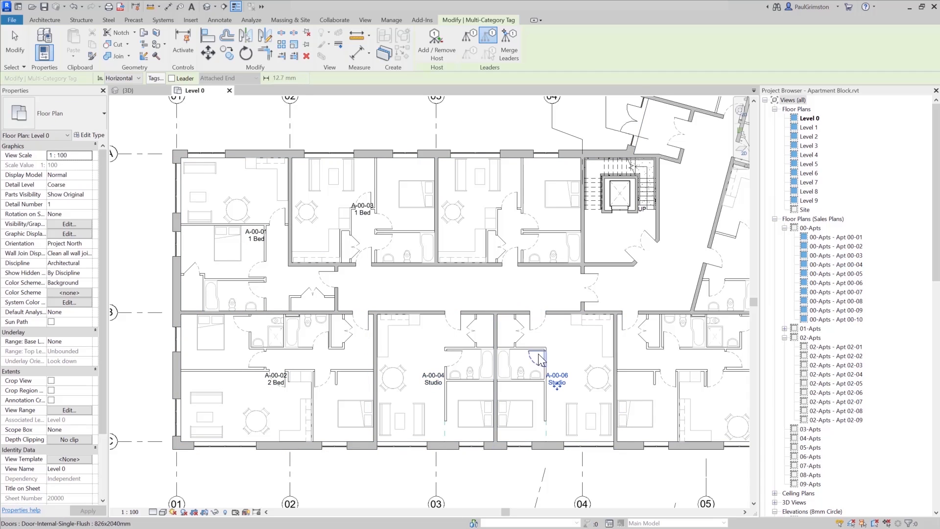
pyautogui.click(489, 230)
pyautogui.click(243, 215)
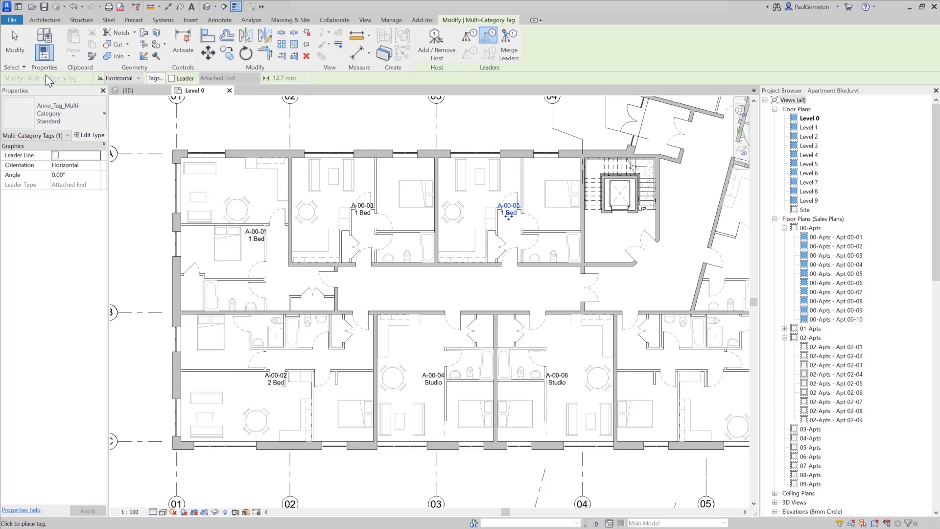
pyautogui.click(15, 44)
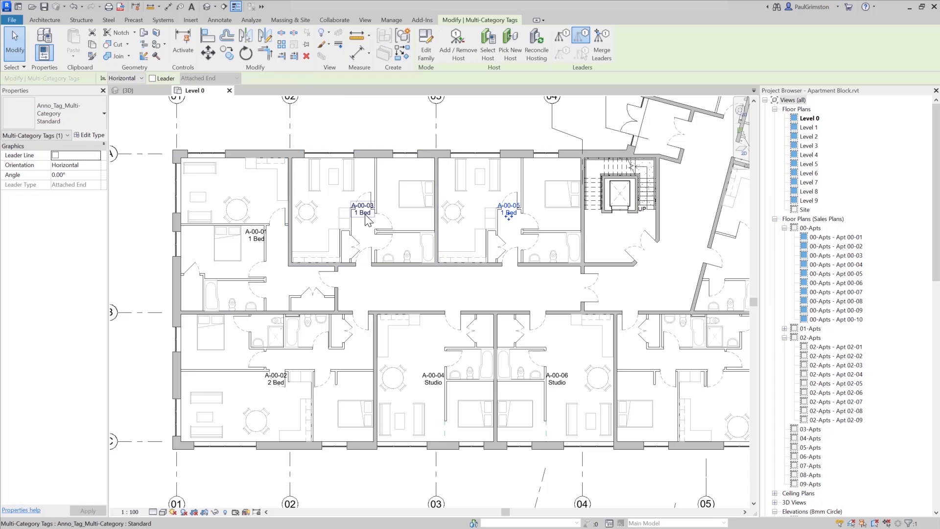
# - Set the Mark of the Apt Typ 02 model group between grids 02 and 03 to A-00-03a
pyautogui.click(395, 222)
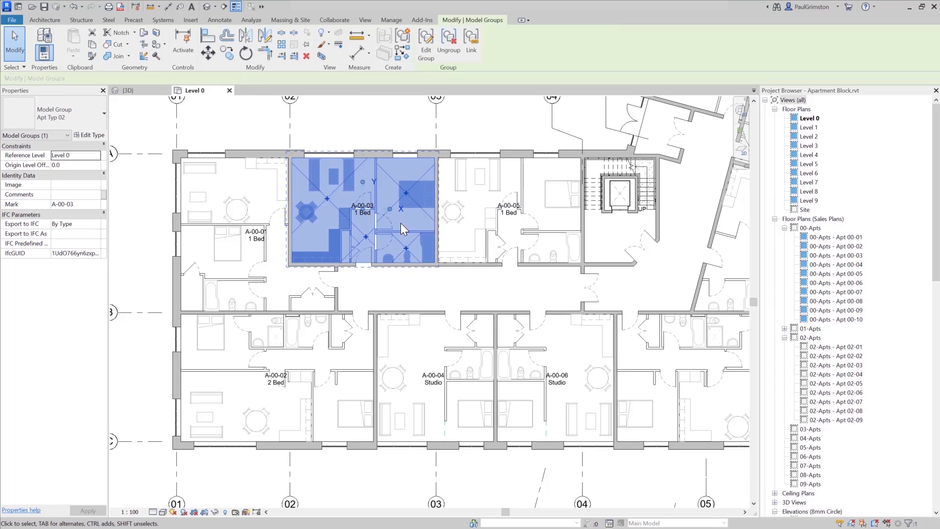
pyautogui.click(78, 203)
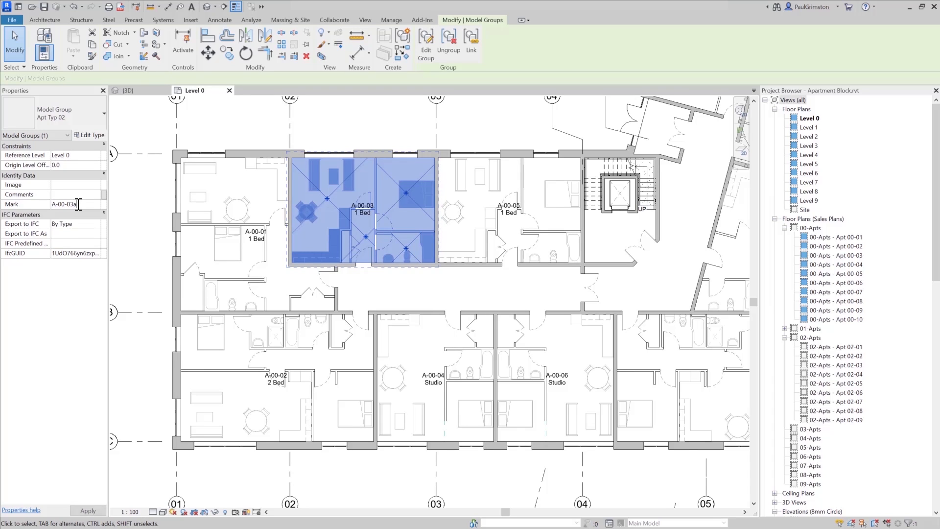
pyautogui.write('a')
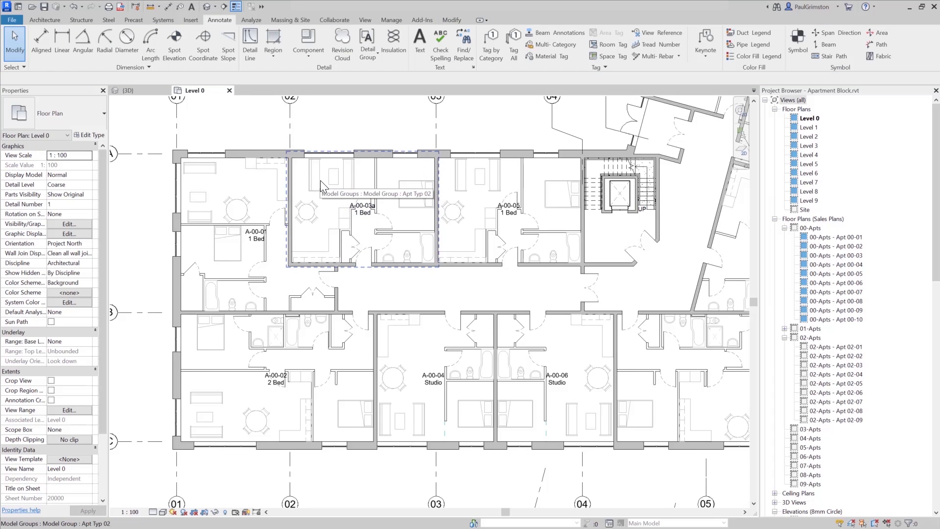
# - Set the group's Mark to A-00-03 by editing the parameter value through its multi-category tag
pyautogui.scroll(5, 364, 208)
pyautogui.click(373, 199)
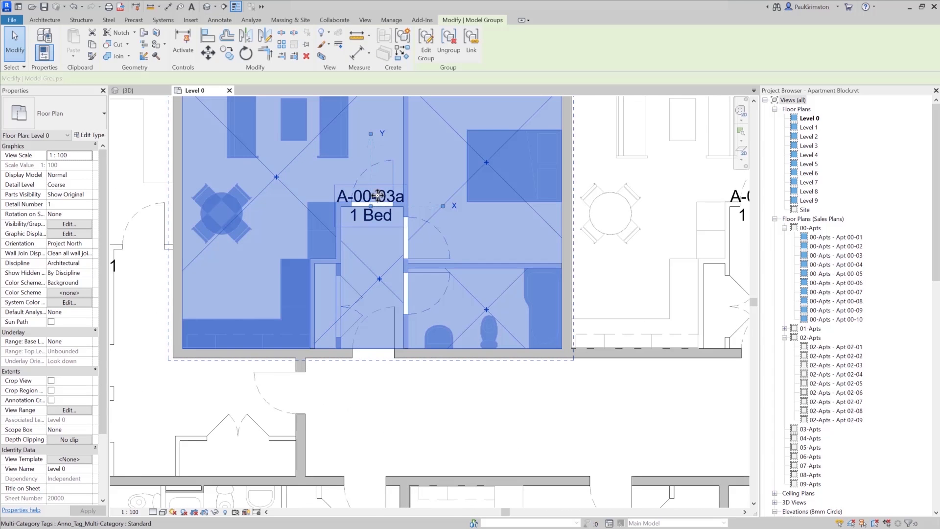
pyautogui.click(380, 220)
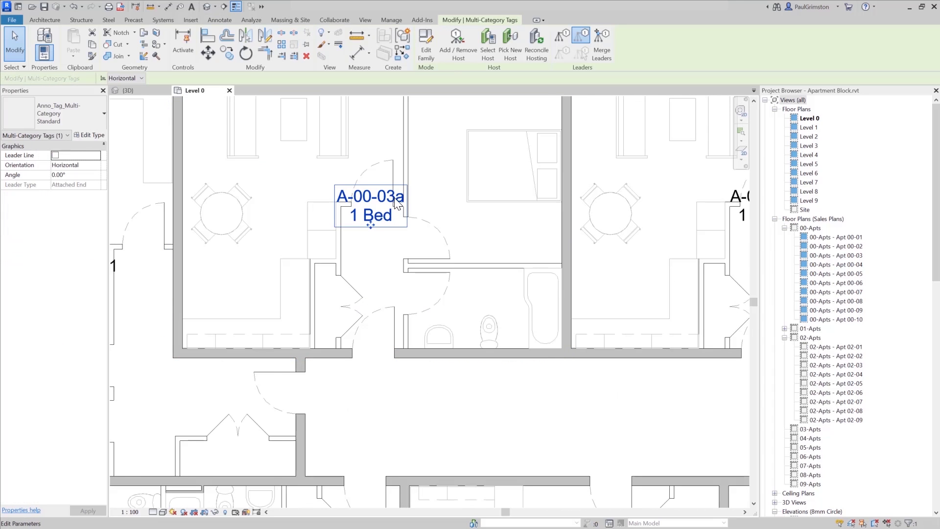
pyautogui.click(395, 196)
pyautogui.click(517, 224)
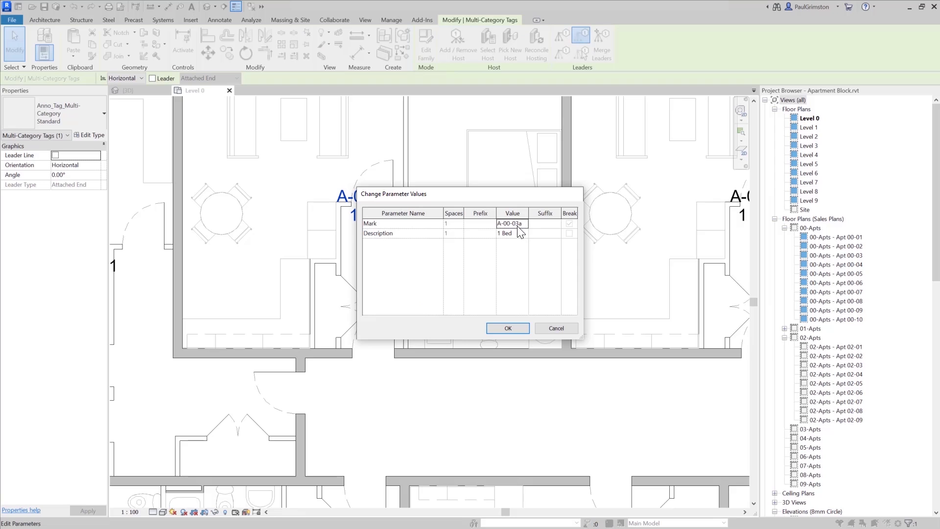
pyautogui.click(518, 225)
pyautogui.click(503, 327)
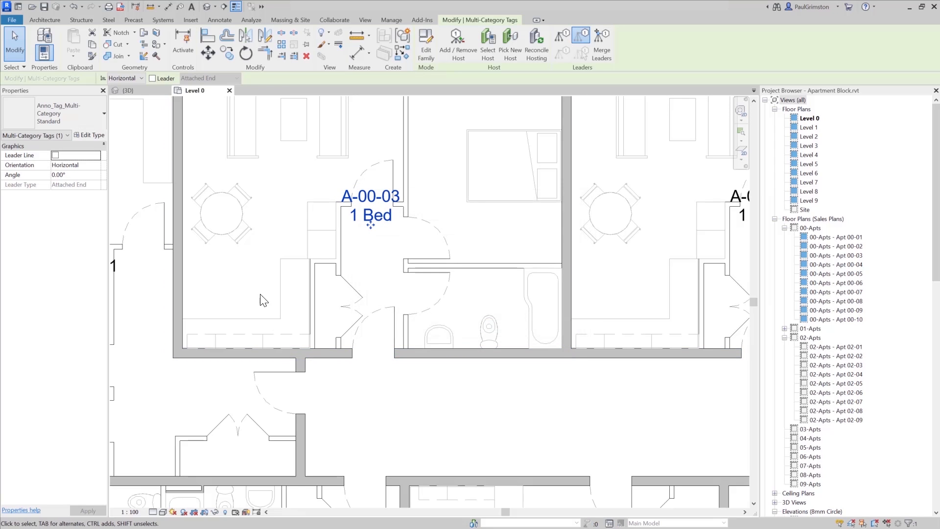
# - Set the type Description of the Apt Typ 02 model group to 1 Bedroom
pyautogui.scroll(-3, 316, 264)
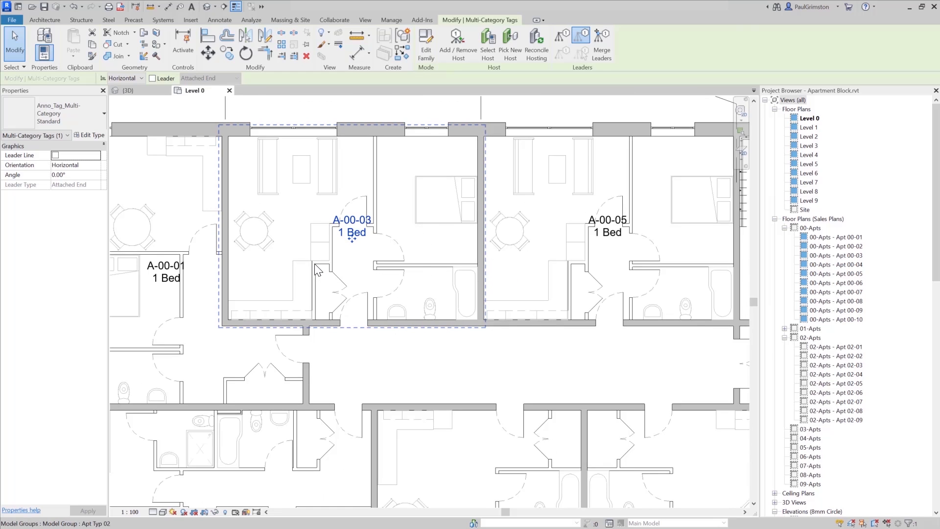
pyautogui.click(313, 263)
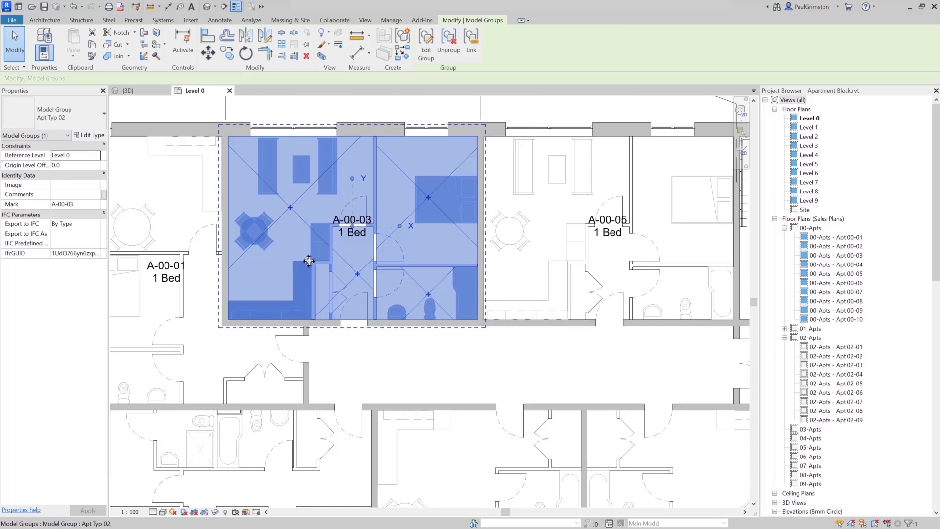
pyautogui.click(90, 135)
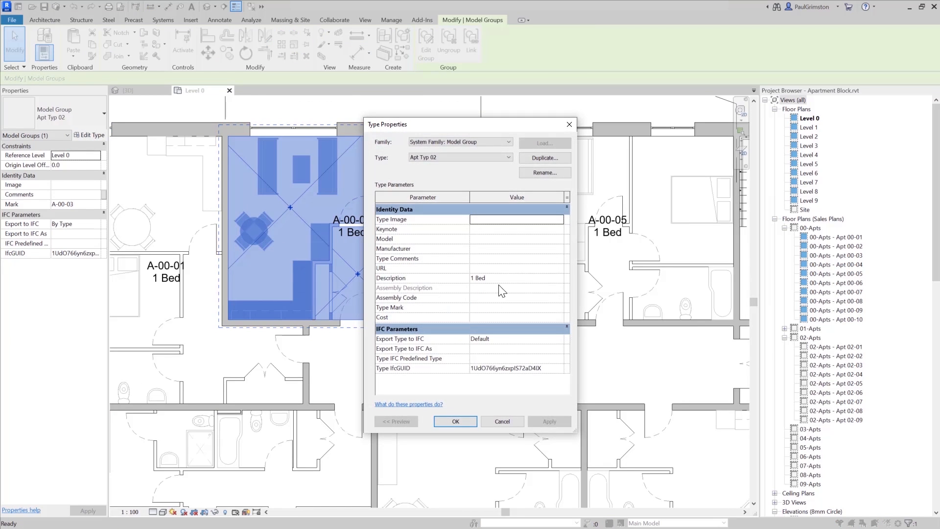
pyautogui.click(507, 278)
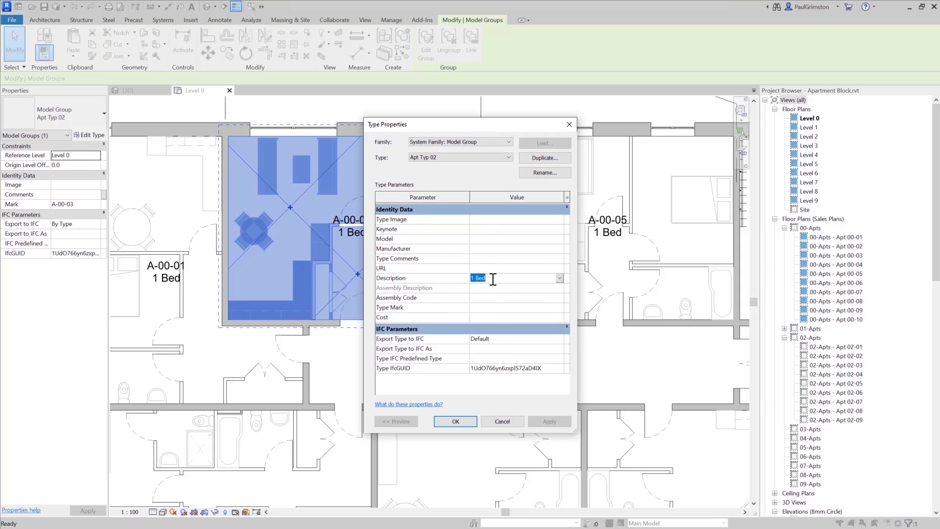
pyautogui.click(493, 279)
pyautogui.write('room')
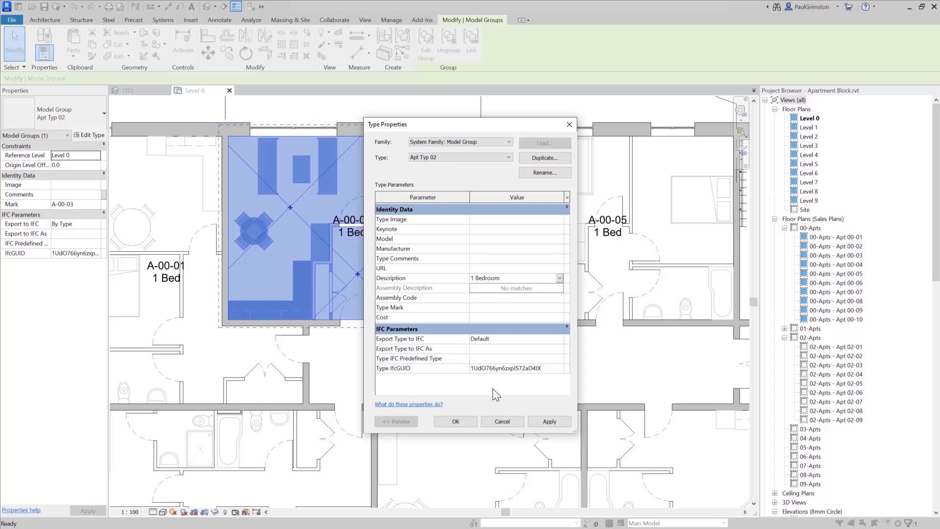
pyautogui.click(462, 424)
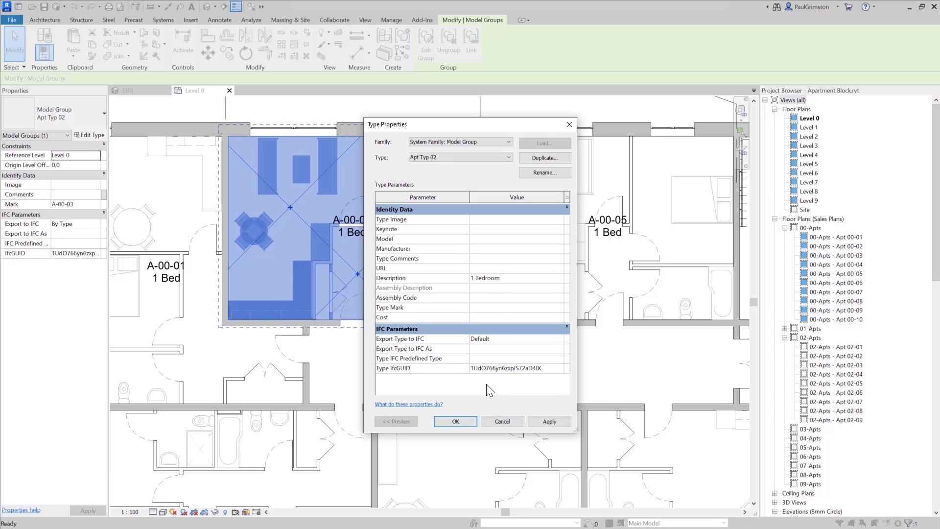
pyautogui.click(462, 420)
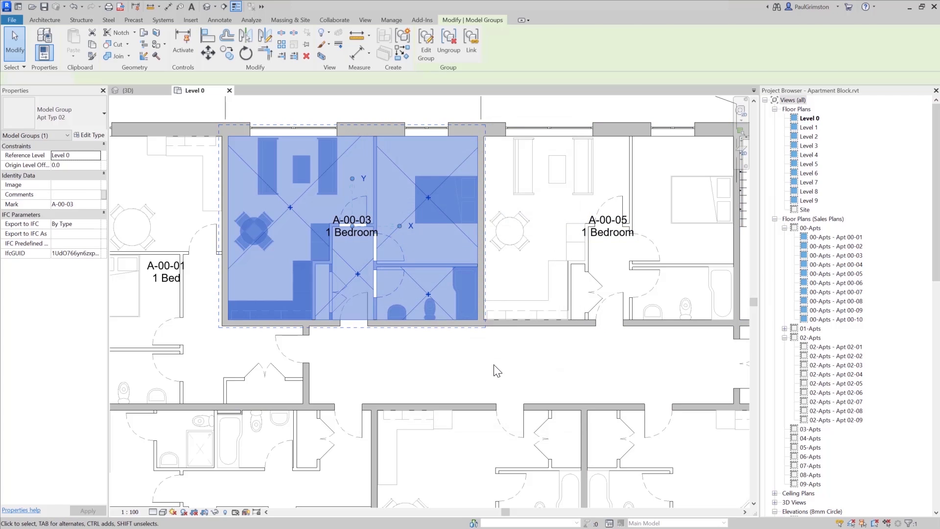
pyautogui.click(450, 372)
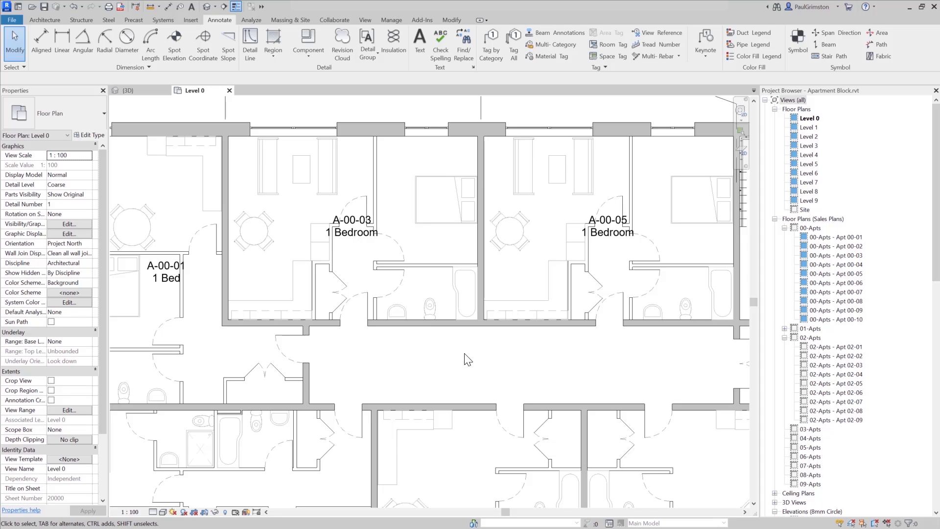
pyautogui.scroll(-5, 470, 357)
pyautogui.moveTo(477, 356); pyautogui.dragTo(426, 295, button='middle')
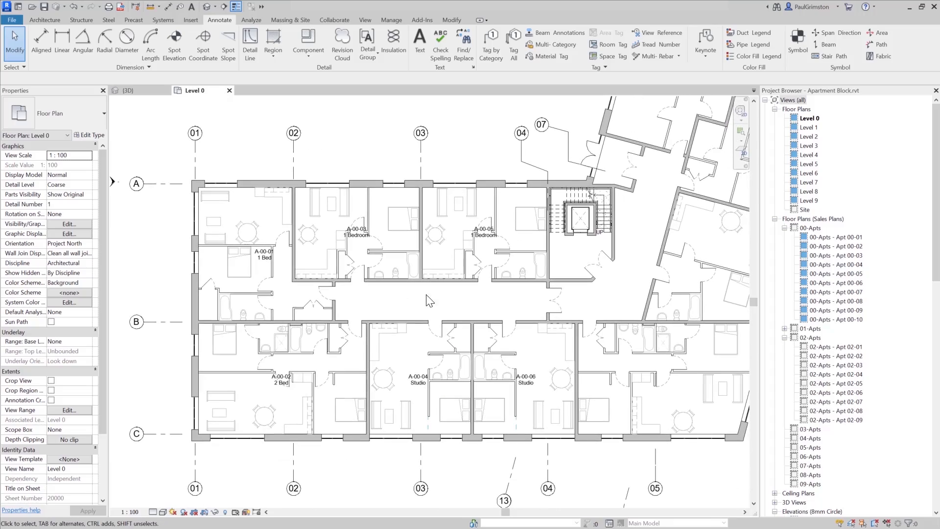
pyautogui.scroll(1, 429, 311)
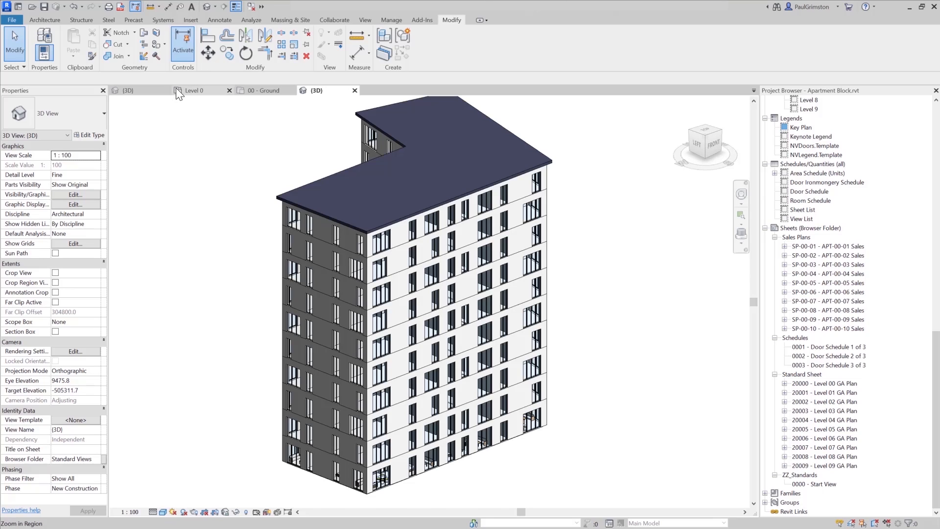
# - In the 3D view, select the elements across the lower part of the long facade and deactivate their controls and dimensions
pyautogui.click(179, 54)
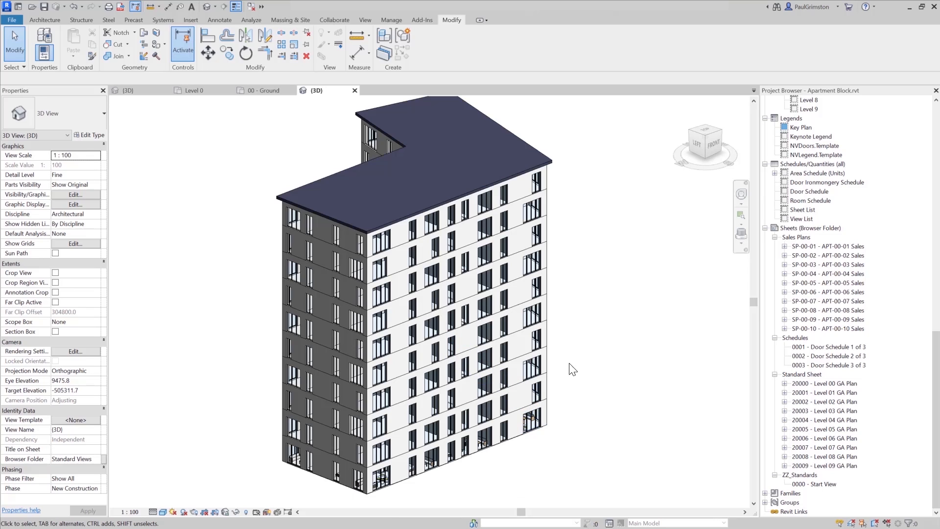
pyautogui.moveTo(457, 479); pyautogui.dragTo(620, 332)
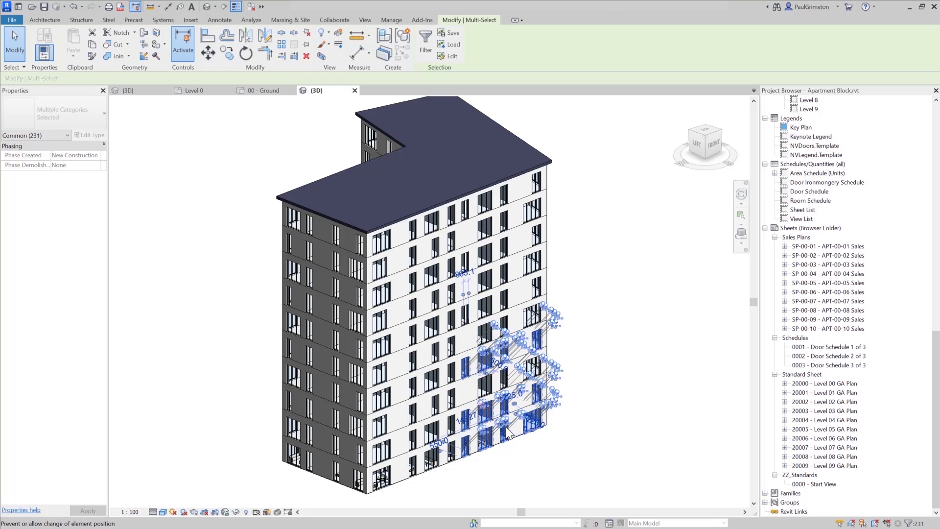
pyautogui.scroll(2, 528, 399)
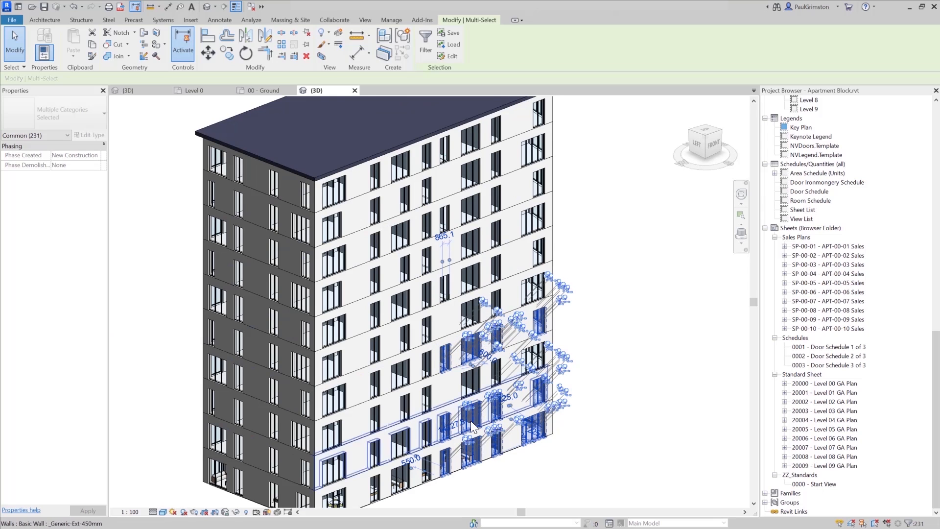
pyautogui.scroll(-2, 473, 396)
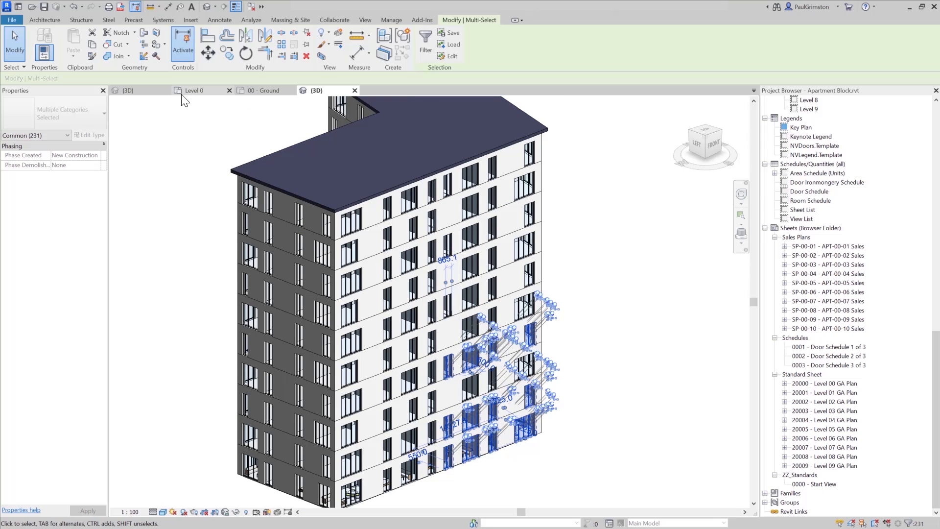
pyautogui.click(182, 49)
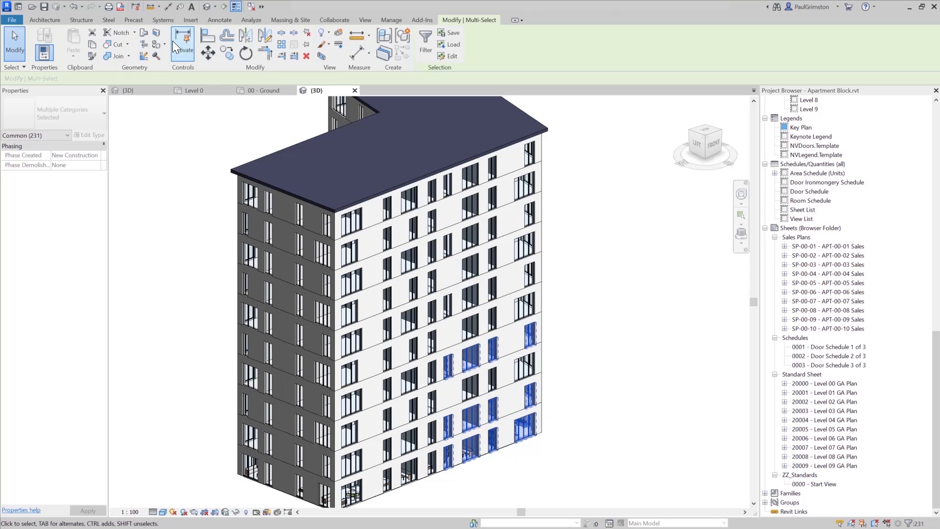
# - Reselect the elements on the lower part of the facade and reactivate the controls and dimensions
pyautogui.click(611, 482)
pyautogui.moveTo(436, 492); pyautogui.dragTo(589, 300)
pyautogui.click(180, 40)
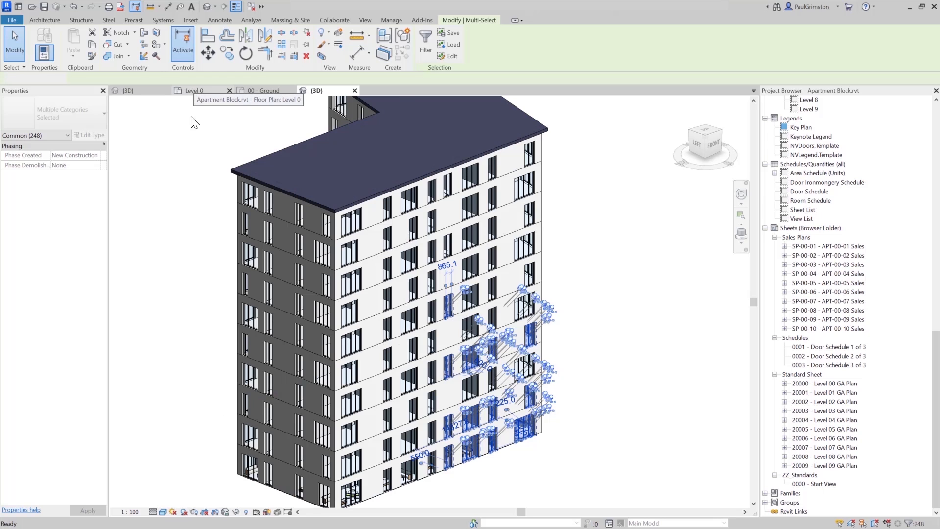
# - In the Level 0 plan, select the apartments in the angled wing around grids 13 to 15 and deactivate their controls
pyautogui.click(193, 89)
pyautogui.click(364, 201)
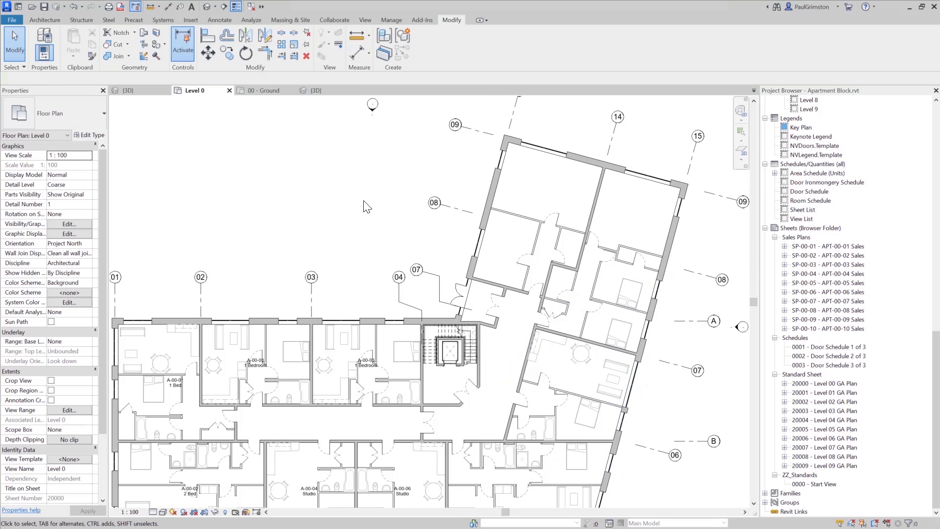
pyautogui.scroll(-2, 364, 201)
pyautogui.scroll(2, 454, 133)
pyautogui.moveTo(450, 123); pyautogui.dragTo(675, 381)
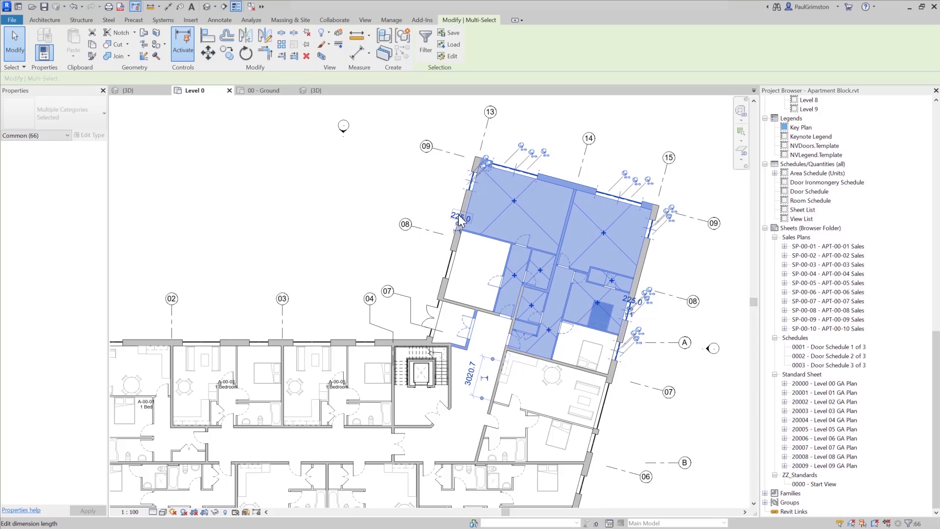
pyautogui.click(179, 40)
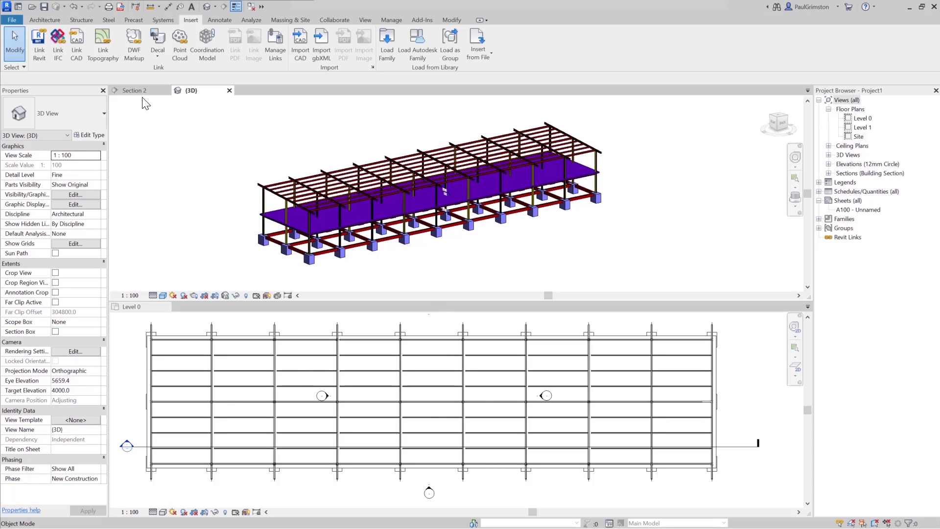
# - In Project1, select the section line on the Level 0 plan and display the Section 2 view above the plan
pyautogui.click(140, 448)
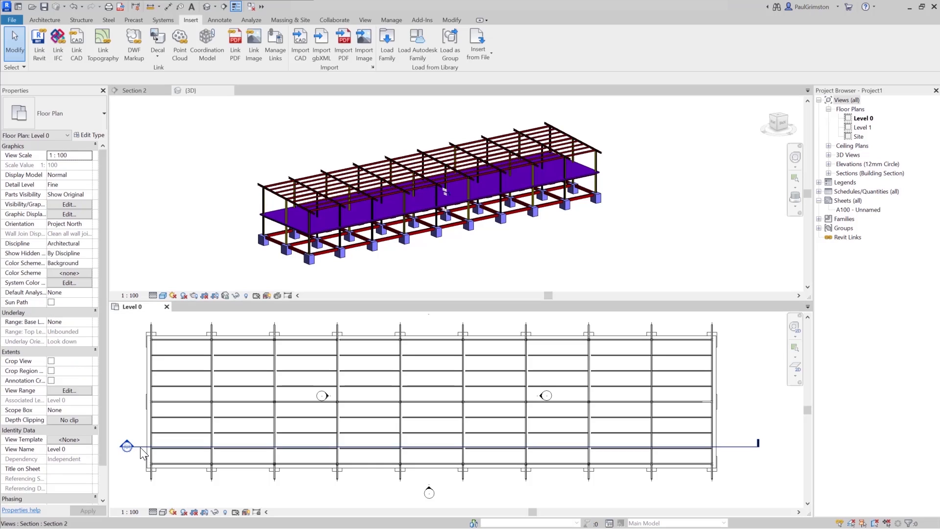
pyautogui.click(140, 448)
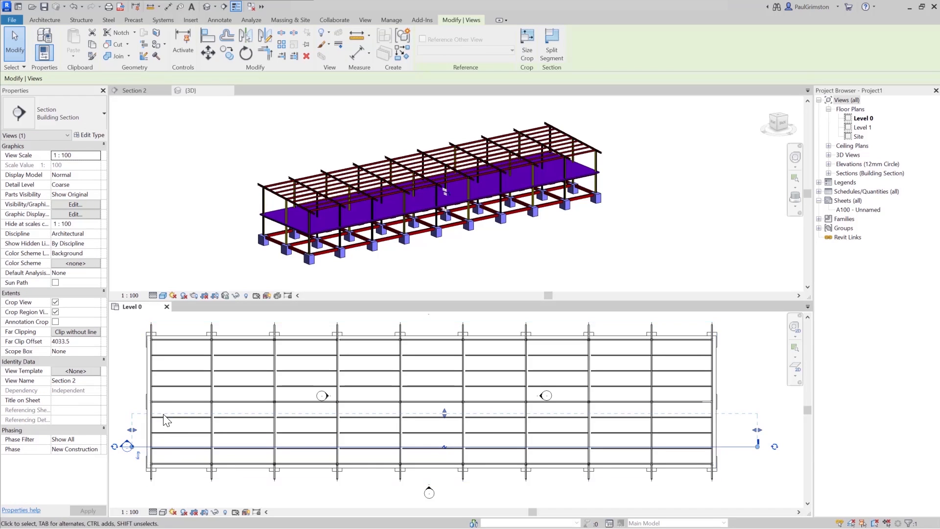
pyautogui.click(135, 90)
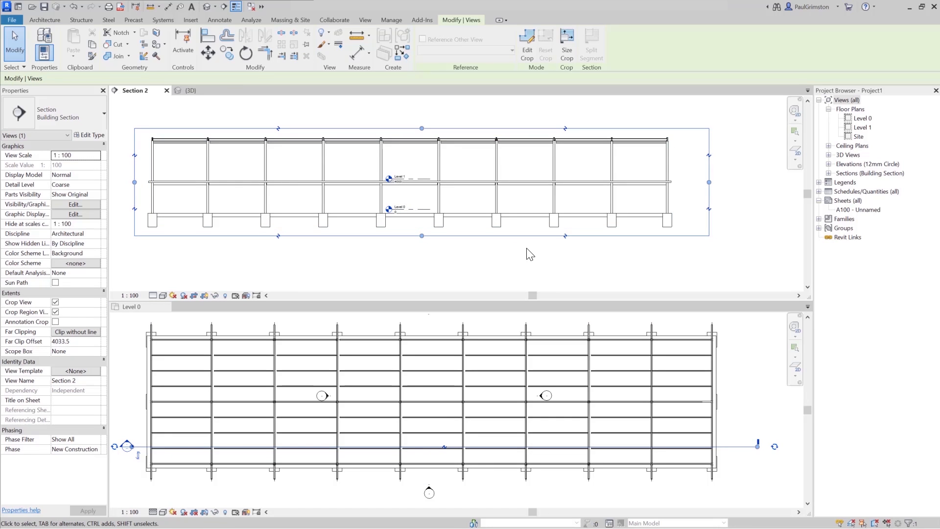
pyautogui.click(598, 263)
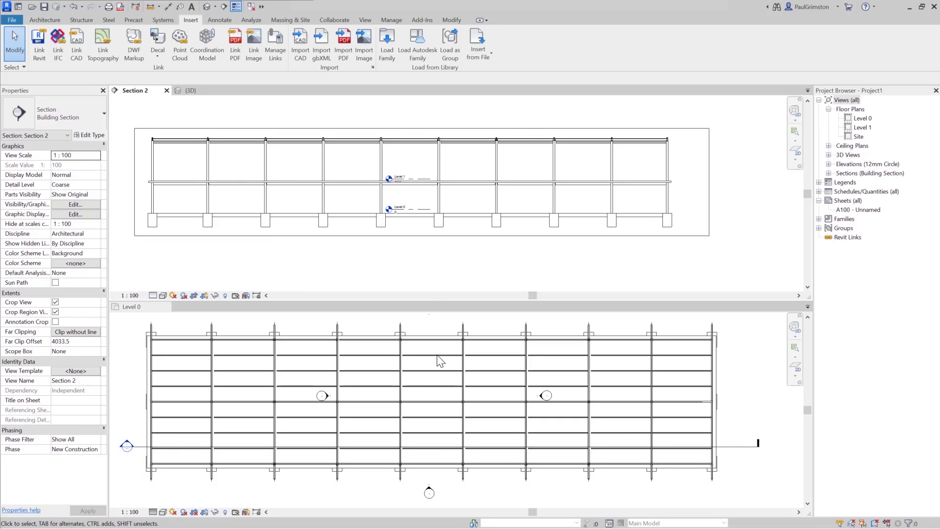
# - Enable cutting in views for the imported Office Structure.dwg on Level 0
pyautogui.click(402, 346)
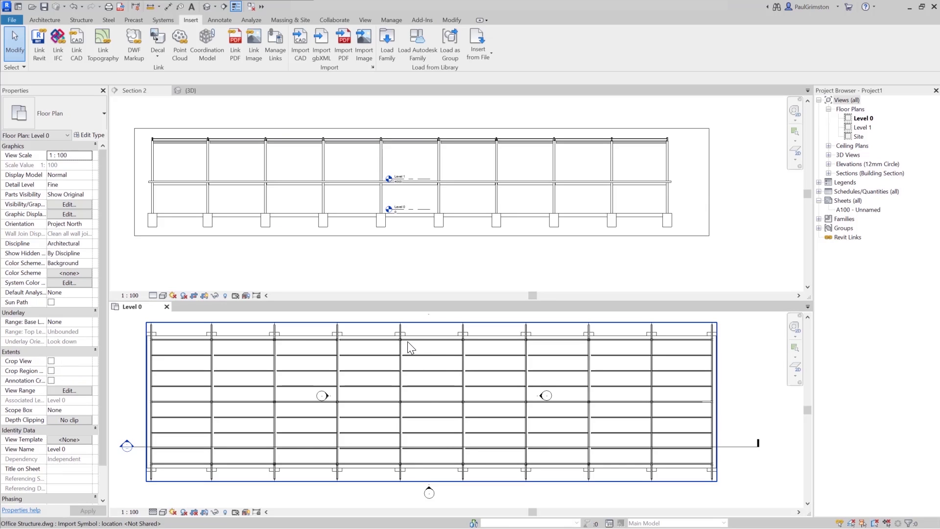
pyautogui.click(407, 340)
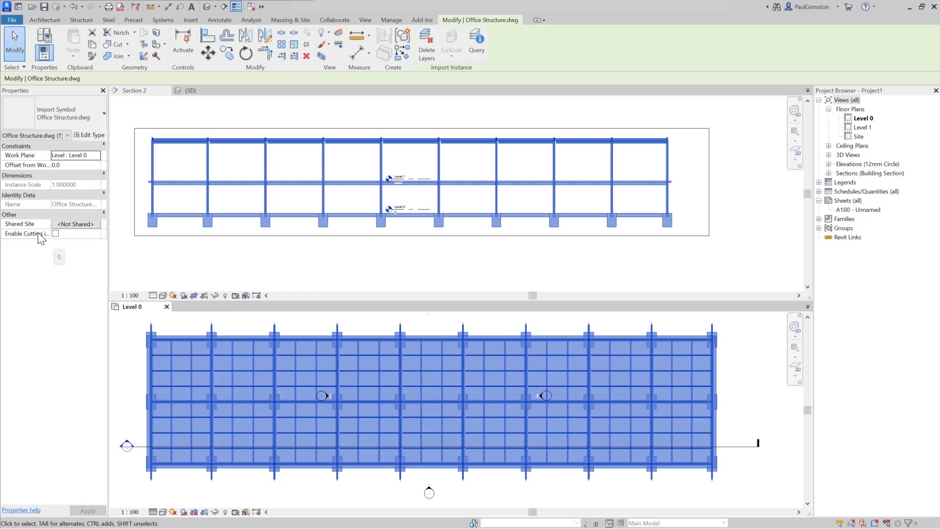
pyautogui.moveTo(107, 173); pyautogui.dragTo(128, 174)
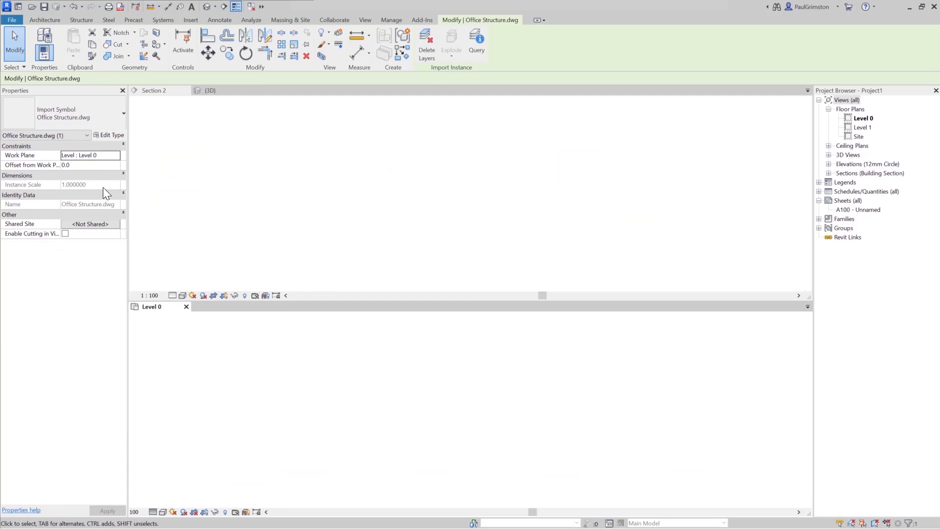
pyautogui.click(65, 233)
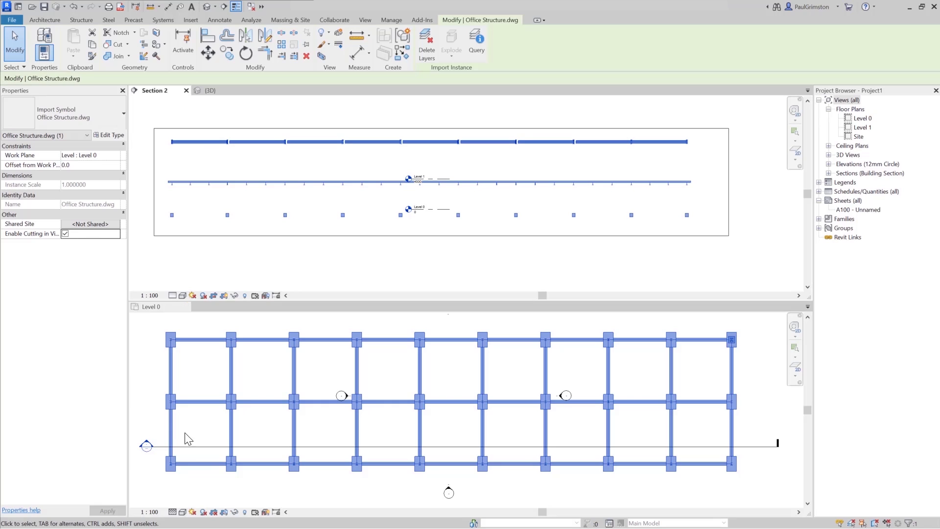
# - Select the Section 2 line crossing the cut Office Structure.dwg on the Level 0 plan
pyautogui.click(197, 446)
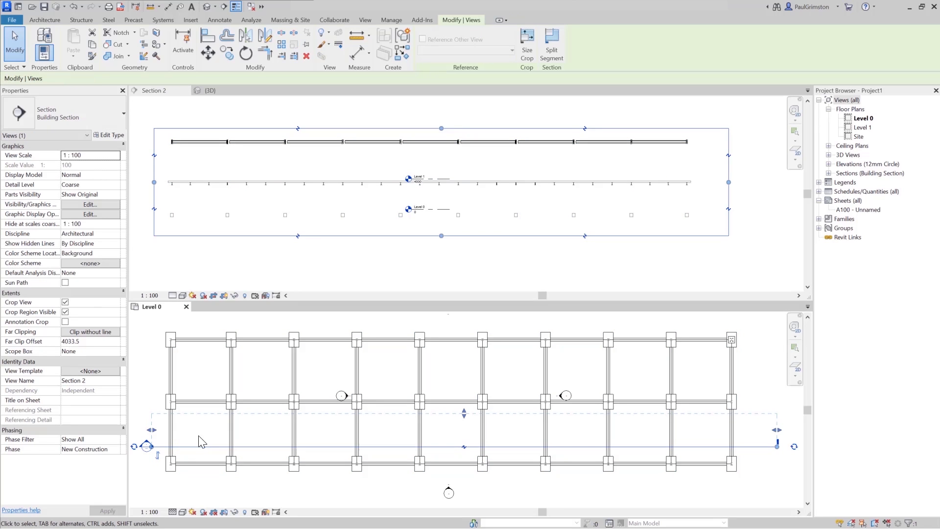